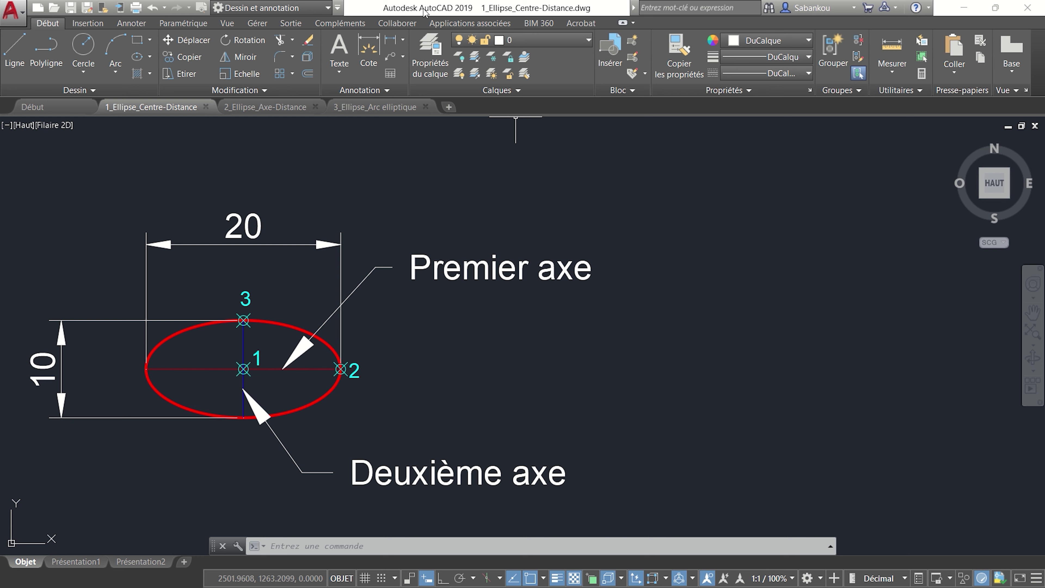
Turn on the classic menu bar (Afficher la barre de menus) and browse the Dessin > Ellipse menu.
{"action": "left_click", "coordinate": [338, 8]}
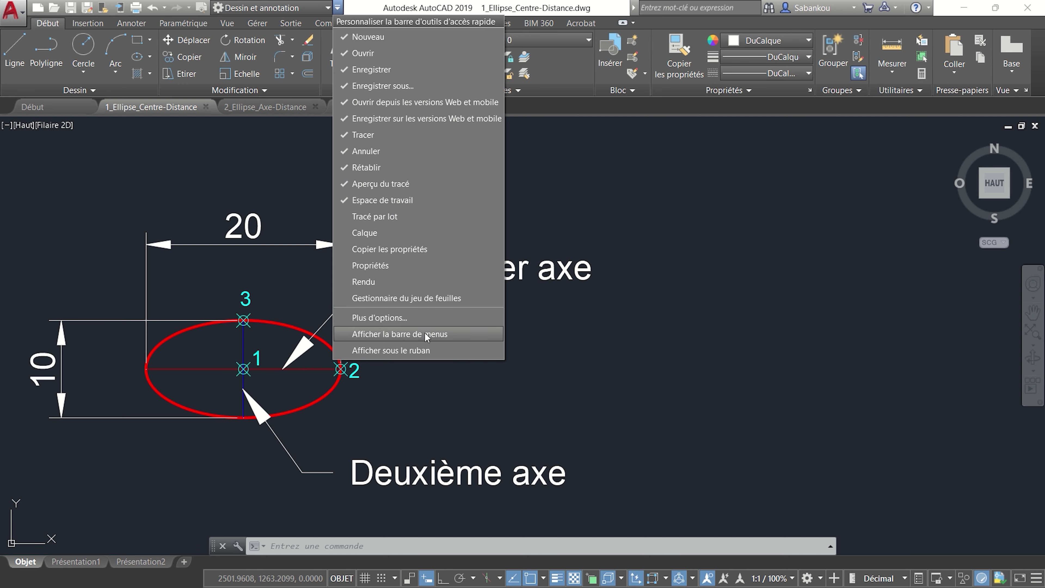
{"action": "left_click", "coordinate": [443, 337]}
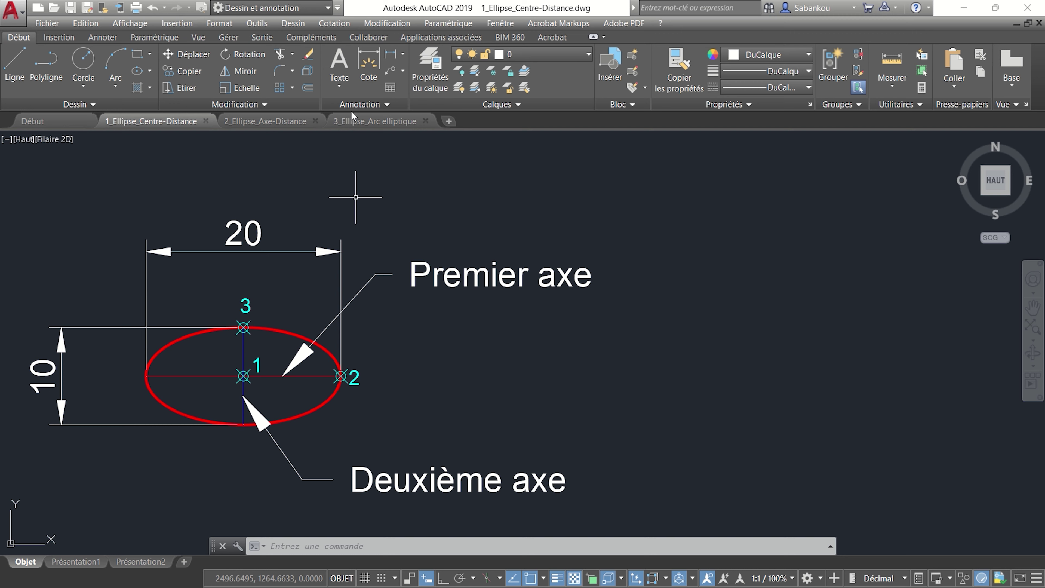
{"action": "left_click", "coordinate": [300, 27]}
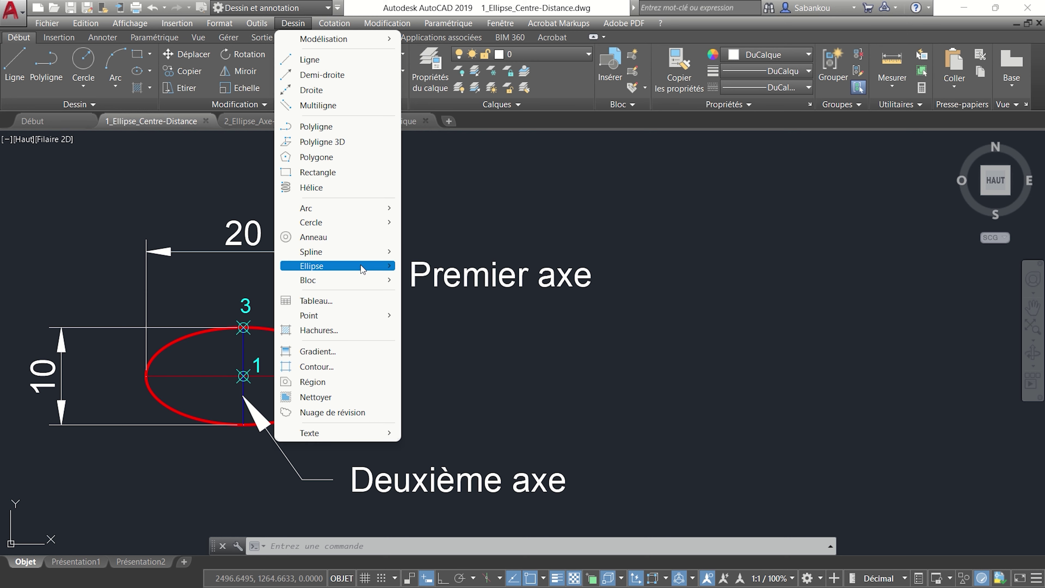
{"action": "mouse_move", "coordinate": [362, 269]}
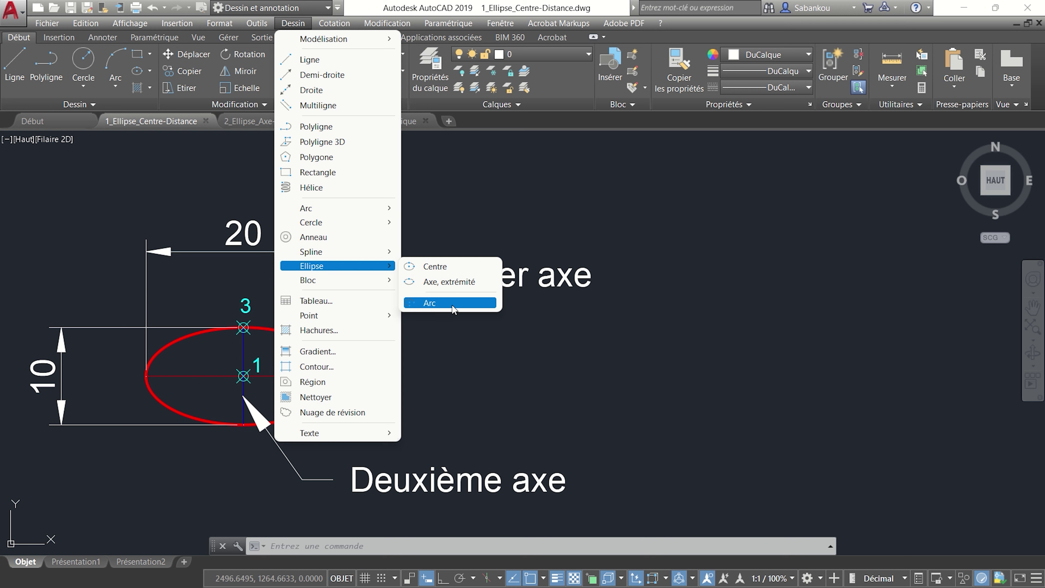
{"action": "key", "text": "Escape"}
{"action": "key", "text": "Escape"}
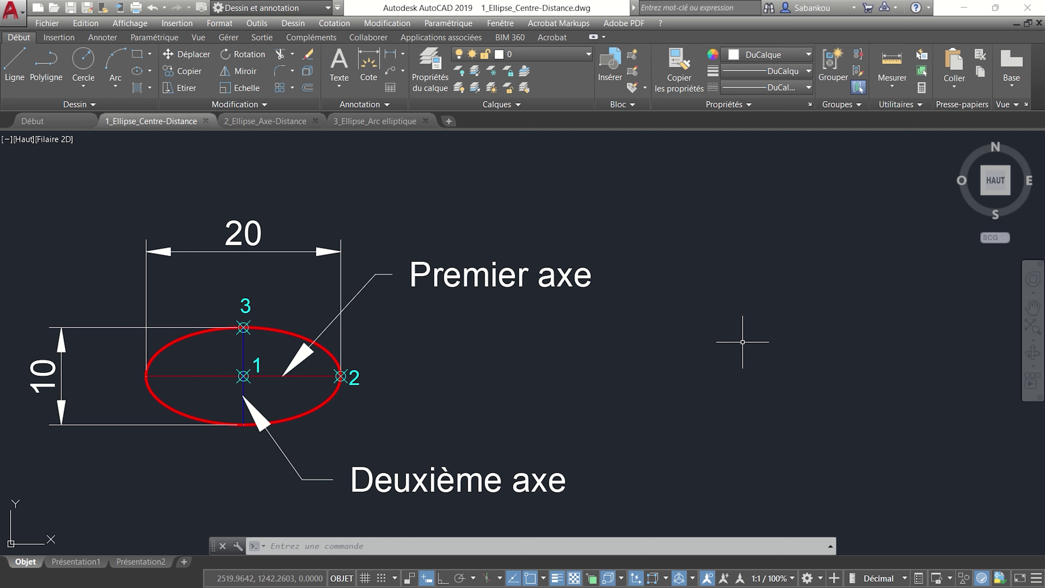
{"action": "type", "text": "EL"}
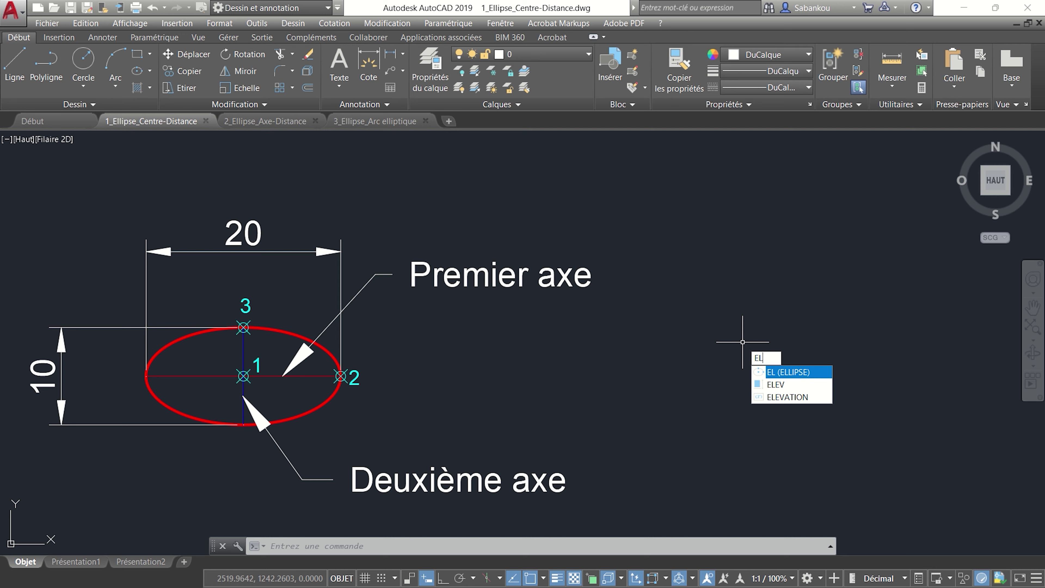
{"action": "key", "text": "Escape"}
{"action": "key", "text": "Escape"}
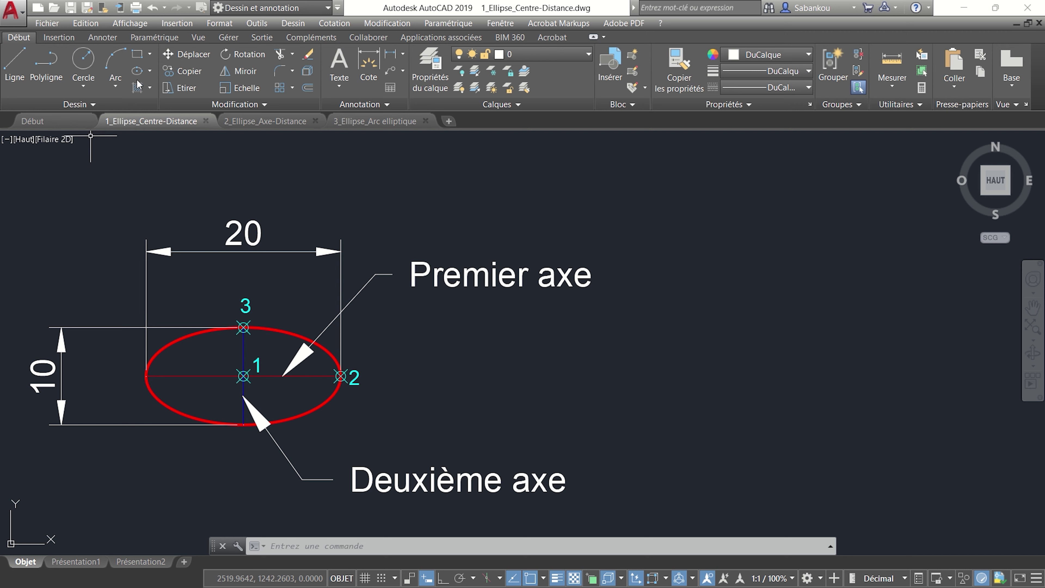
Draw a Centre ellipse right of the reference with axis endpoint 10 and other axis 5.
{"action": "left_click", "coordinate": [151, 72]}
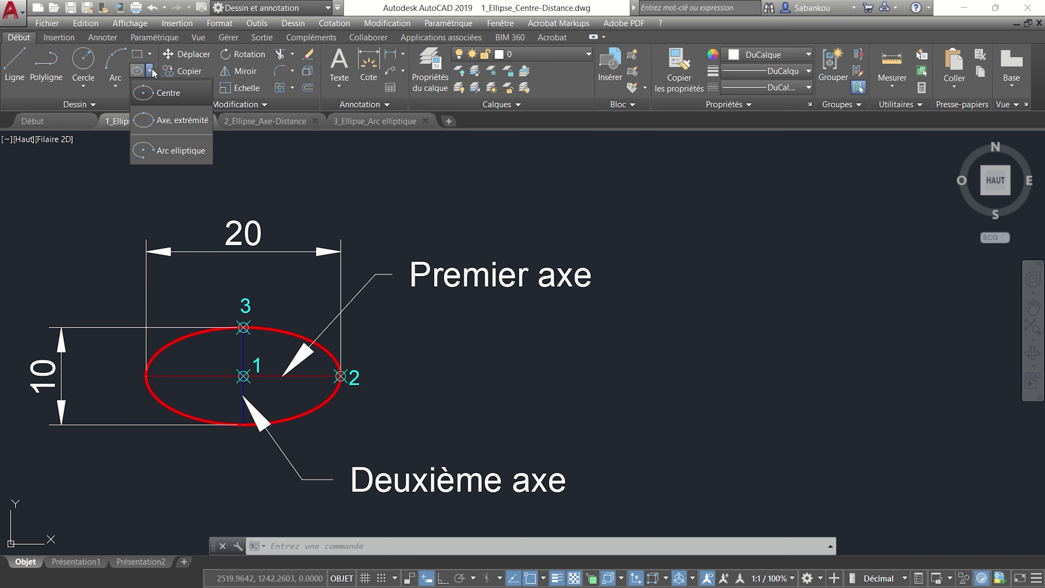
{"action": "left_click", "coordinate": [187, 99]}
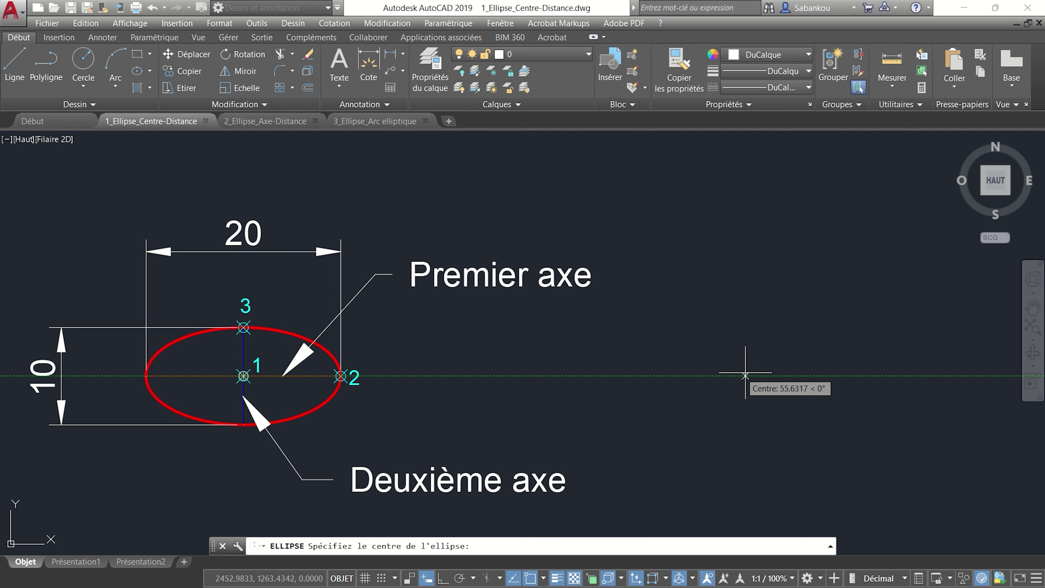
{"action": "left_click", "coordinate": [674, 376]}
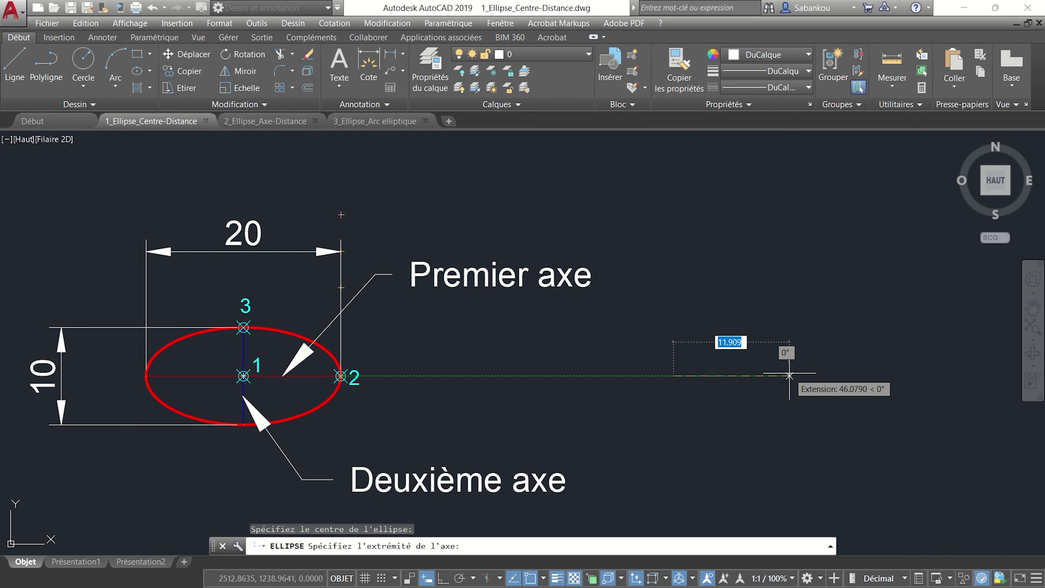
{"action": "type", "text": "10"}
{"action": "key", "text": "Return"}
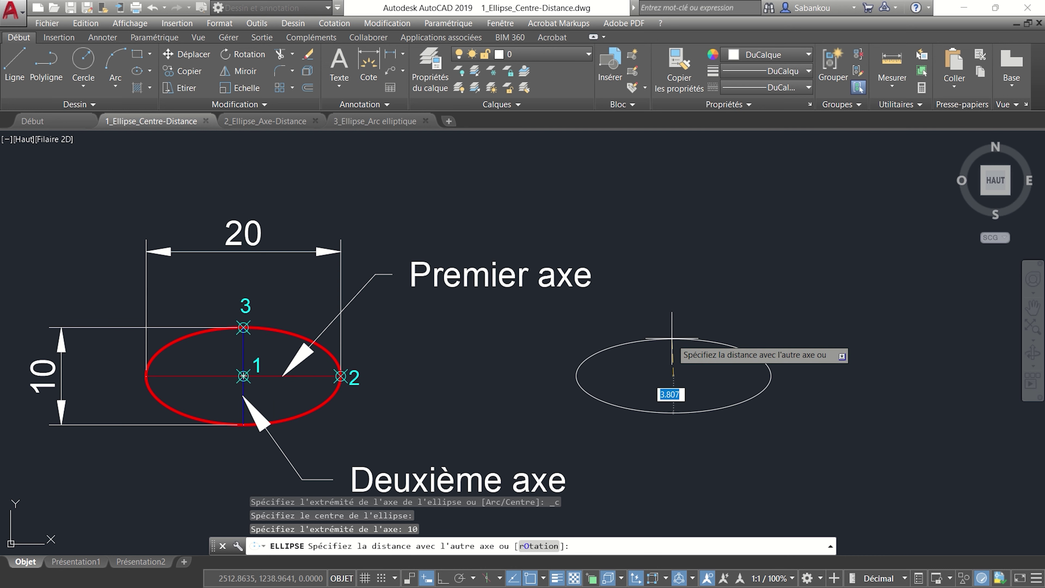
{"action": "type", "text": "5"}
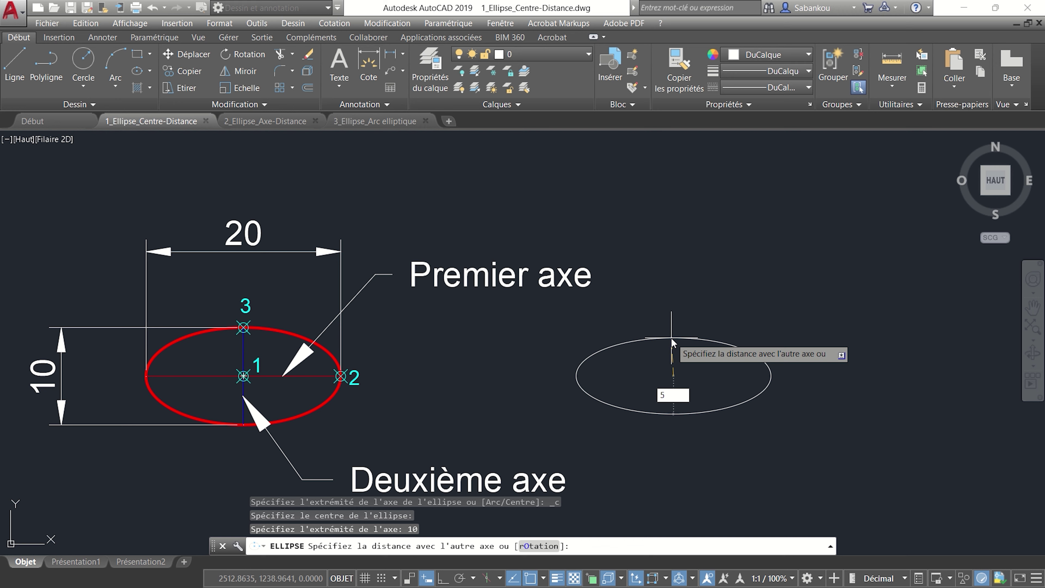
{"action": "key", "text": "Return"}
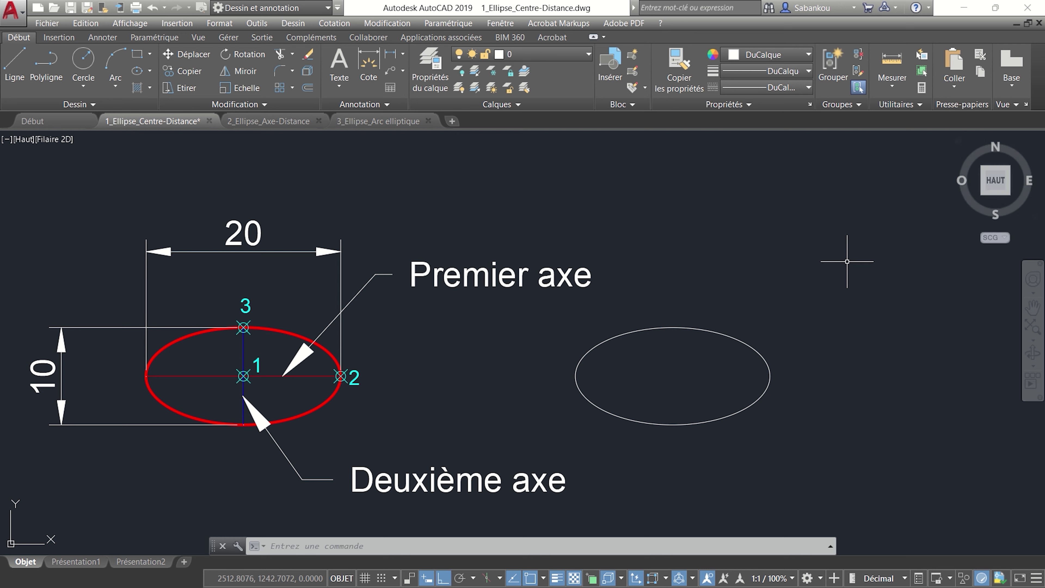
Draw a horizontal line joining the new ellipse's left and right quadrants.
{"action": "left_click", "coordinate": [16, 66]}
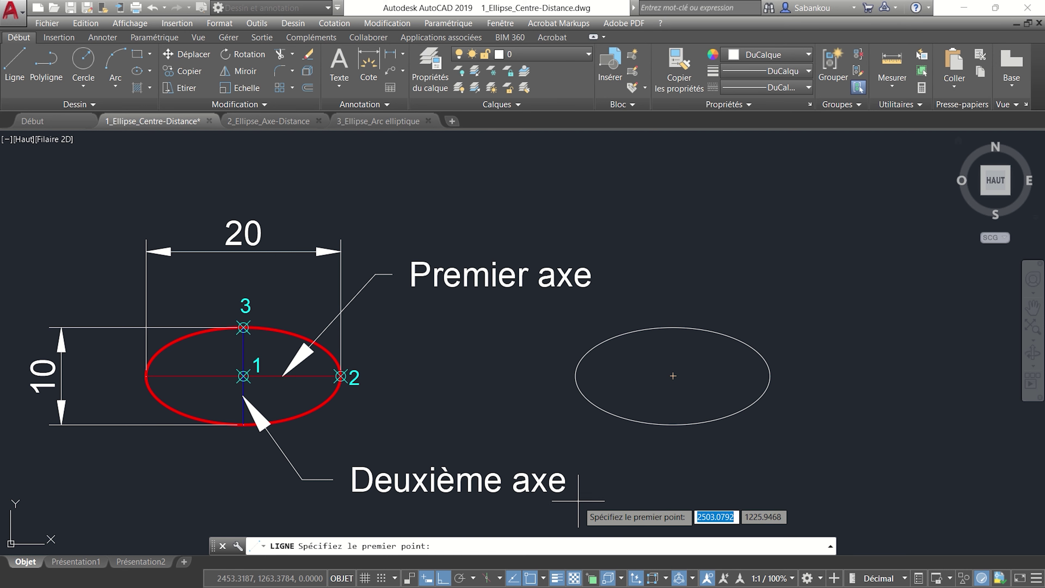
{"action": "left_click", "coordinate": [544, 578]}
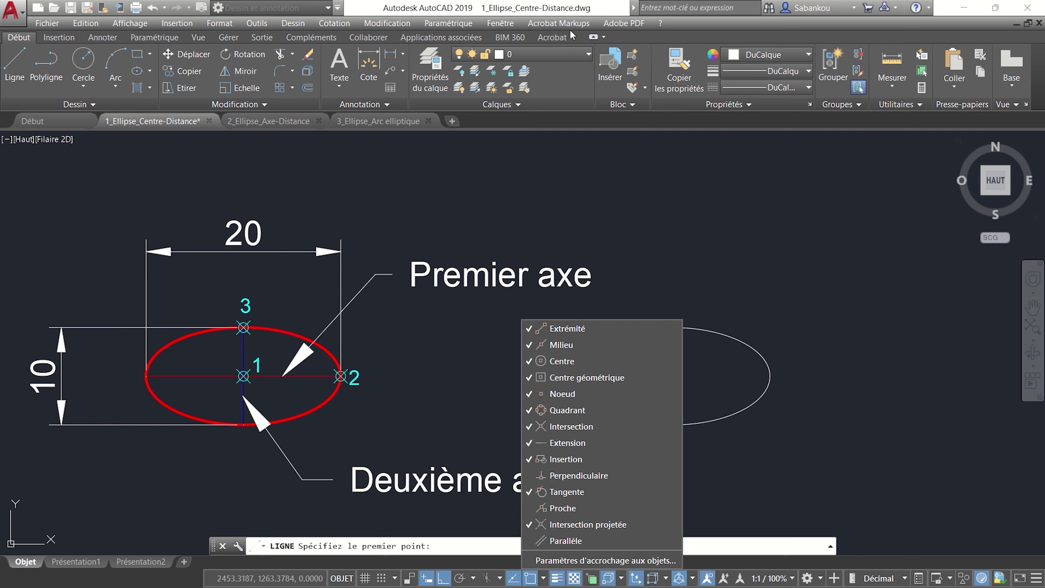
{"action": "left_click", "coordinate": [567, 12]}
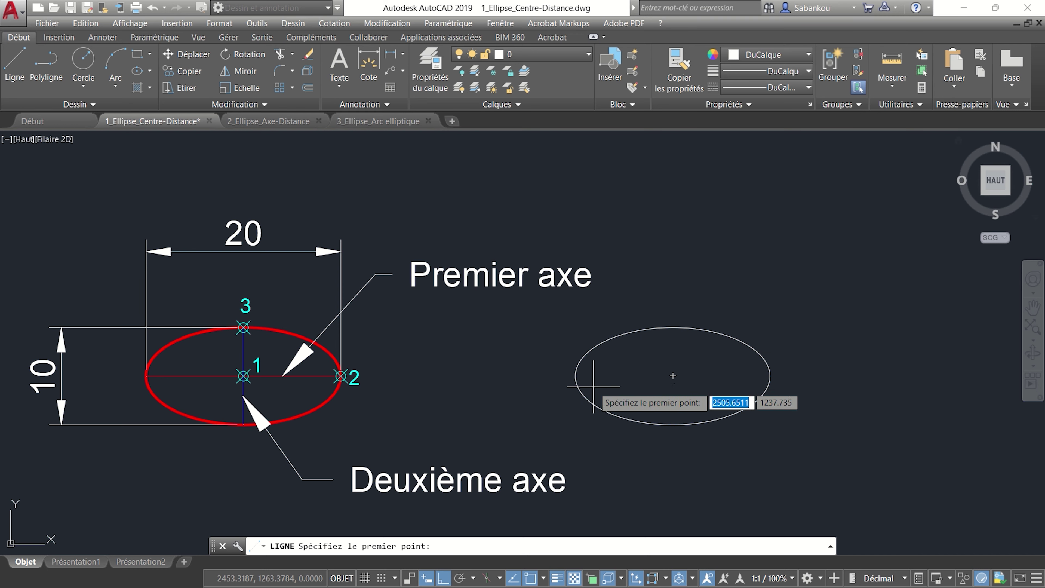
{"action": "left_click", "coordinate": [576, 375]}
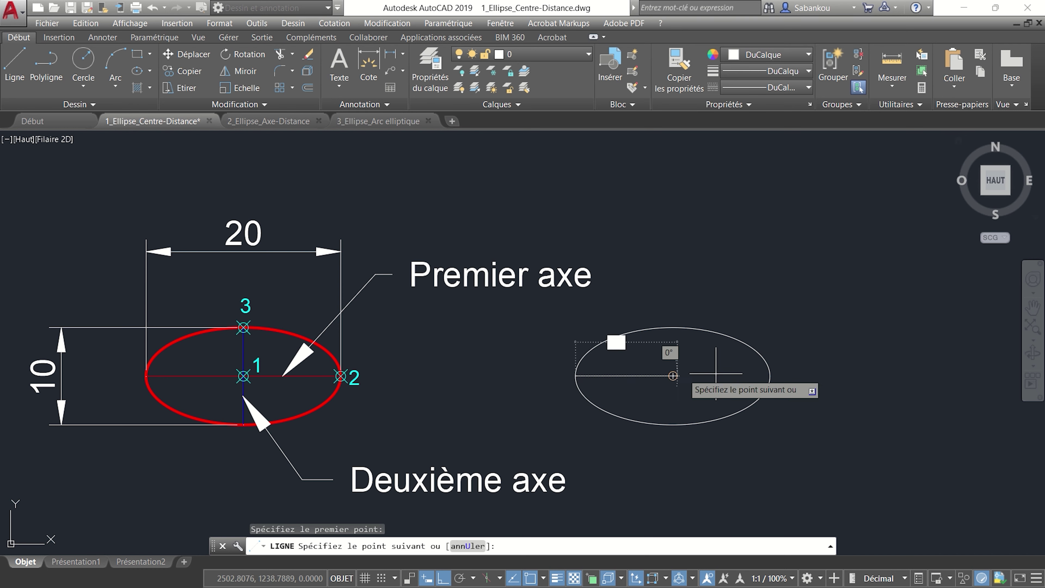
{"action": "left_click", "coordinate": [771, 376]}
{"action": "key", "text": "Return"}
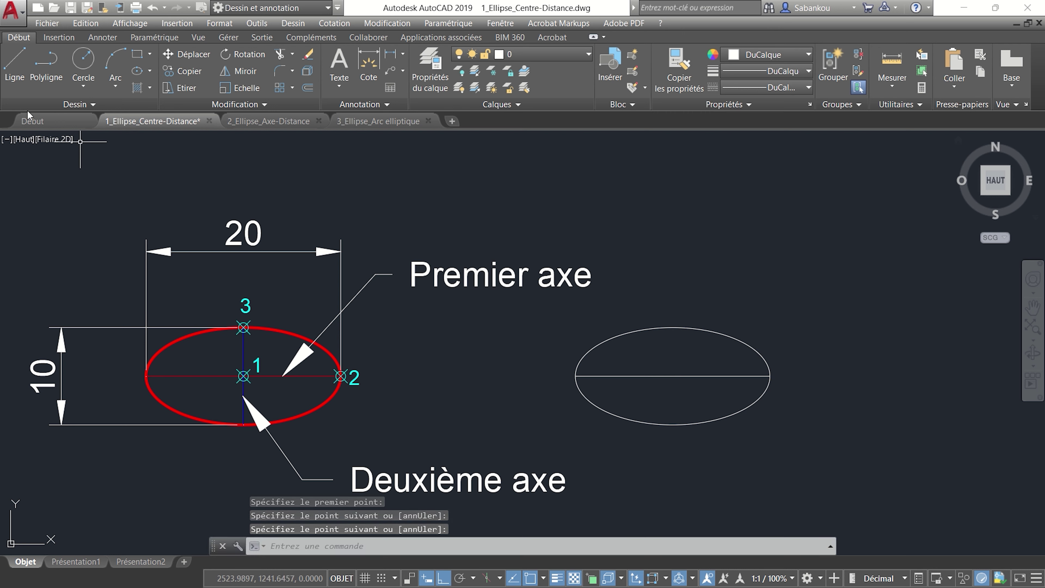
Draw a vertical line from the ellipse's bottom quadrant to its top quadrant.
{"action": "left_click", "coordinate": [9, 71]}
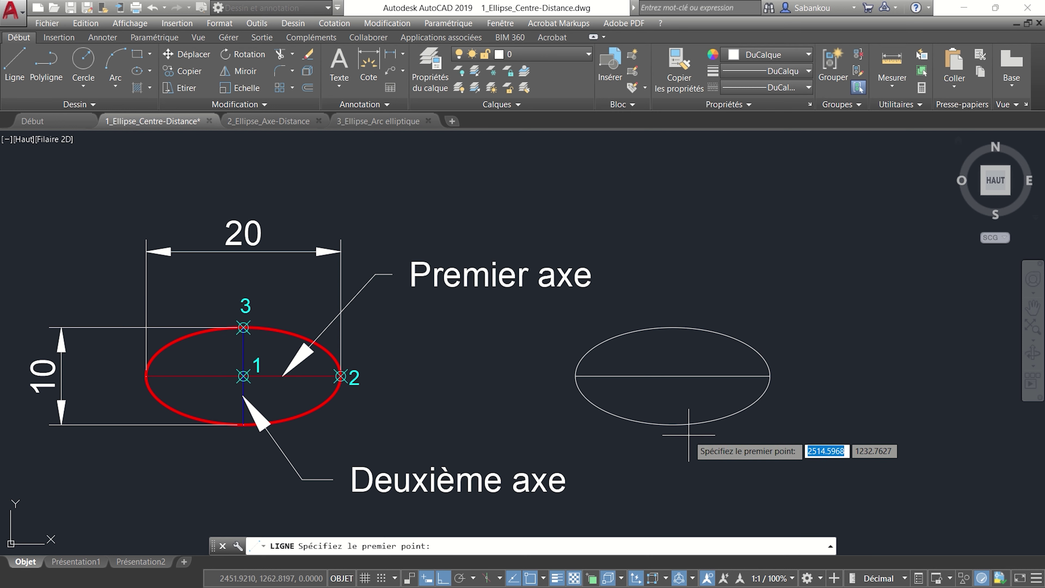
{"action": "left_click", "coordinate": [673, 425]}
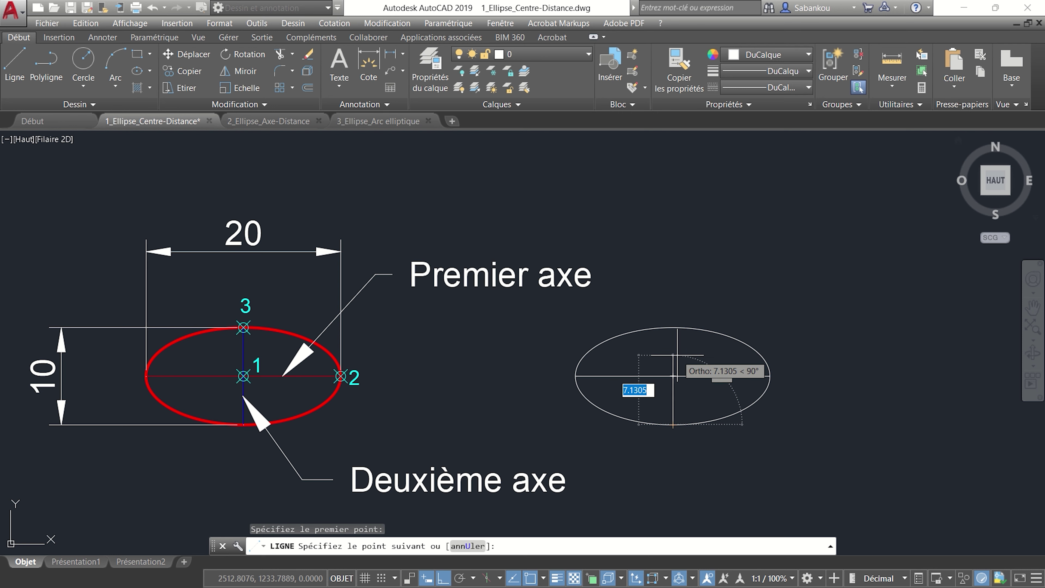
{"action": "left_click", "coordinate": [673, 328]}
{"action": "key", "text": "Return"}
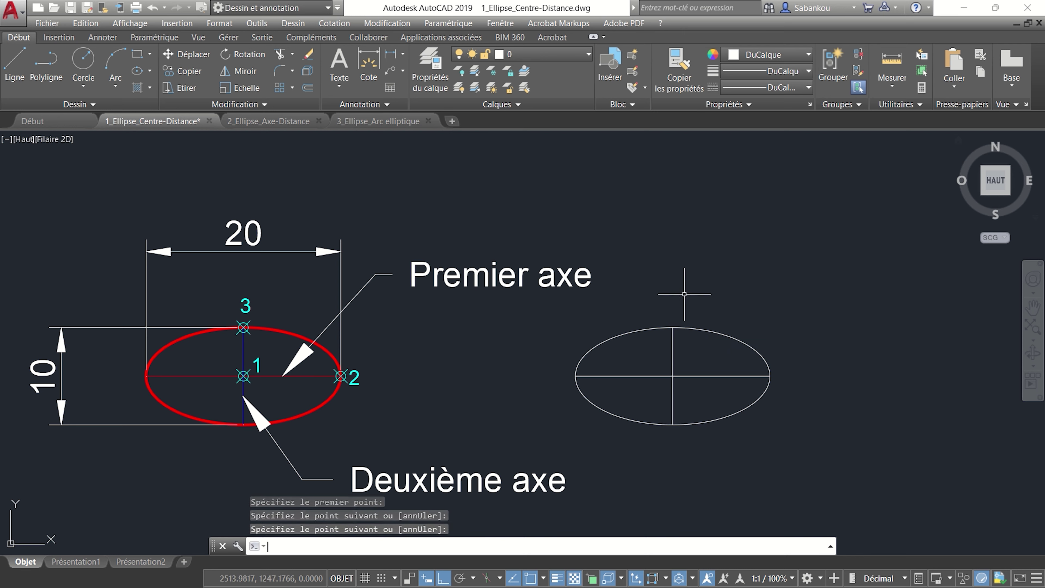
{"action": "middle_click_drag", "start_coordinate": [723, 239], "coordinate": [664, 221]}
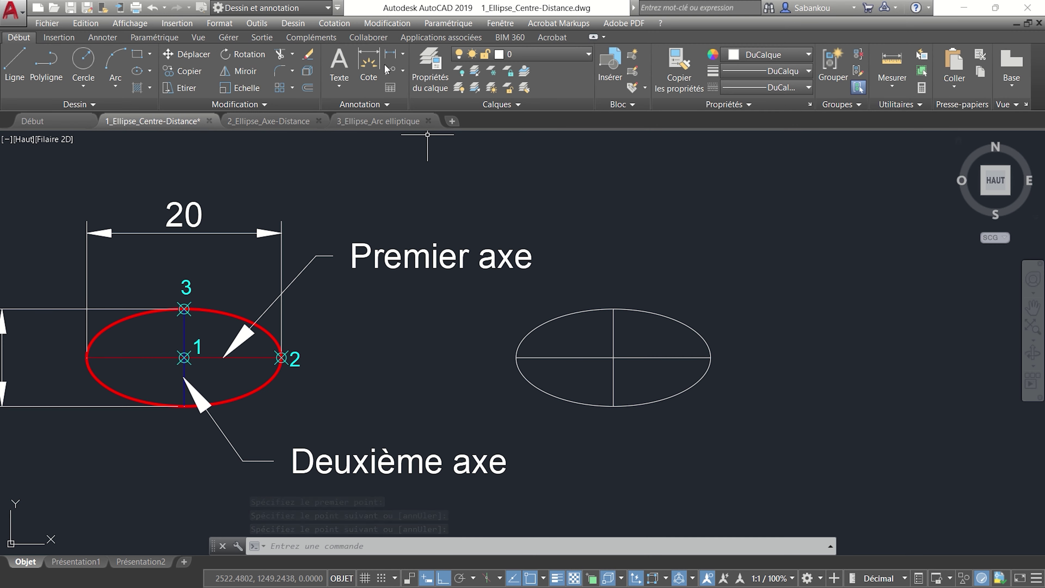
Dimension the ellipse with a 20 width above it and a 10 height on its right.
{"action": "left_click", "coordinate": [366, 59]}
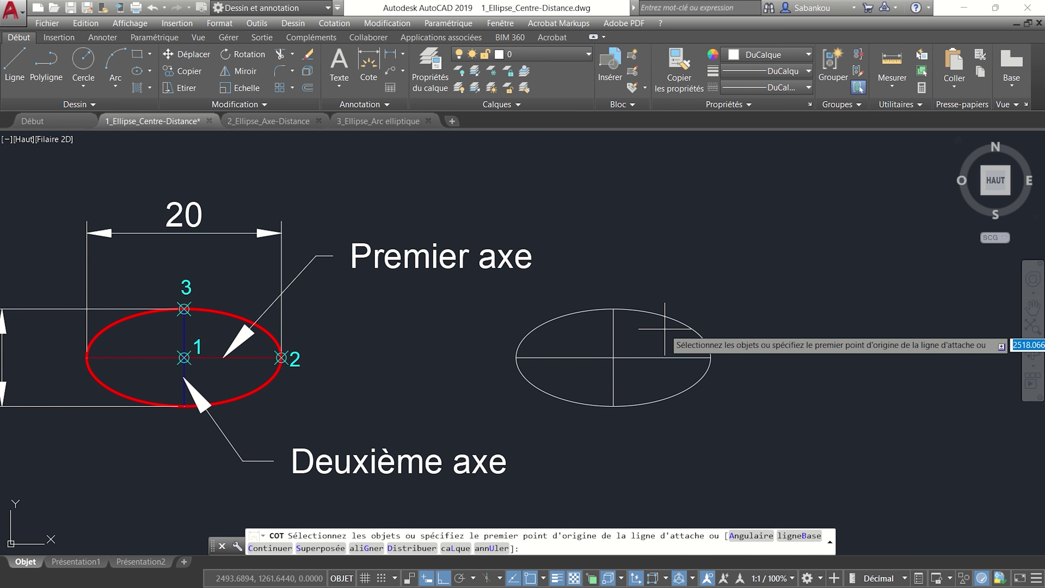
{"action": "left_click", "coordinate": [516, 357]}
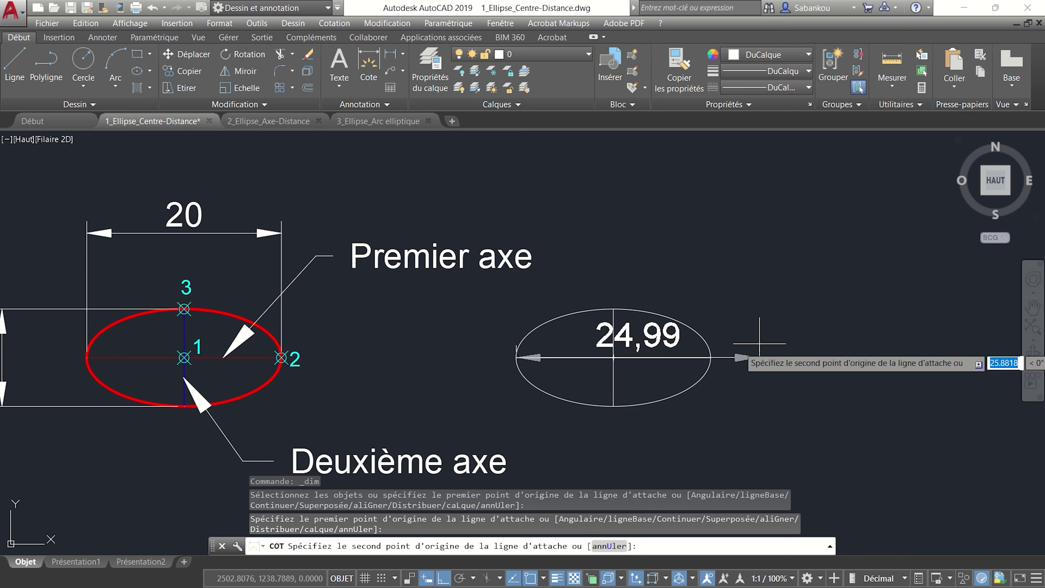
{"action": "left_click", "coordinate": [711, 358]}
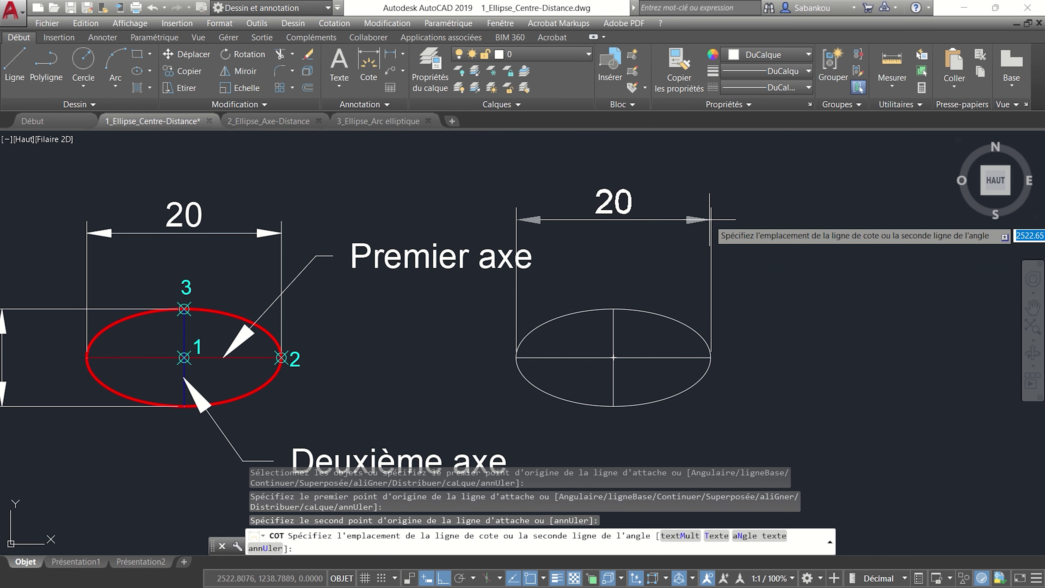
{"action": "left_click", "coordinate": [709, 220]}
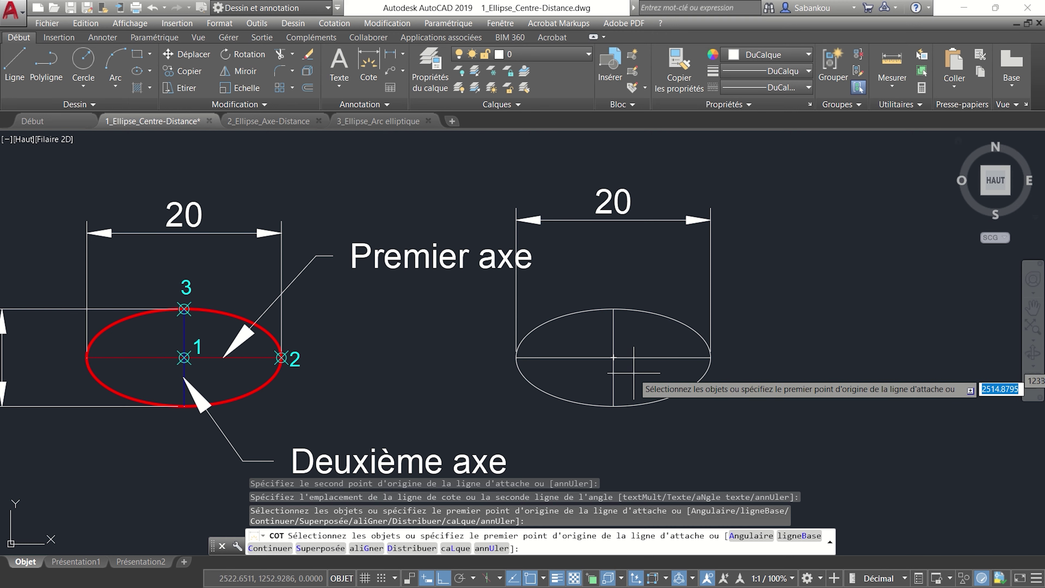
{"action": "left_click", "coordinate": [614, 407]}
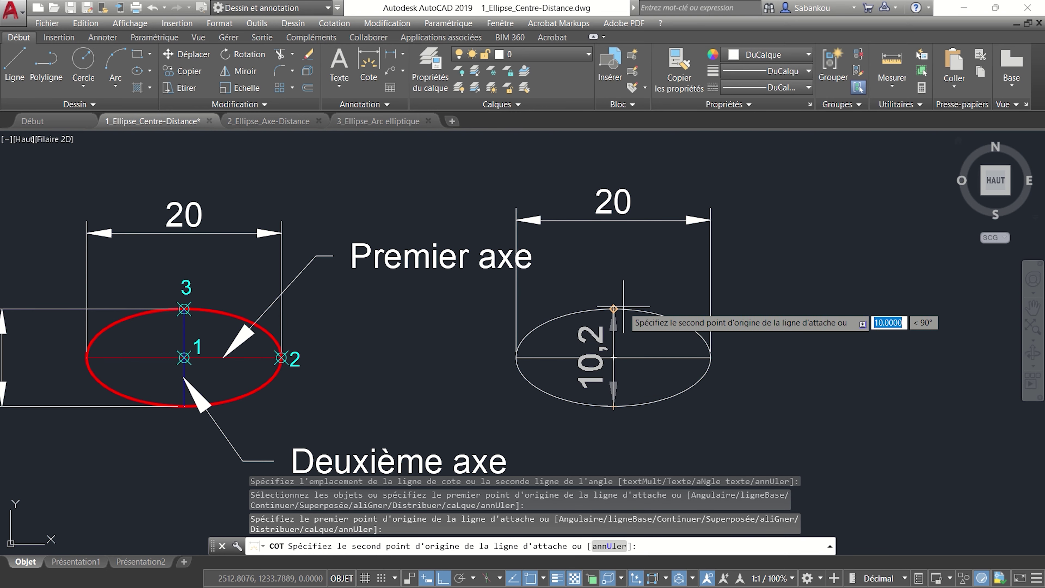
{"action": "left_click", "coordinate": [613, 308]}
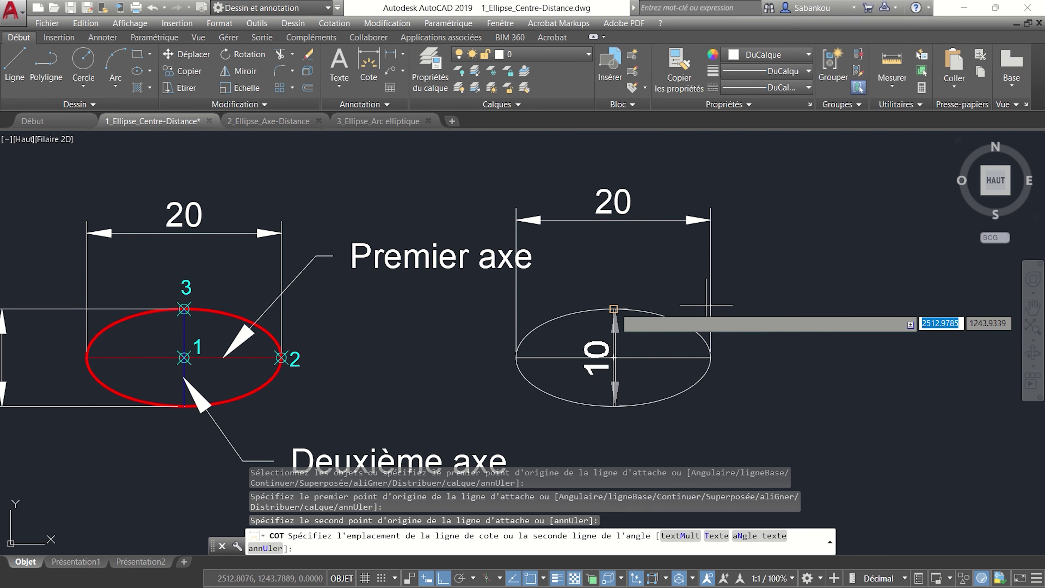
{"action": "left_click", "coordinate": [791, 313]}
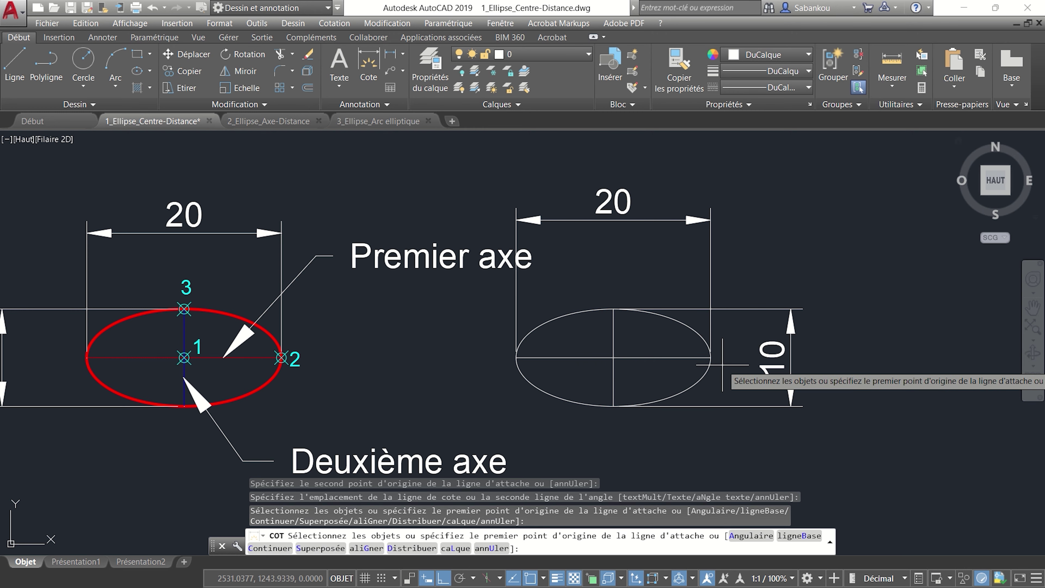
{"action": "key", "text": "Escape"}
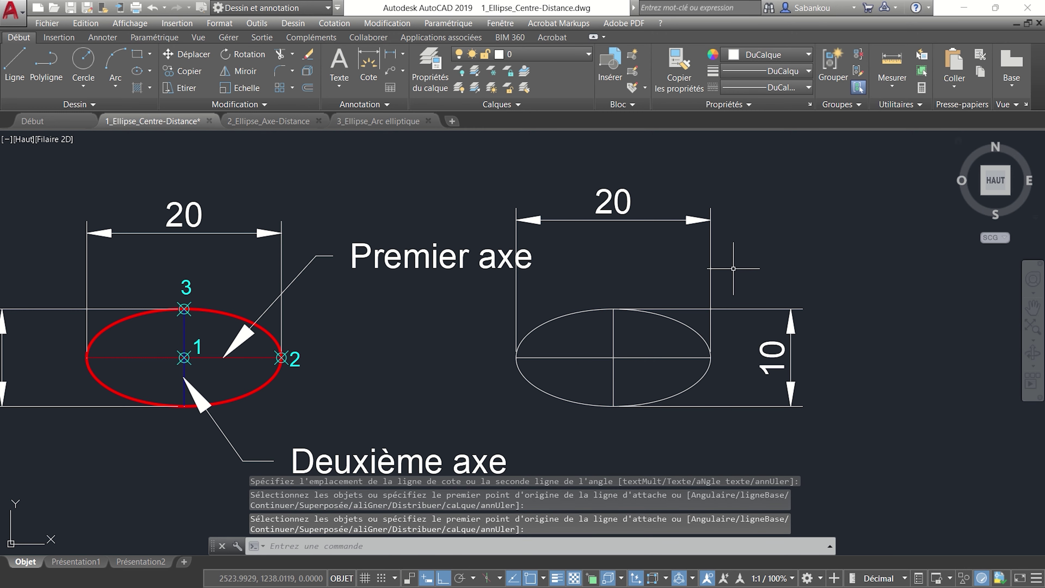
{"action": "scroll", "coordinate": [745, 262], "scroll_direction": "down", "scroll_amount": 3}
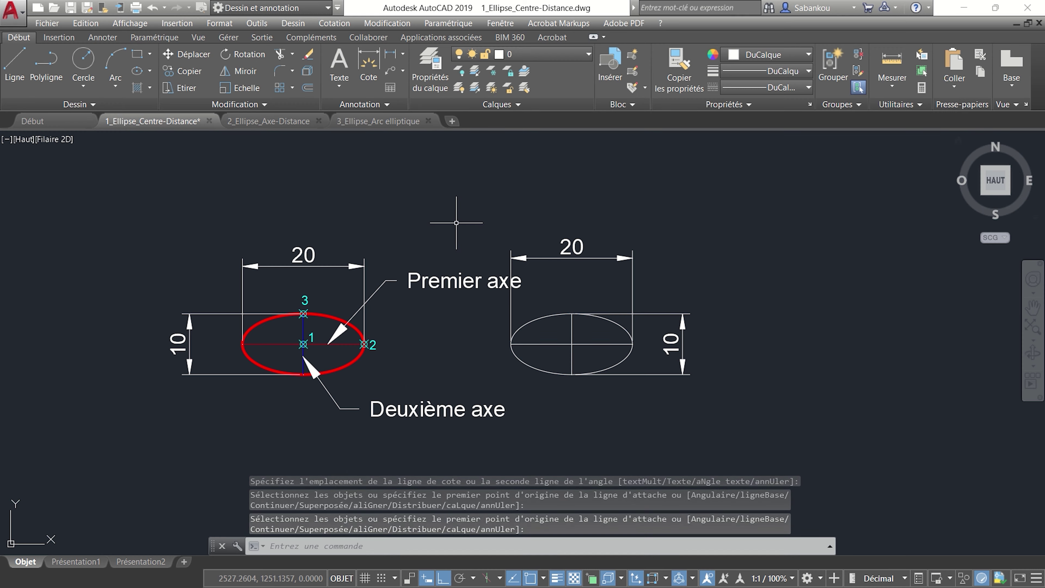
In 2_Ellipse_Axe-Distance, draw an Axe, extrémité ellipse with a 20 axis and 5 distance.
{"action": "left_click", "coordinate": [267, 121]}
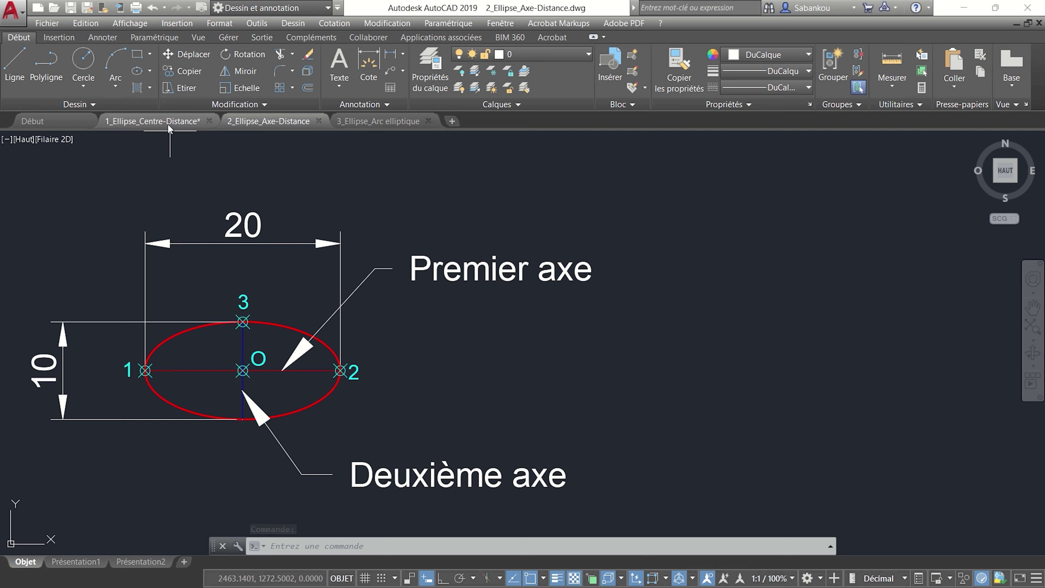
{"action": "left_click", "coordinate": [150, 72]}
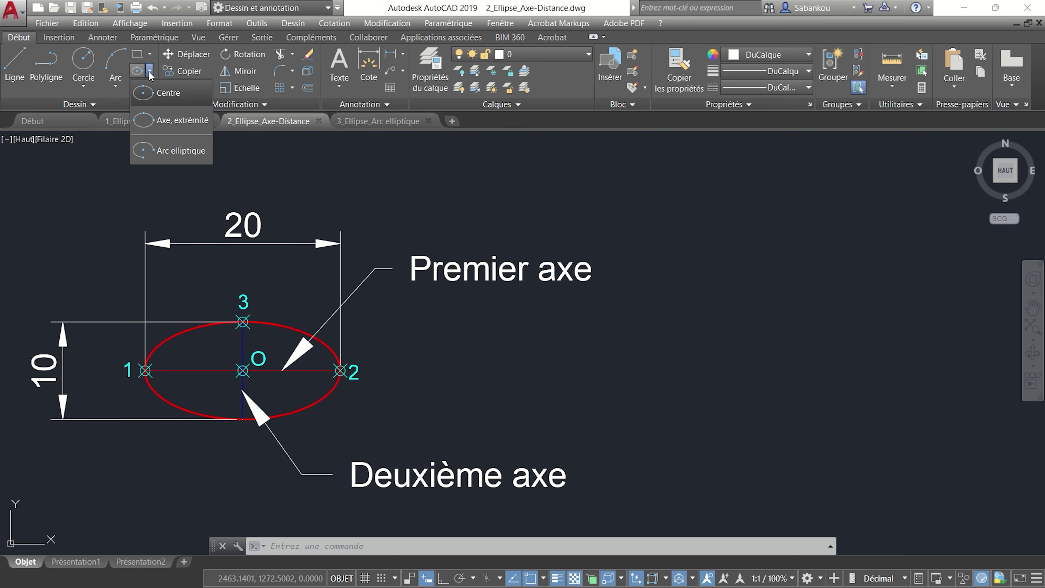
{"action": "left_click", "coordinate": [184, 122]}
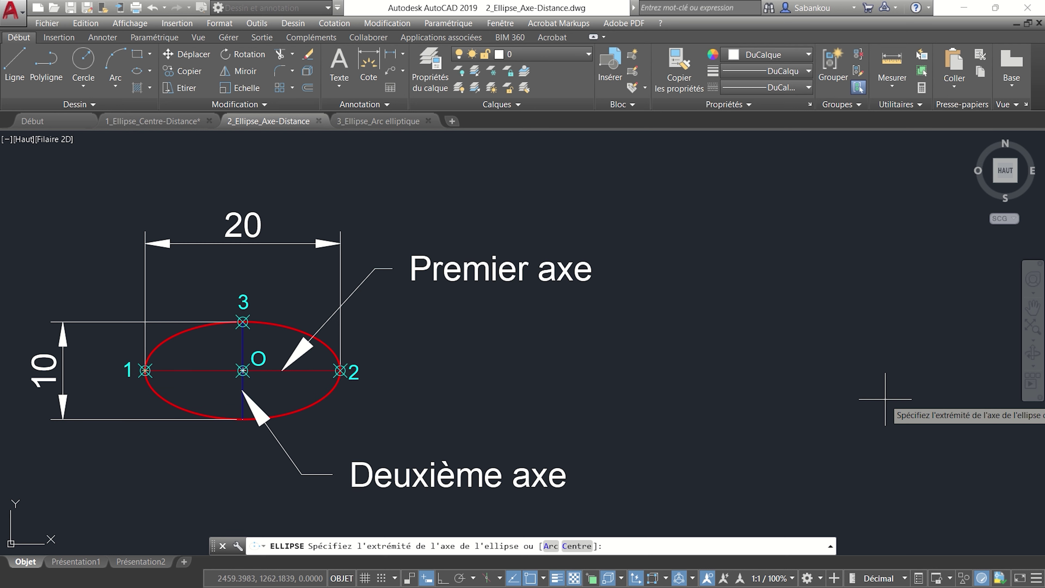
{"action": "left_click", "coordinate": [624, 370]}
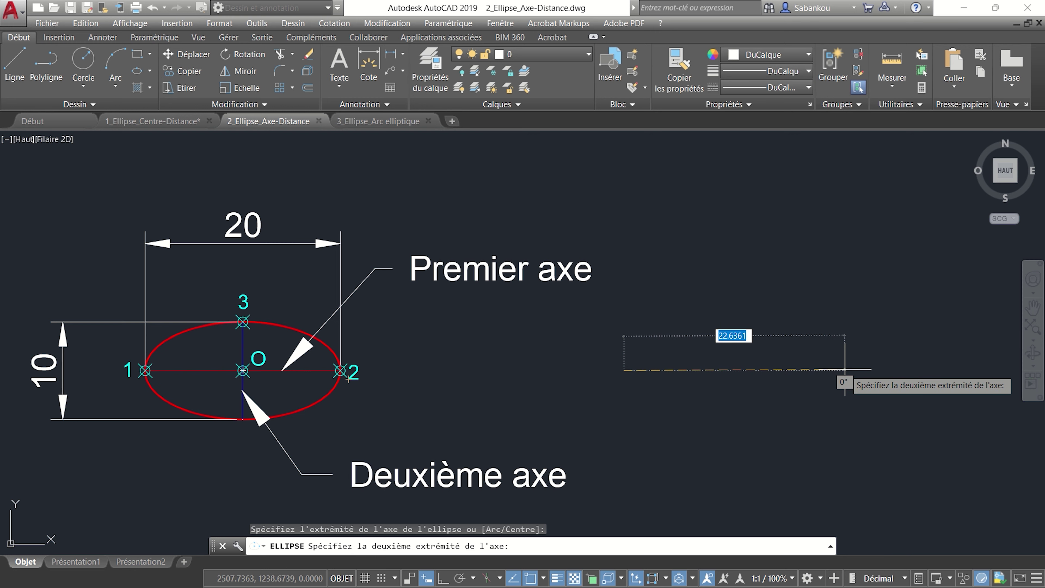
{"action": "type", "text": "20"}
{"action": "key", "text": "Return"}
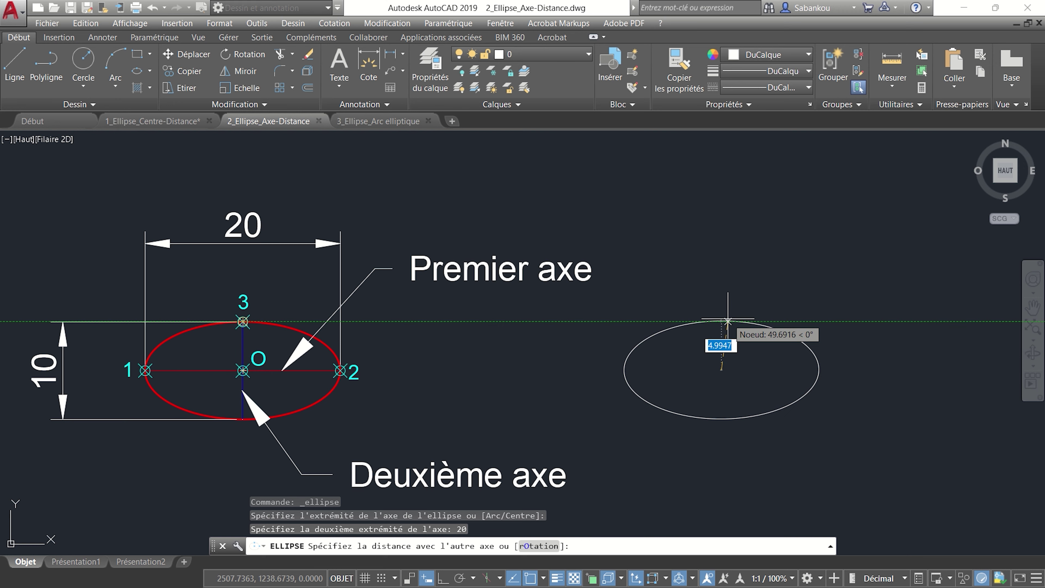
{"action": "key", "text": "Return"}
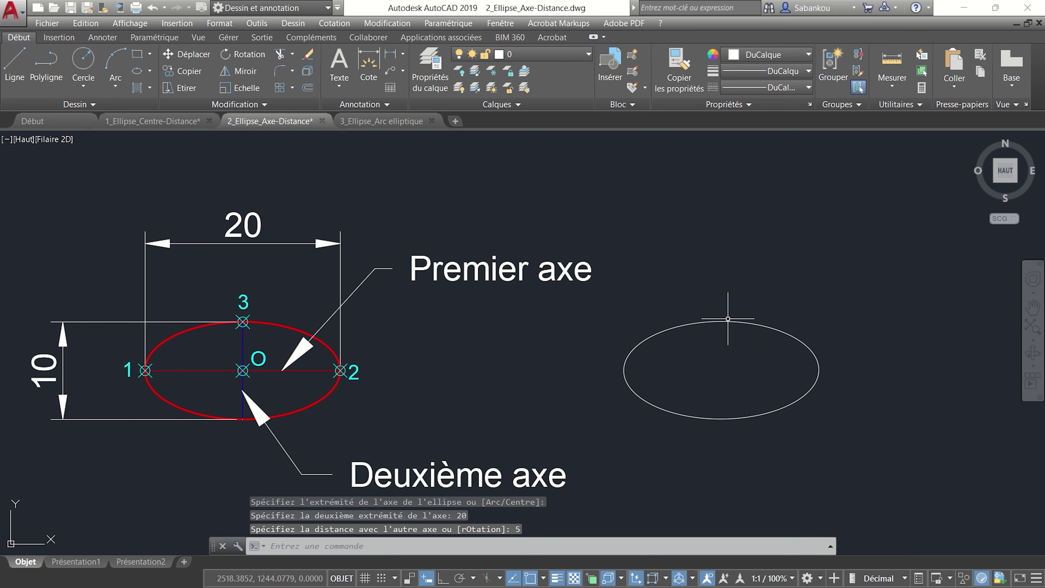
Begin a line at the new ellipse's left edge.
{"action": "middle_click_drag", "start_coordinate": [740, 336], "coordinate": [684, 322]}
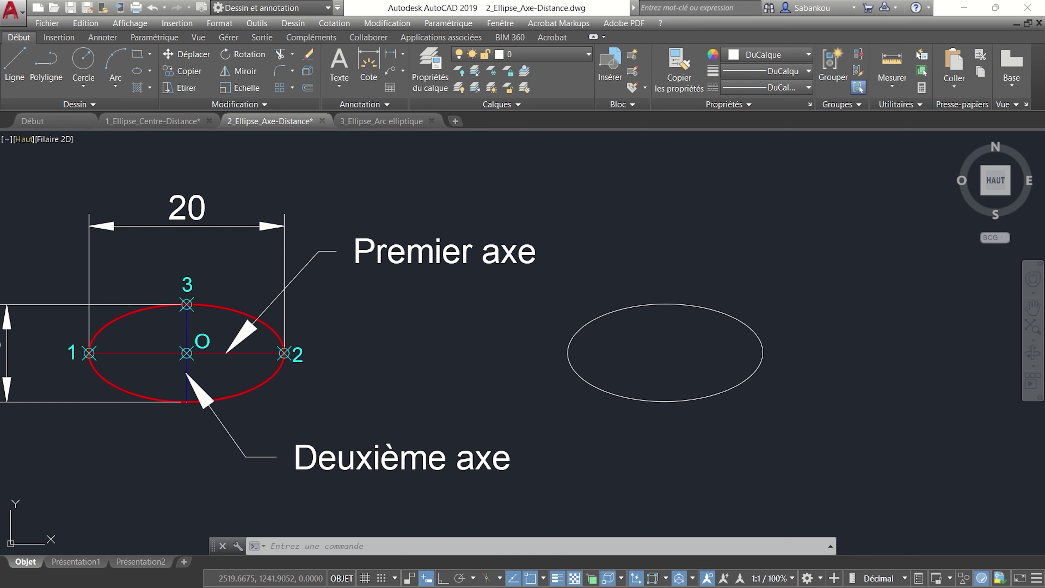
{"action": "left_click", "coordinate": [15, 64]}
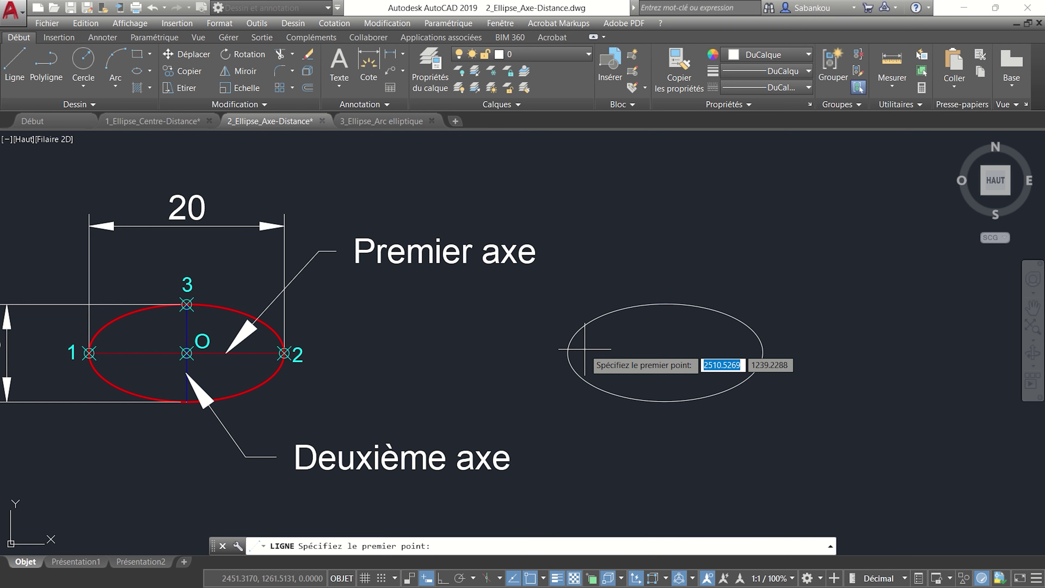
{"action": "left_click", "coordinate": [568, 353]}
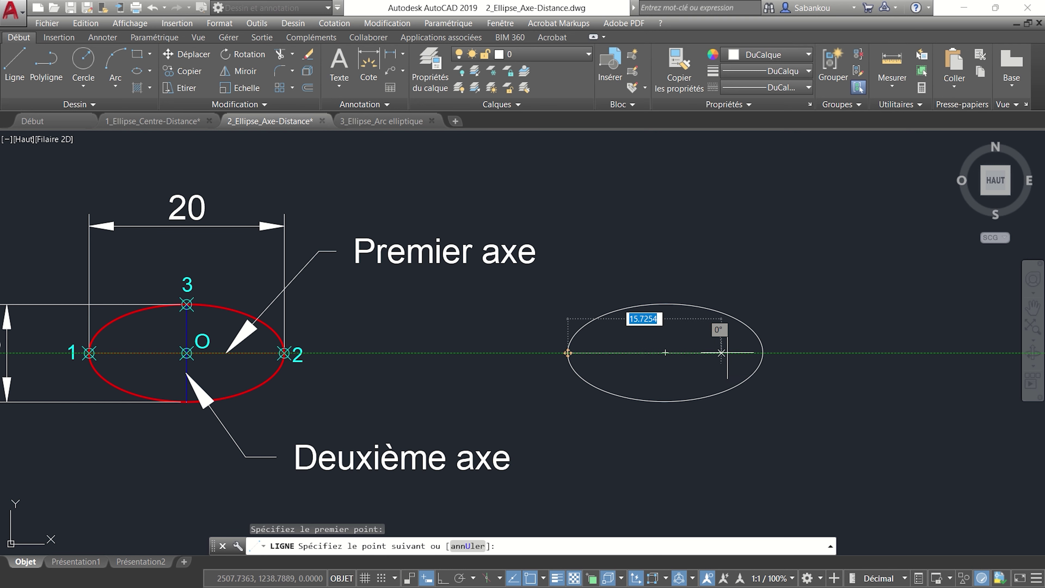
Finish the horizontal axis line and add a vertical line from bottom to top quadrant.
{"action": "left_click", "coordinate": [763, 352]}
{"action": "key", "text": "Return"}
{"action": "key", "text": "Return"}
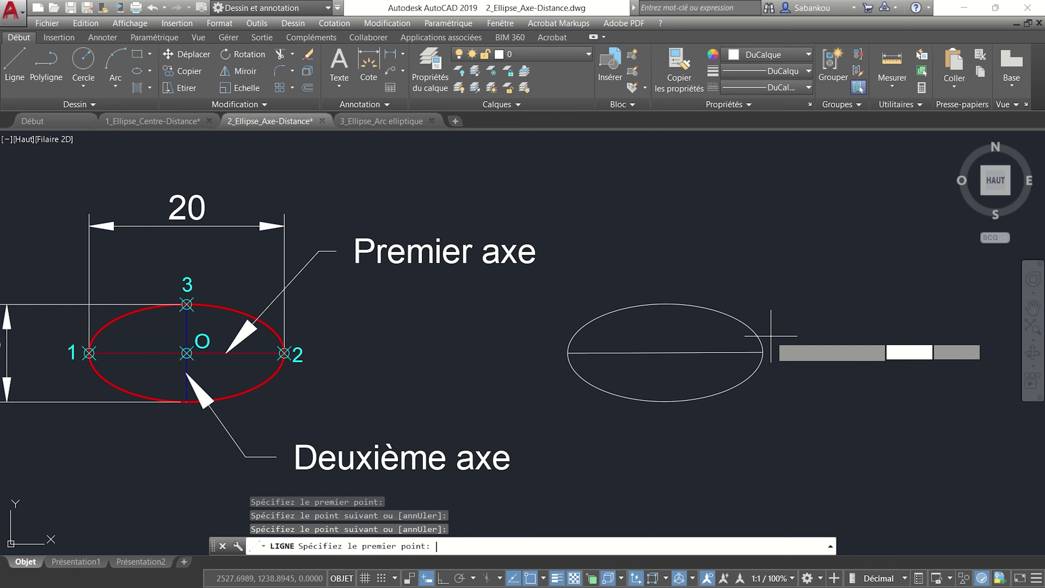
{"action": "left_click", "coordinate": [665, 401]}
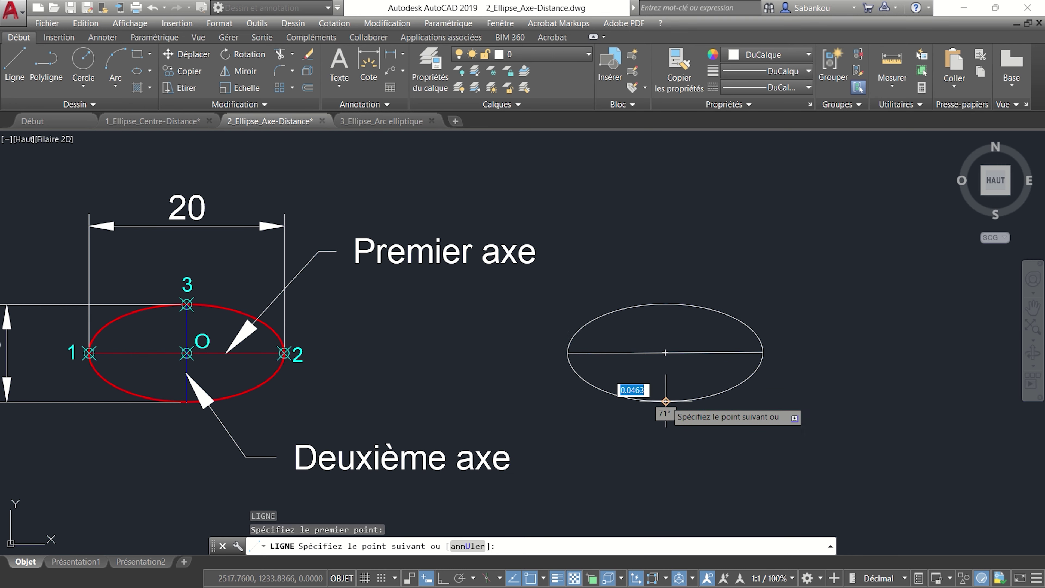
{"action": "left_click", "coordinate": [666, 304]}
{"action": "key", "text": "Return"}
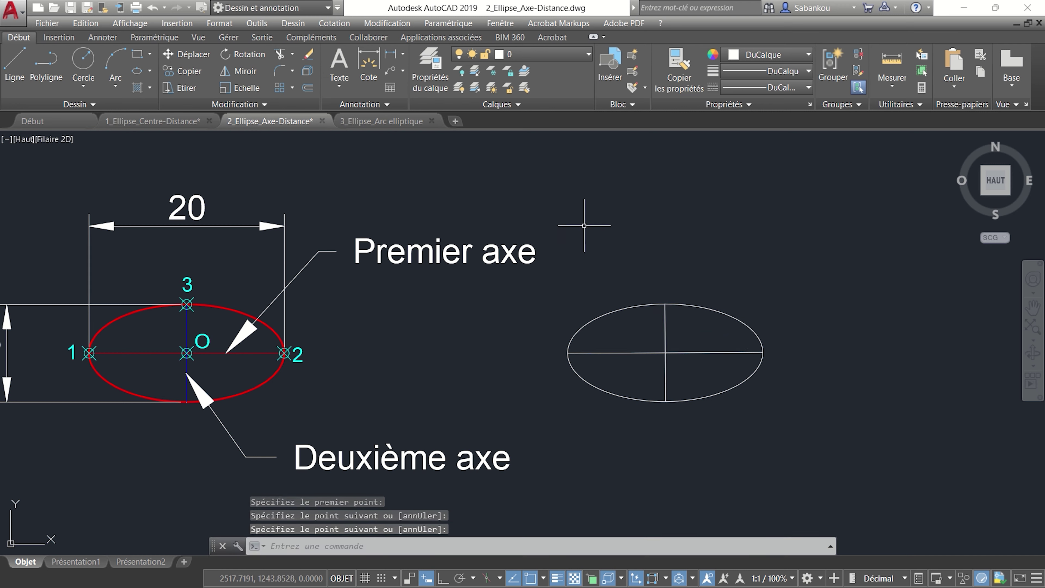
Add a 10 height dimension on the right and a 20 width dimension above.
{"action": "left_click", "coordinate": [369, 66]}
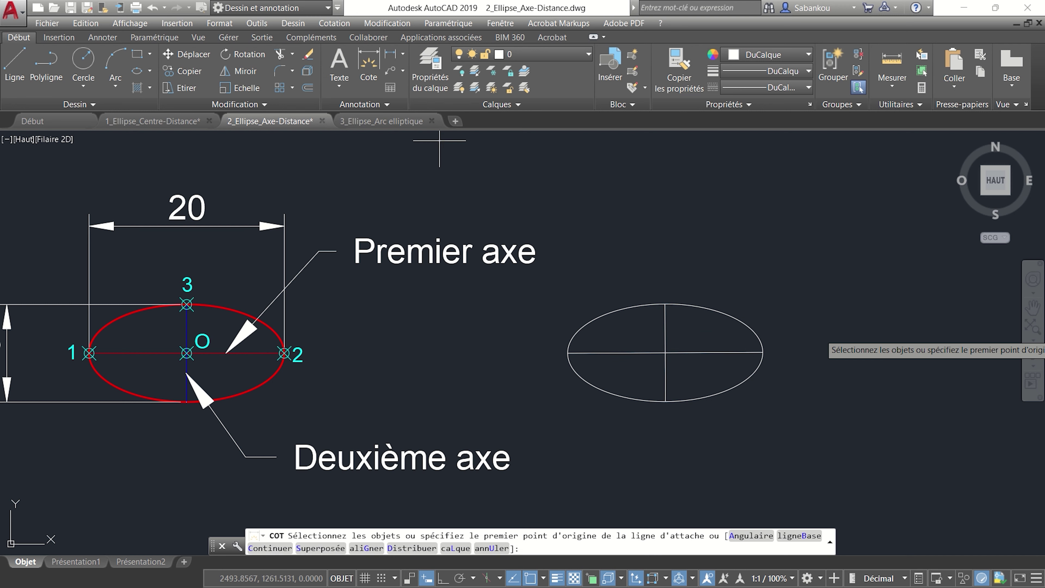
{"action": "left_click", "coordinate": [665, 304]}
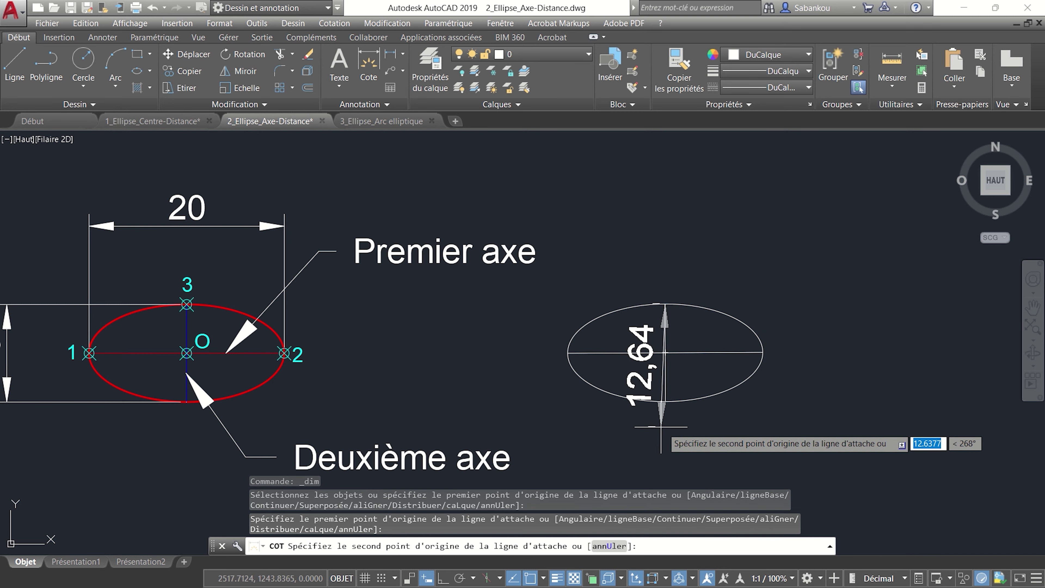
{"action": "left_click", "coordinate": [665, 401]}
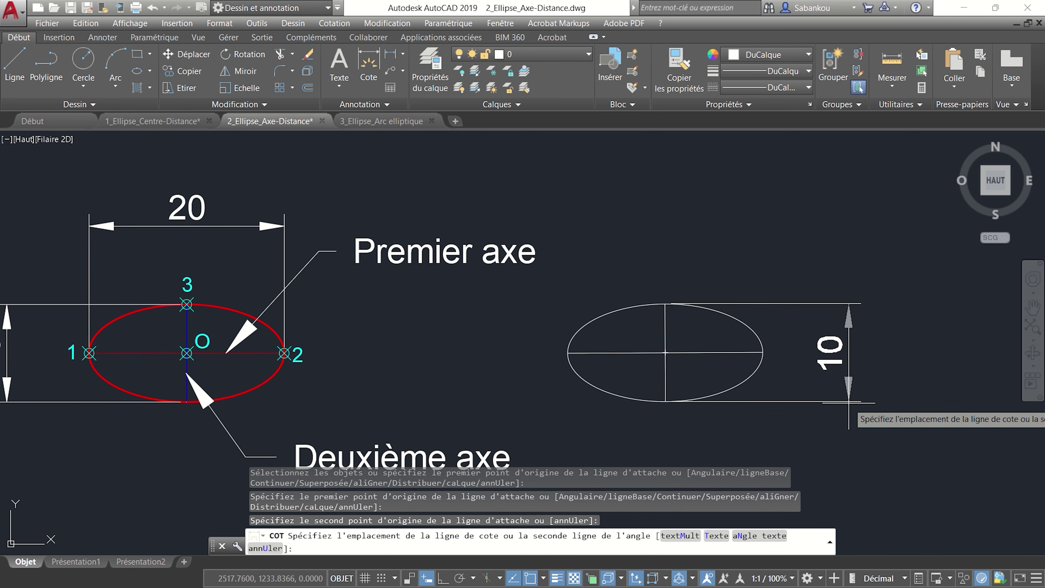
{"action": "left_click", "coordinate": [849, 403]}
{"action": "key", "text": "Escape"}
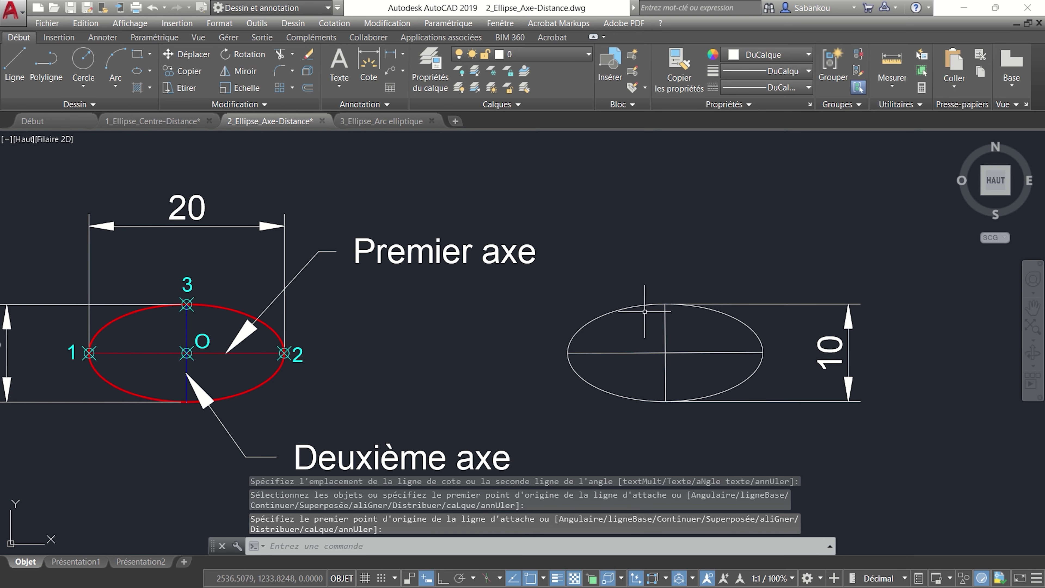
{"action": "key", "text": "Return"}
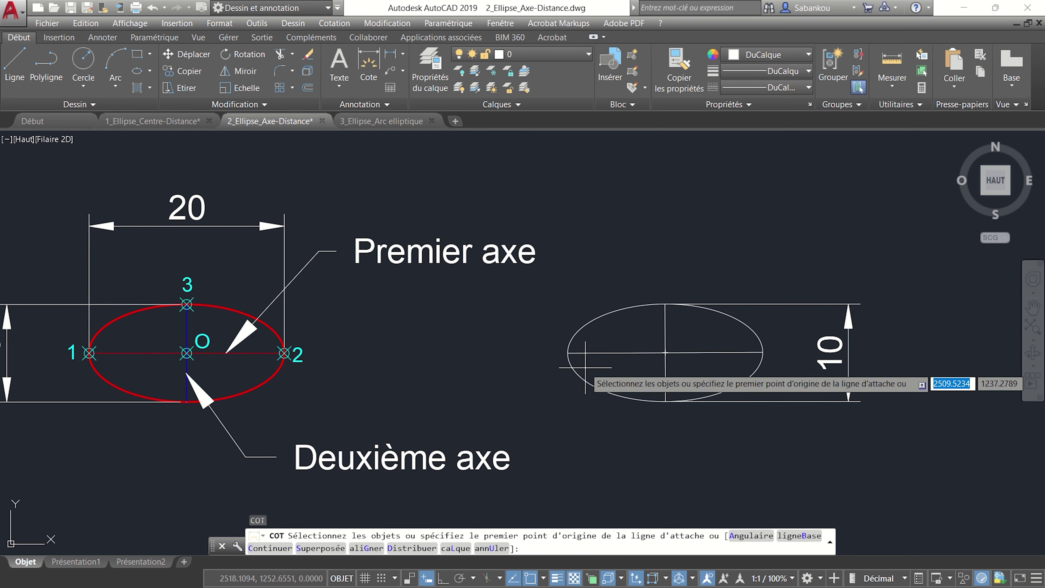
{"action": "left_click", "coordinate": [567, 353]}
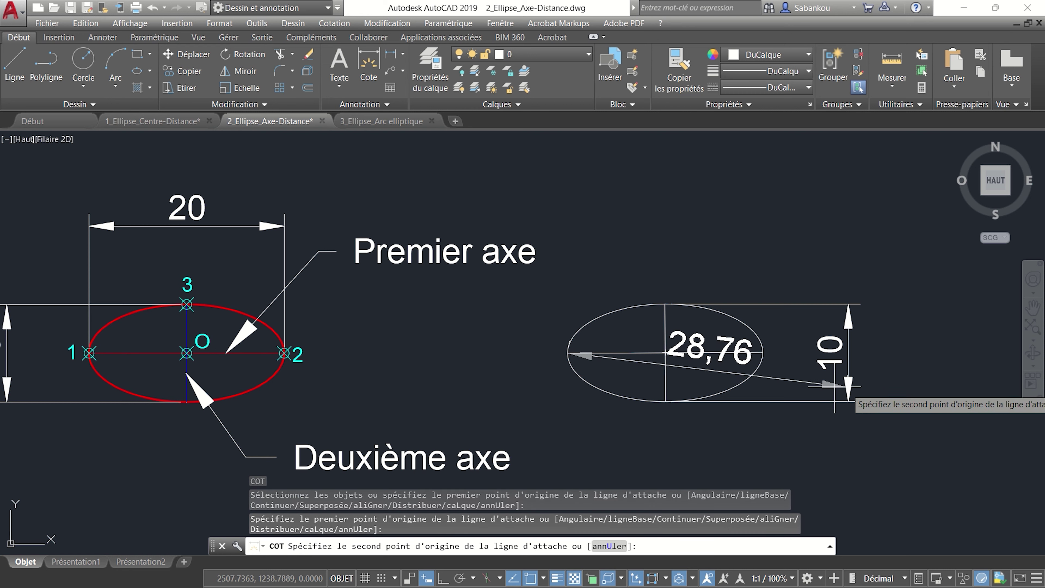
{"action": "left_click", "coordinate": [763, 352]}
{"action": "left_click", "coordinate": [767, 231]}
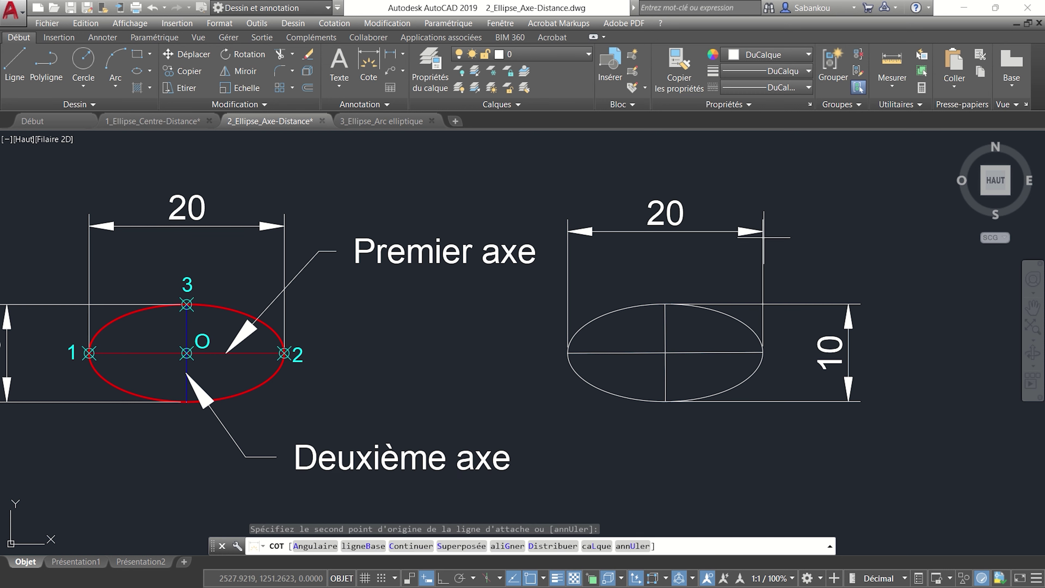
{"action": "key", "text": "Return"}
{"action": "scroll", "coordinate": [776, 305], "scroll_direction": "down", "scroll_amount": 3}
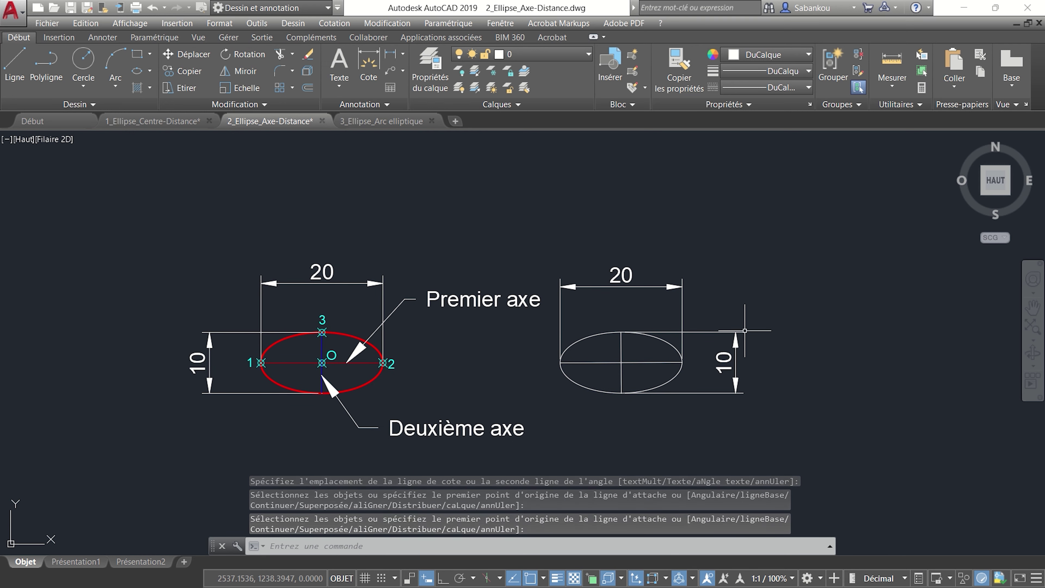
Recentre the view on the dimensioned ellipse and show the ellipse drawing methods.
{"action": "middle_click_drag", "start_coordinate": [769, 372], "coordinate": [685, 331]}
{"action": "scroll", "coordinate": [685, 331], "scroll_direction": "up", "scroll_amount": 2}
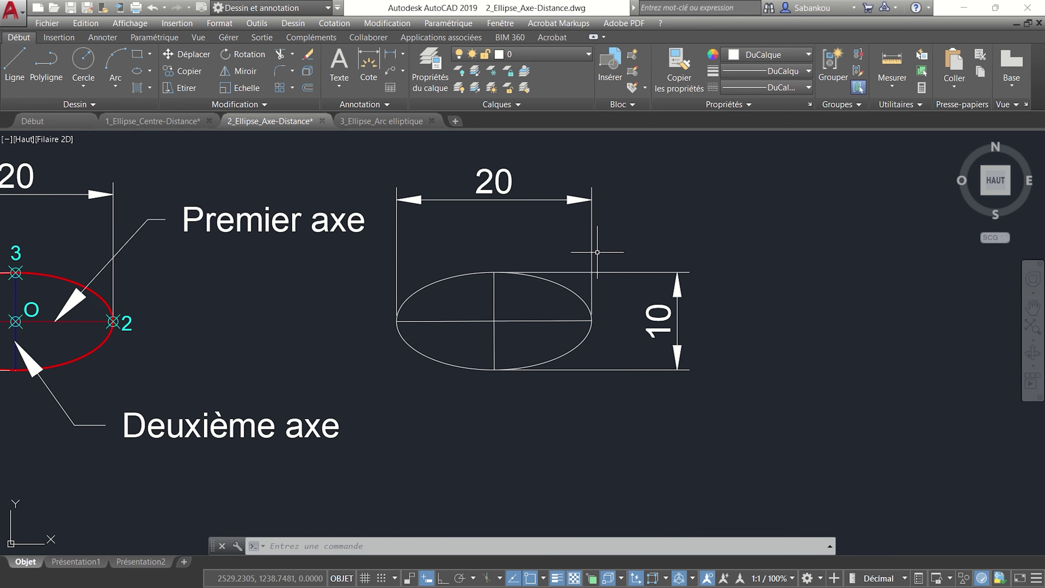
{"action": "scroll", "coordinate": [634, 309], "scroll_direction": "down", "scroll_amount": 2}
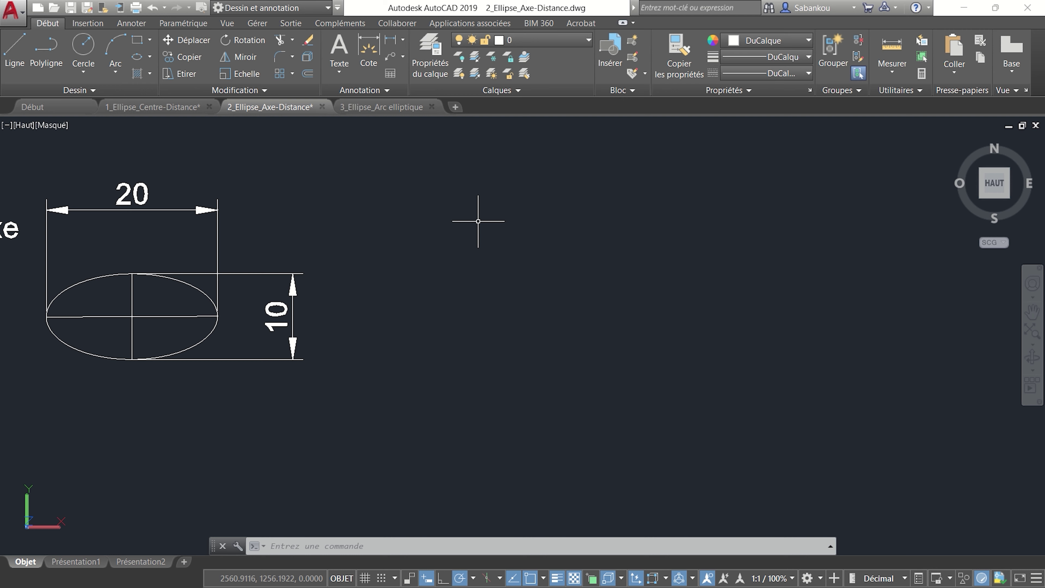
{"action": "left_click", "coordinate": [150, 56]}
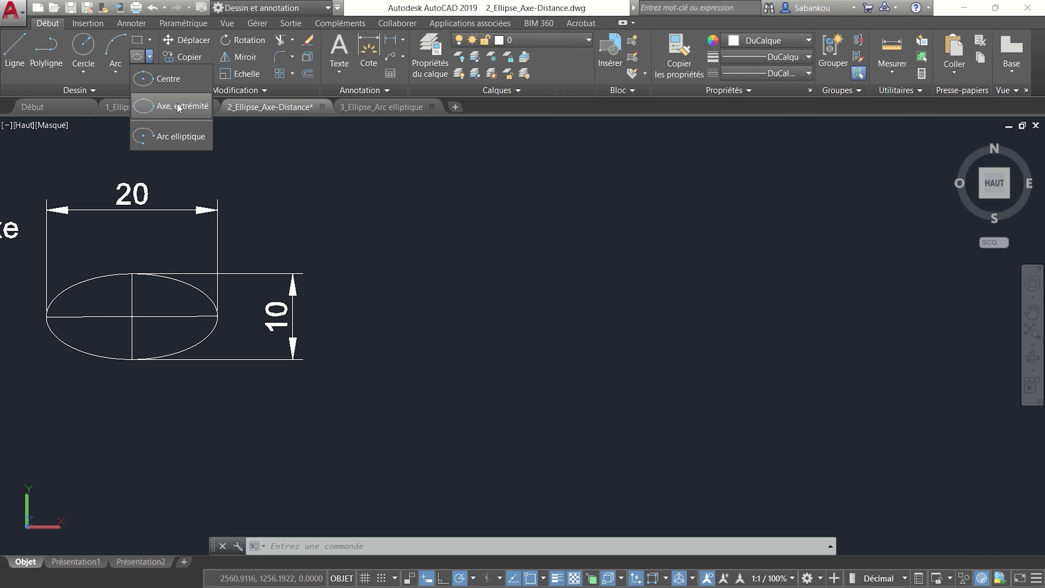
Draw an Axe, extrémité ellipse with a 20 axis, using rOtation of 45°.
{"action": "left_click", "coordinate": [178, 109]}
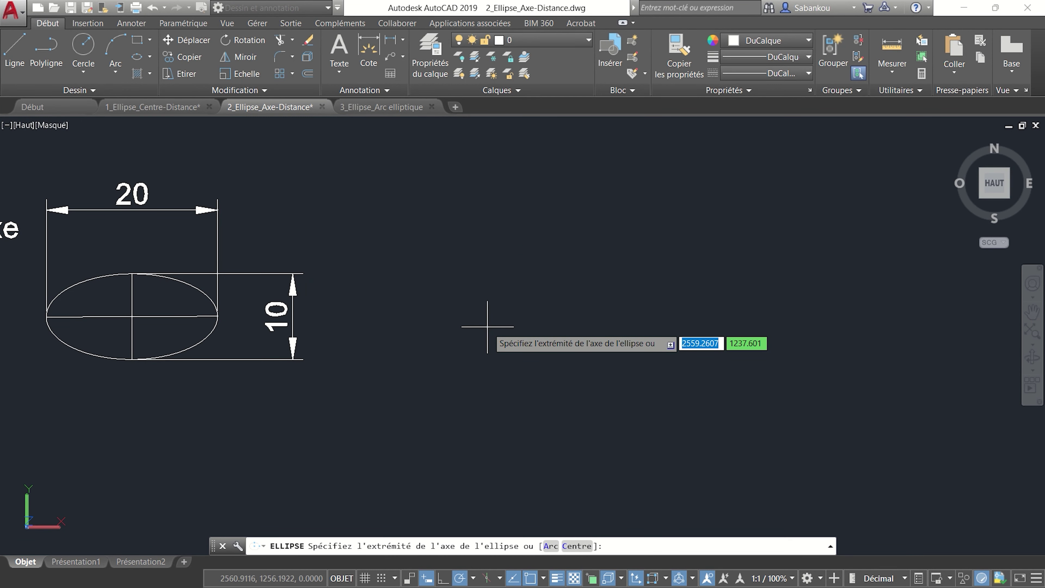
{"action": "left_click", "coordinate": [485, 318]}
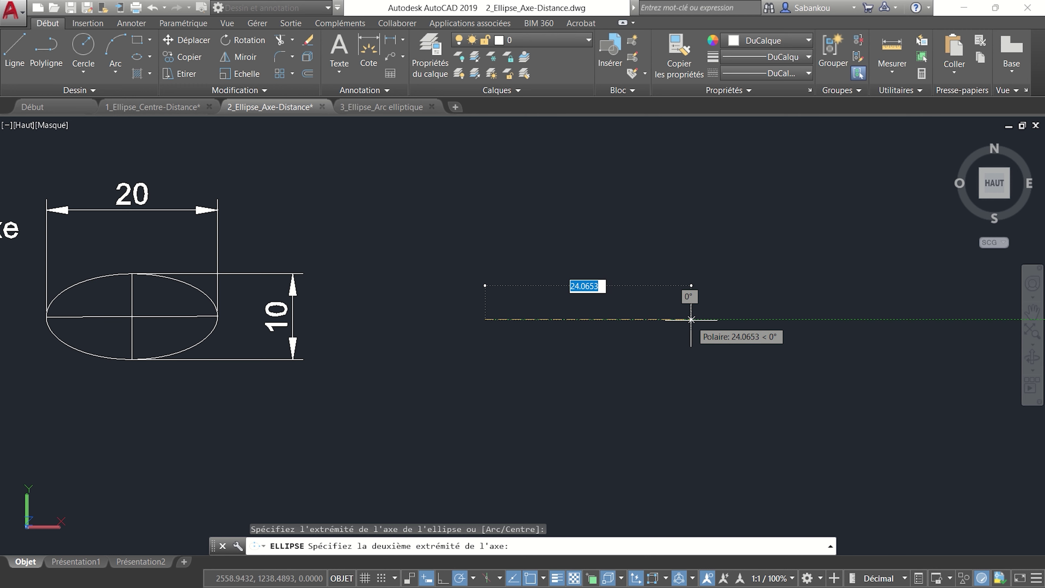
{"action": "type", "text": "2"}
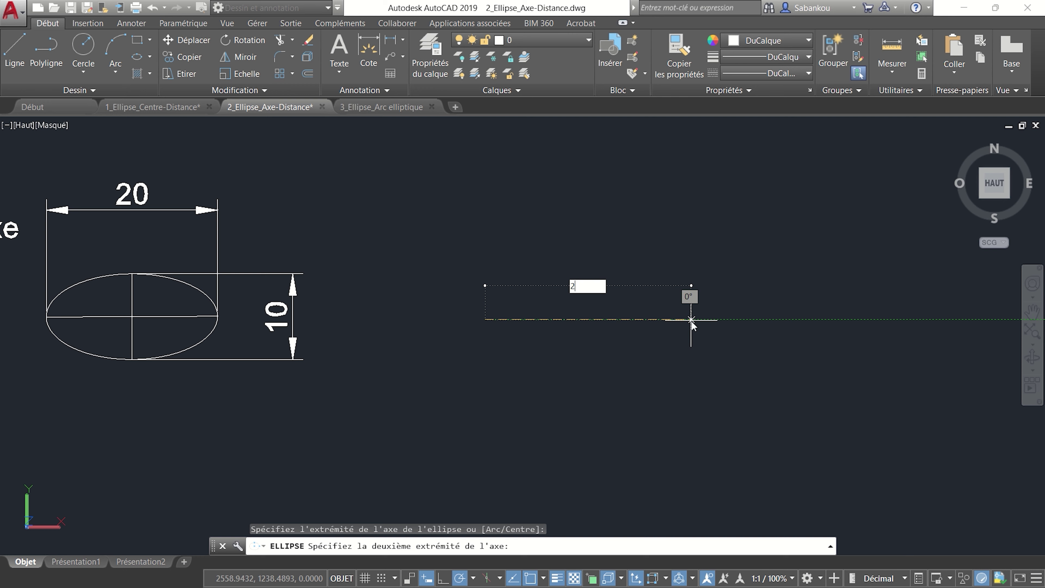
{"action": "type", "text": "0"}
{"action": "key", "text": "Return"}
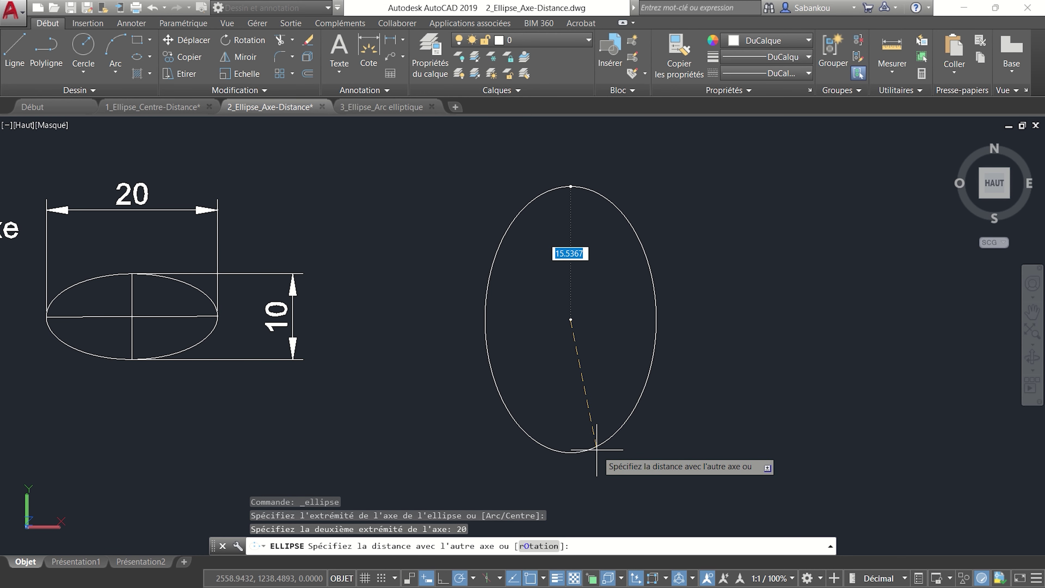
{"action": "left_click", "coordinate": [539, 547]}
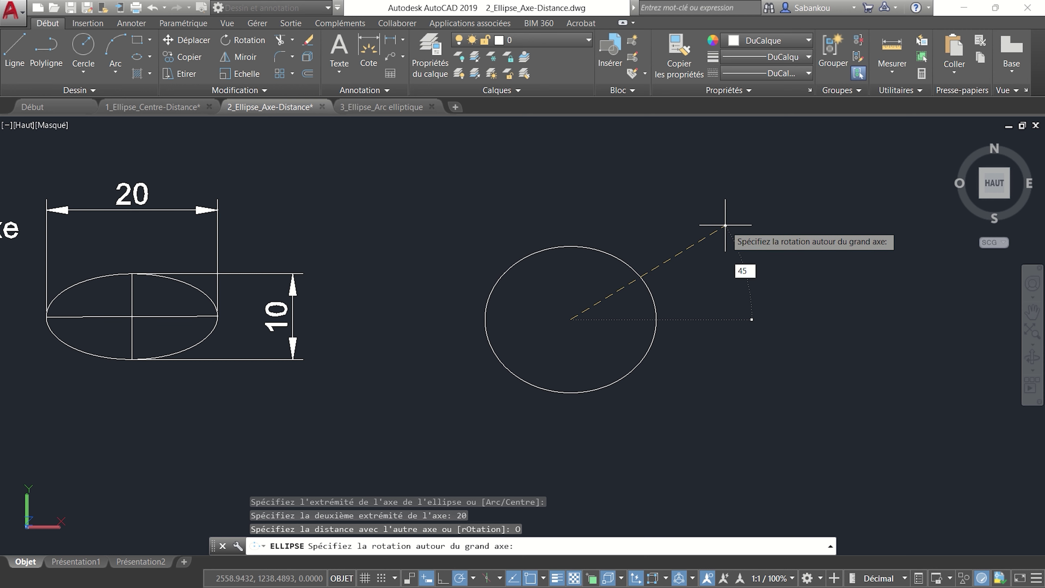
{"action": "type", "text": "45"}
{"action": "key", "text": "Return"}
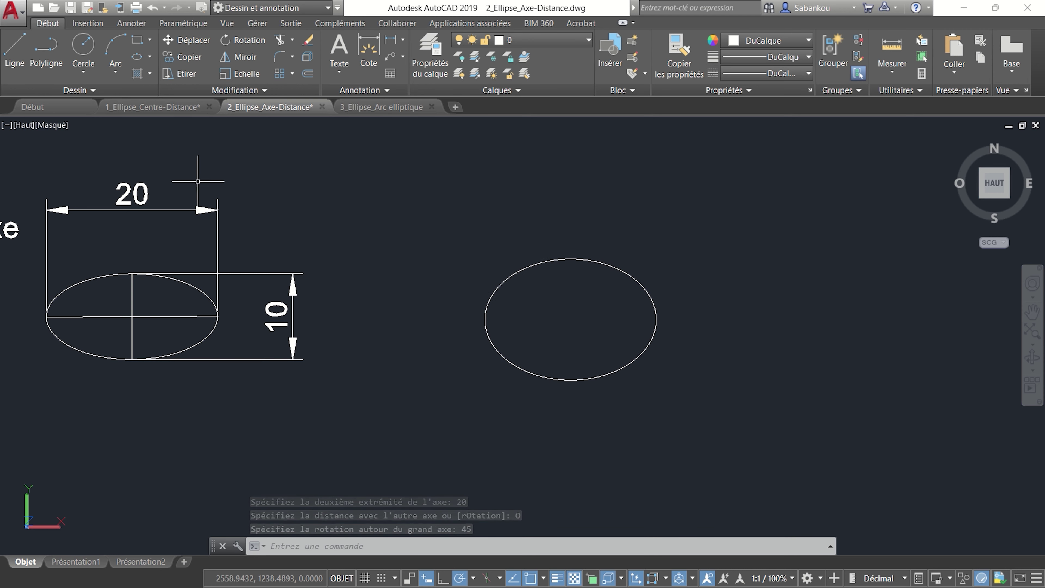
Draw a line across the 45° ellipse from its left quadrant to its right quadrant.
{"action": "left_click", "coordinate": [14, 54]}
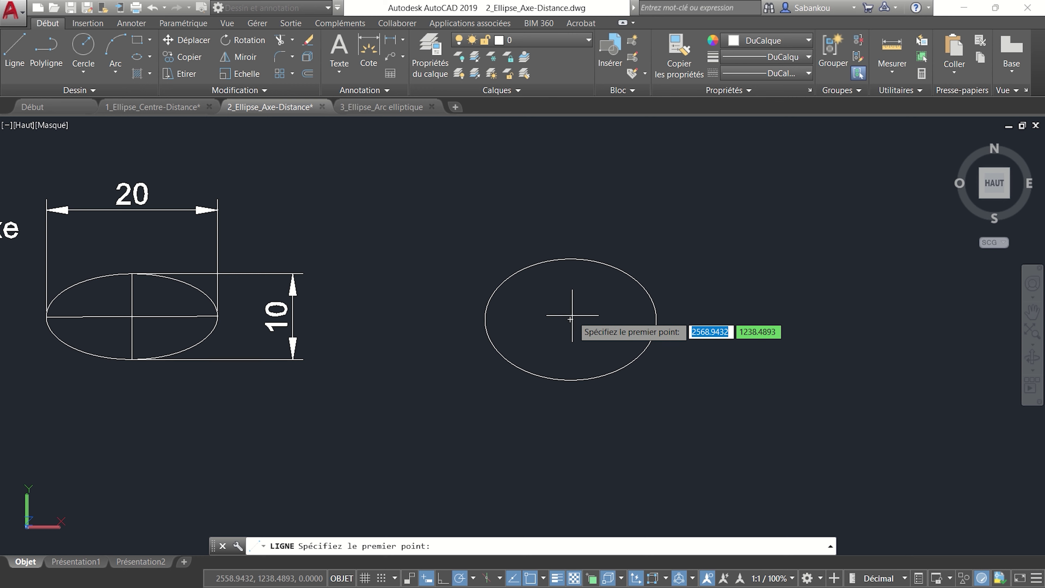
{"action": "mouse_move", "coordinate": [570, 319]}
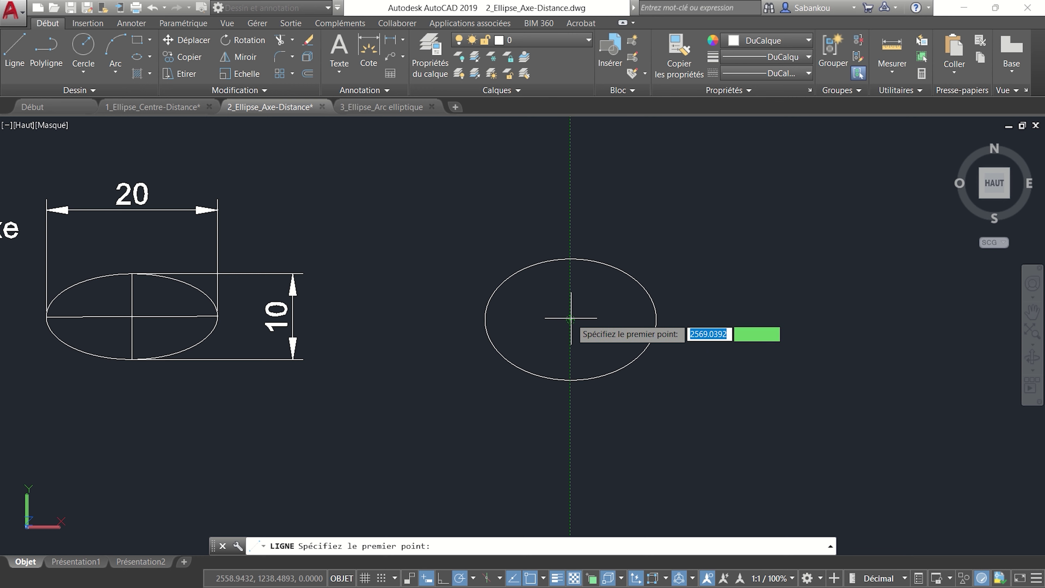
{"action": "left_click", "coordinate": [485, 319]}
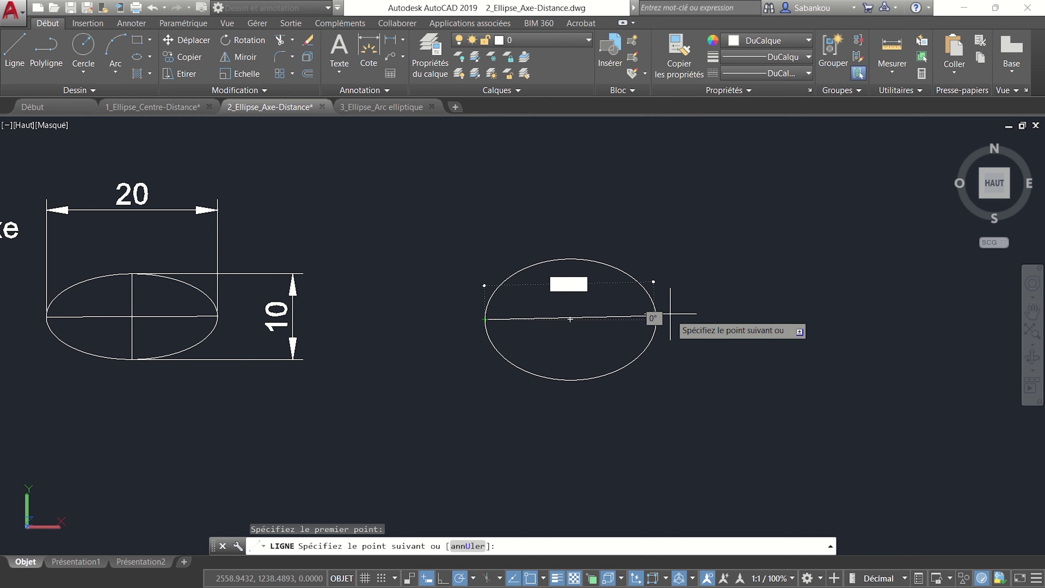
{"action": "left_click", "coordinate": [656, 319]}
{"action": "key", "text": "Return"}
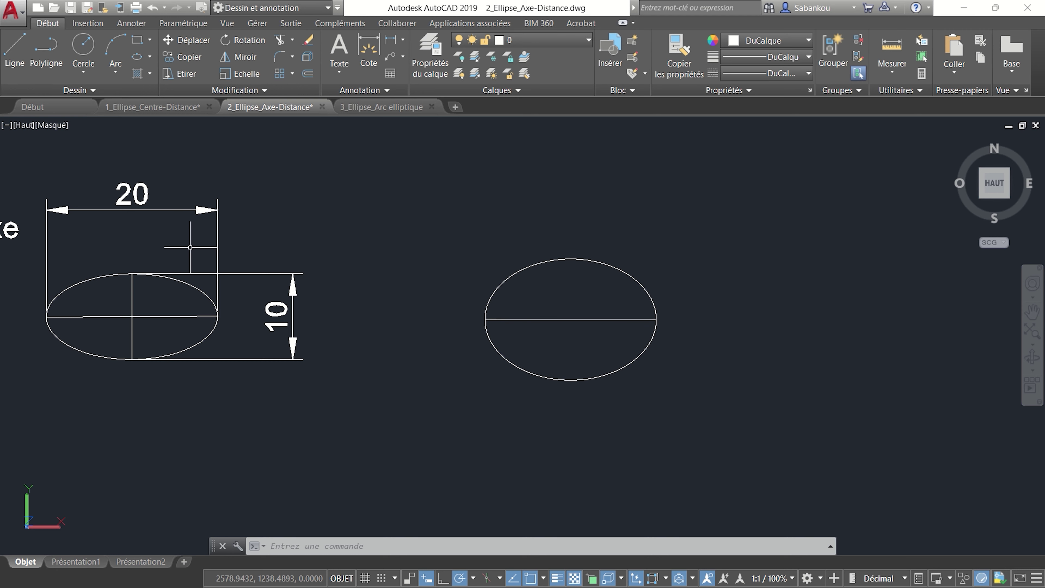
Draw a radius-10 circle centred on the axis midpoint and passing through its endpoint.
{"action": "left_click", "coordinate": [83, 44]}
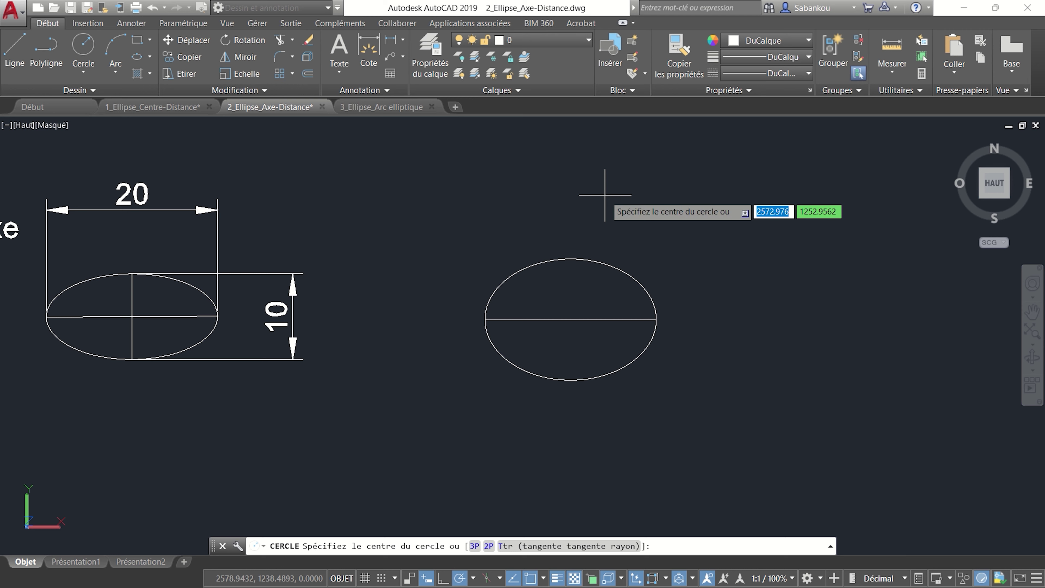
{"action": "left_click", "coordinate": [570, 319]}
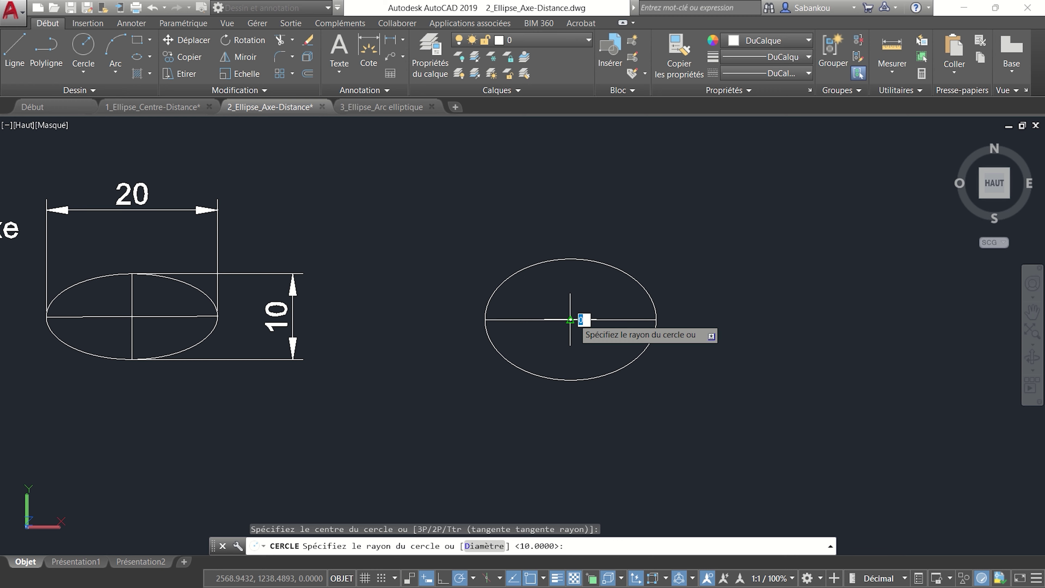
{"action": "scroll", "coordinate": [666, 319], "scroll_direction": "up", "scroll_amount": 5}
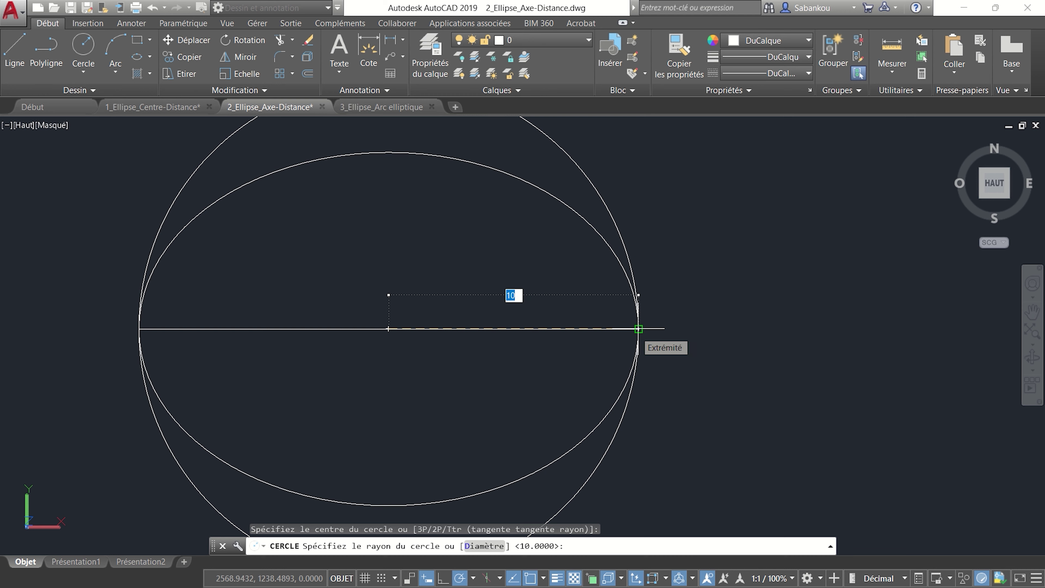
{"action": "left_click", "coordinate": [638, 329]}
{"action": "scroll", "coordinate": [754, 305], "scroll_direction": "down", "scroll_amount": 5}
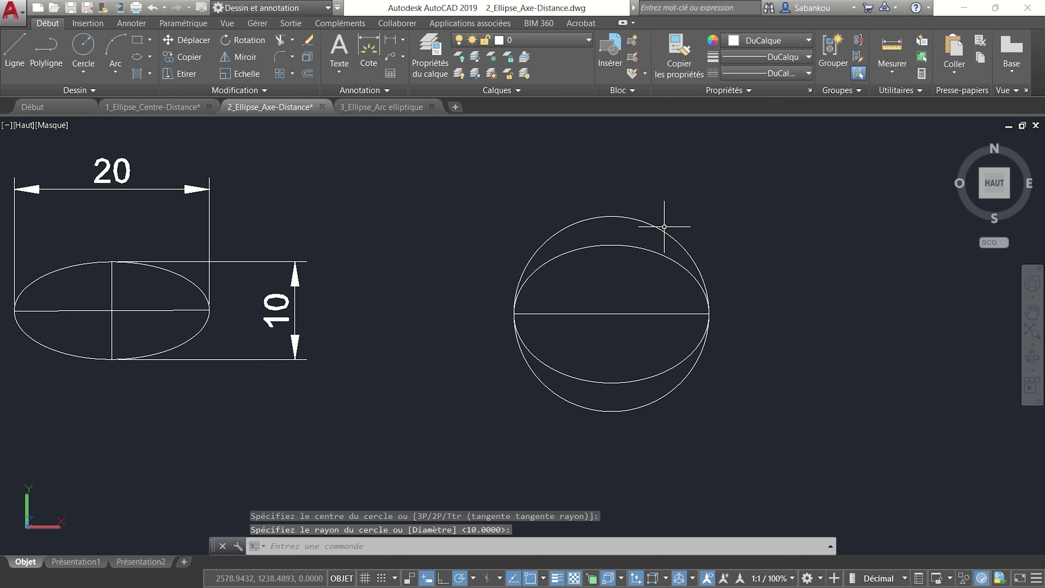
{"action": "scroll", "coordinate": [663, 225], "scroll_direction": "down", "scroll_amount": 3}
{"action": "mouse_move", "coordinate": [672, 227]}
{"action": "middle_mouse_down"}
{"action": "mouse_move", "coordinate": [644, 257]}
{"action": "mouse_move", "coordinate": [633, 252]}
{"action": "middle_mouse_up"}
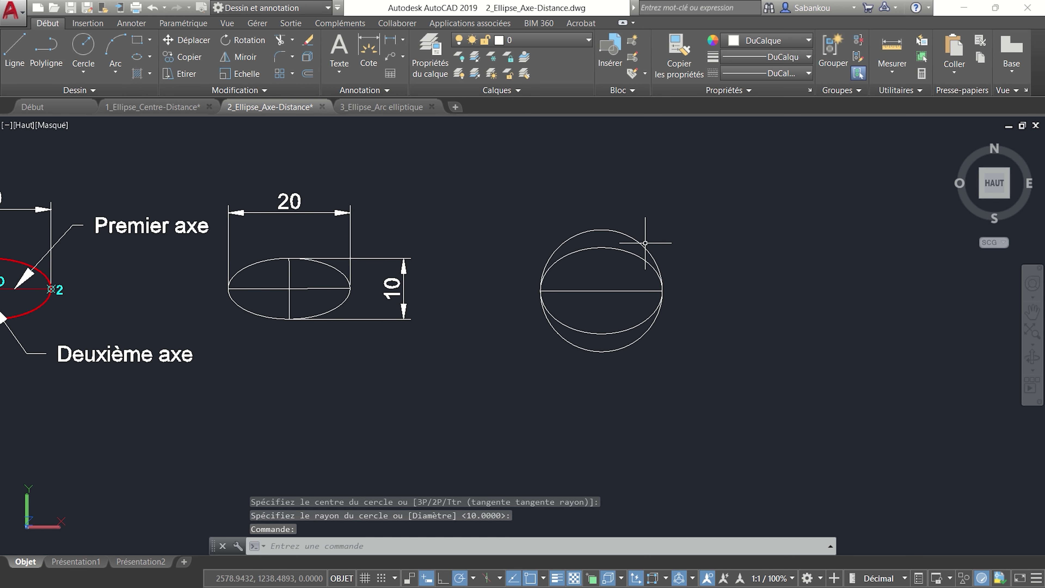
{"action": "scroll", "coordinate": [645, 243], "scroll_direction": "up", "scroll_amount": 2}
{"action": "scroll", "coordinate": [780, 293], "scroll_direction": "up", "scroll_amount": 2}
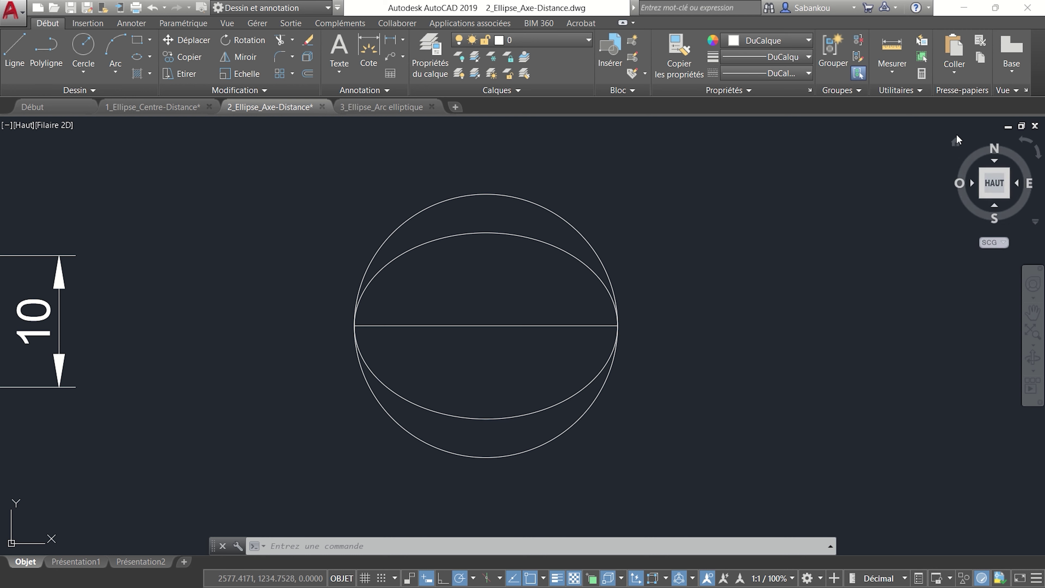
Restore the isometric home view and centre it on the circle and ellipse.
{"action": "left_click", "coordinate": [957, 142]}
{"action": "scroll", "coordinate": [676, 285], "scroll_direction": "up", "scroll_amount": 5}
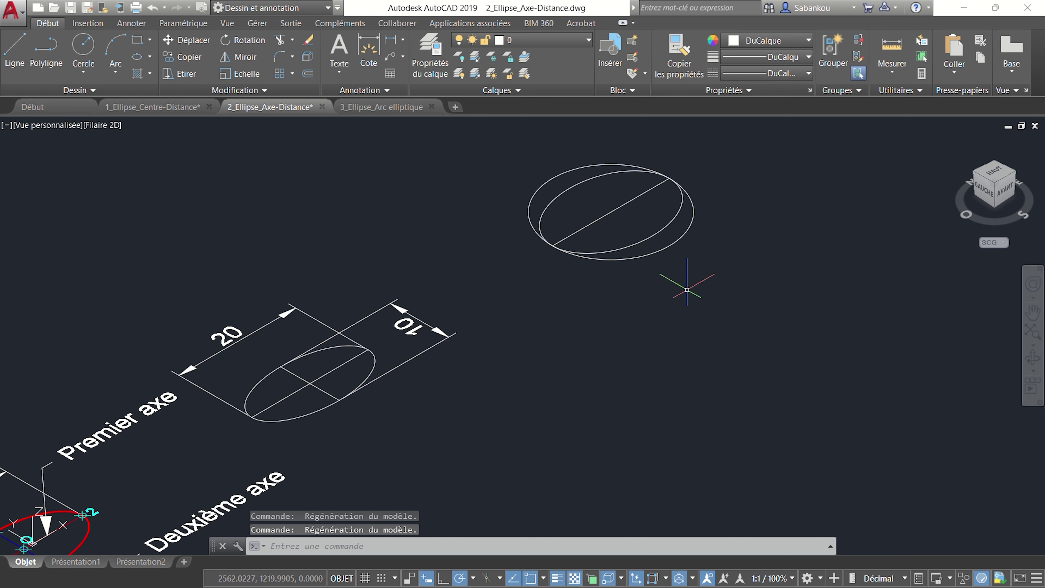
{"action": "middle_click_drag", "start_coordinate": [701, 268], "coordinate": [610, 339]}
{"action": "middle_click_drag", "start_coordinate": [635, 276], "coordinate": [503, 315]}
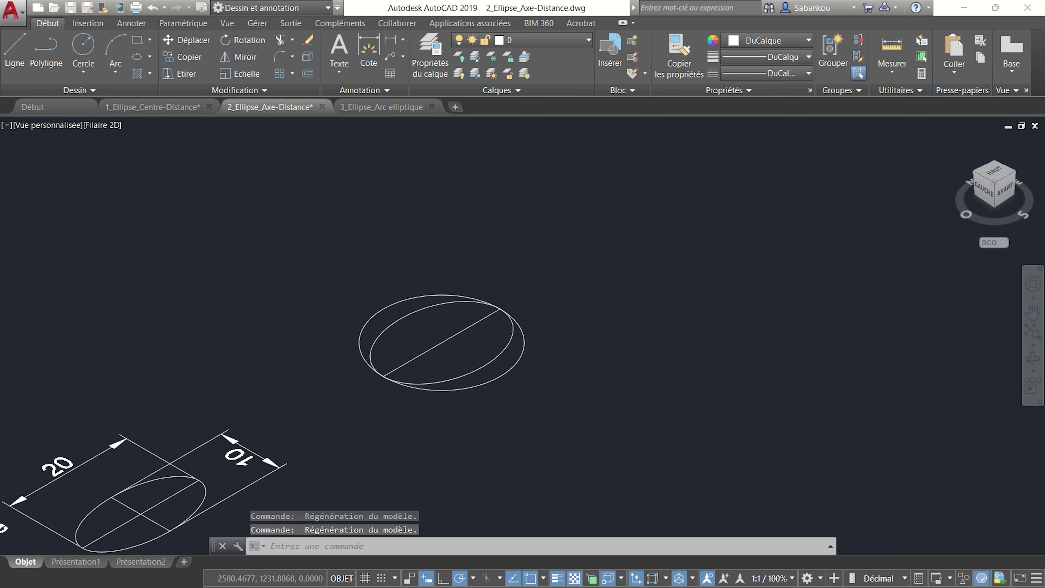
{"action": "scroll", "coordinate": [533, 343], "scroll_direction": "up", "scroll_amount": 2}
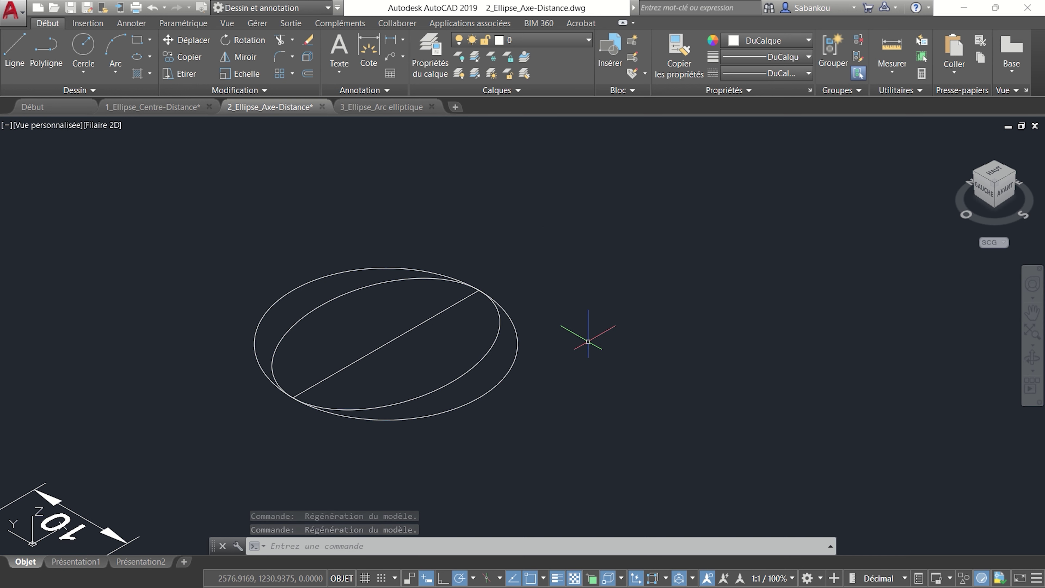
Start ROTATION3D and select the radius-10 circle as the object to rotate.
{"action": "type", "text": "ROTATION3D"}
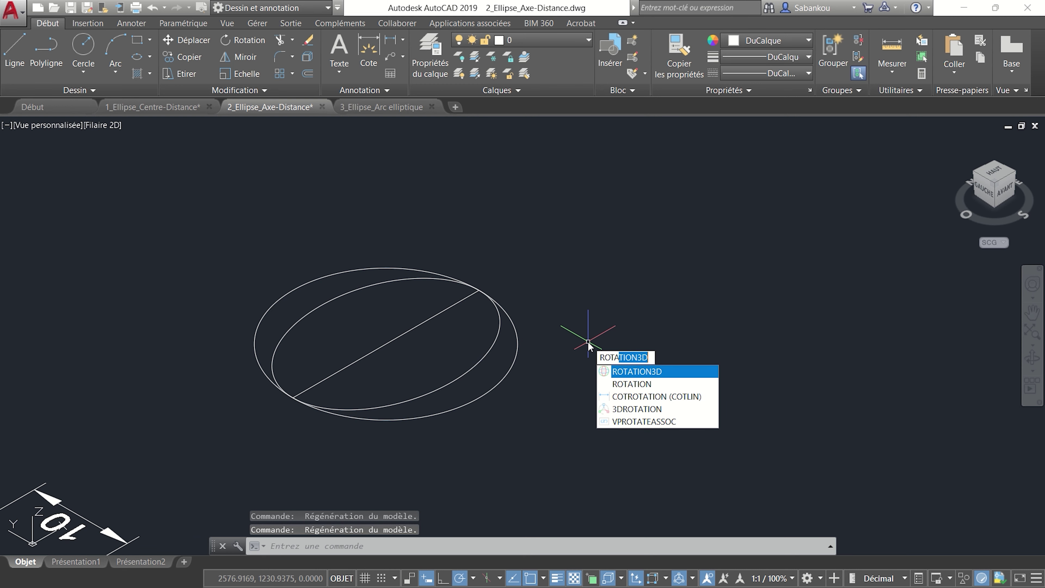
{"action": "key", "text": "Return"}
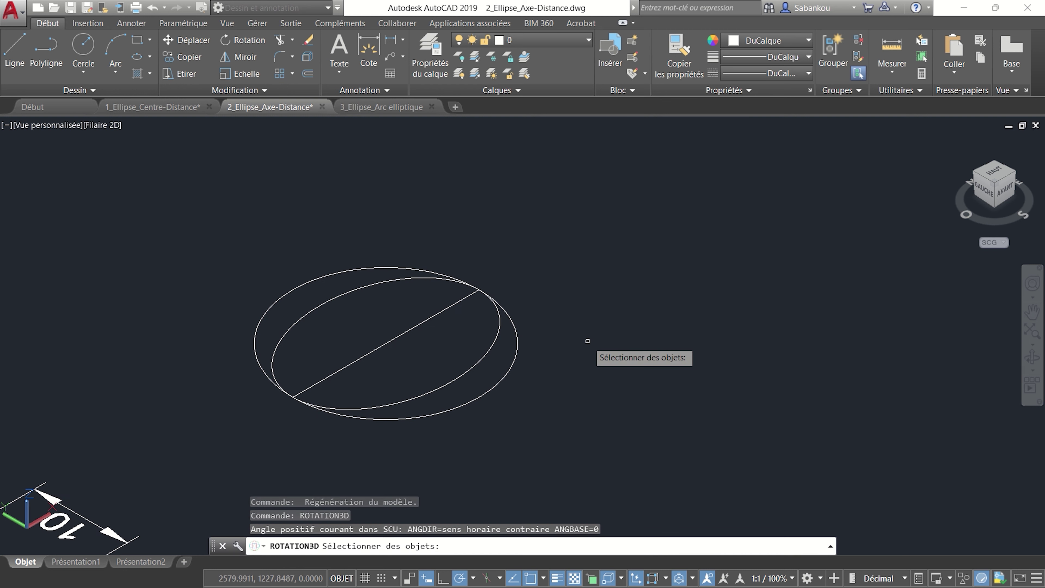
{"action": "left_click", "coordinate": [514, 360]}
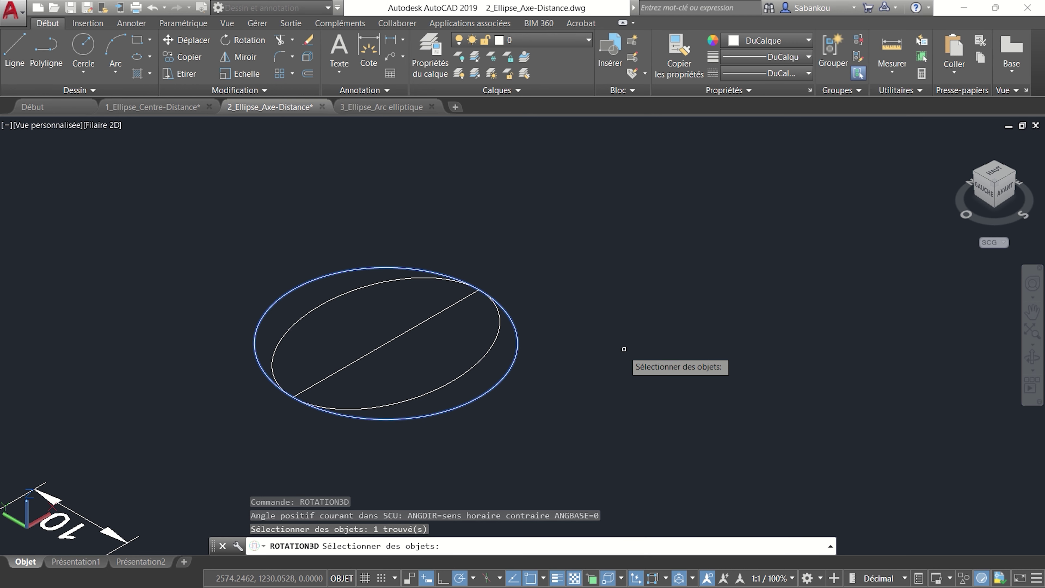
{"action": "key", "text": "Return"}
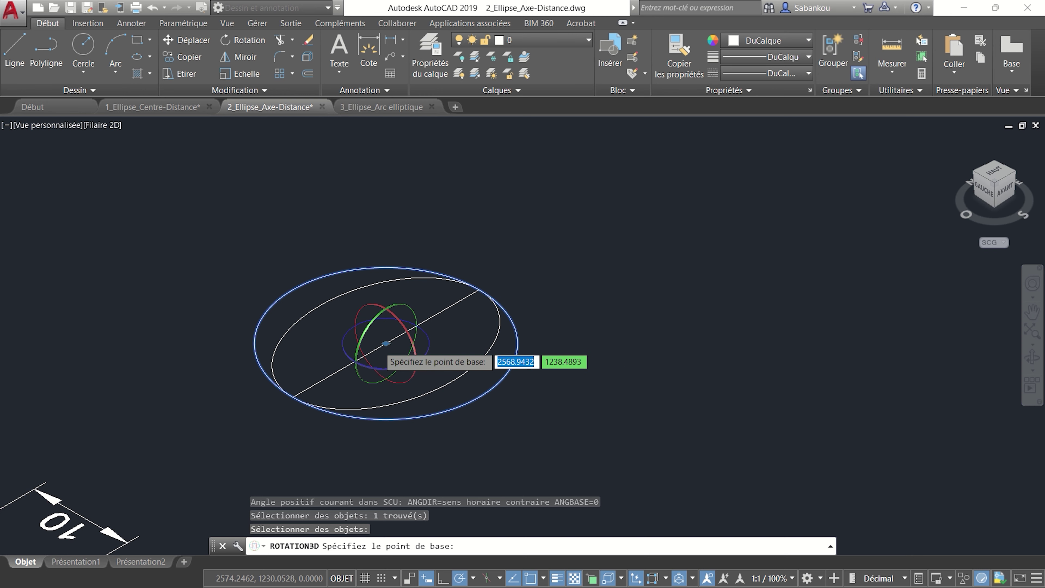
{"action": "scroll", "coordinate": [377, 346], "scroll_direction": "up", "scroll_amount": 2}
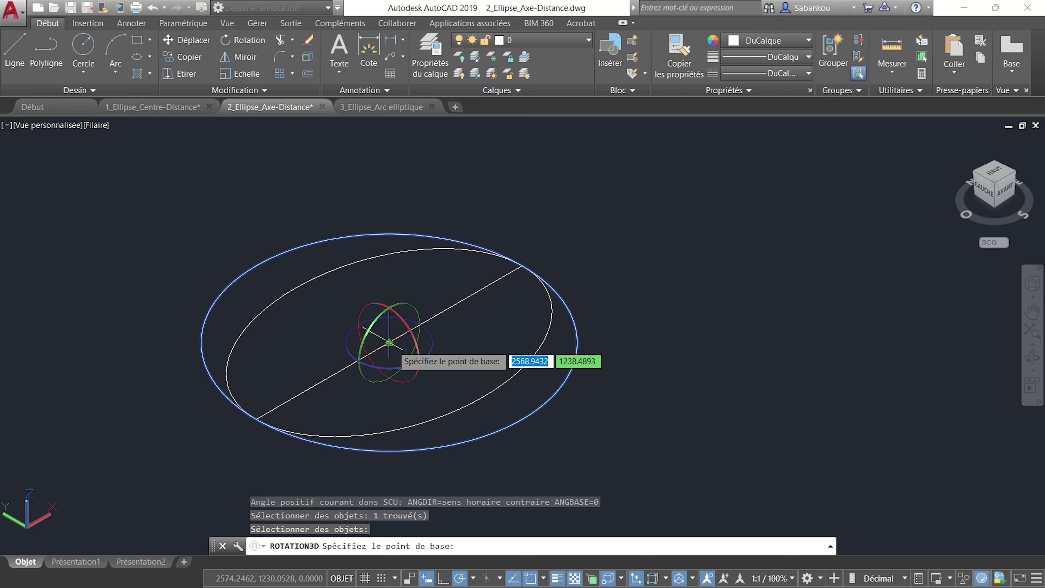
Rotate the circle about the ellipse's major axis, based at the ellipse midpoint.
{"action": "left_click", "coordinate": [389, 342]}
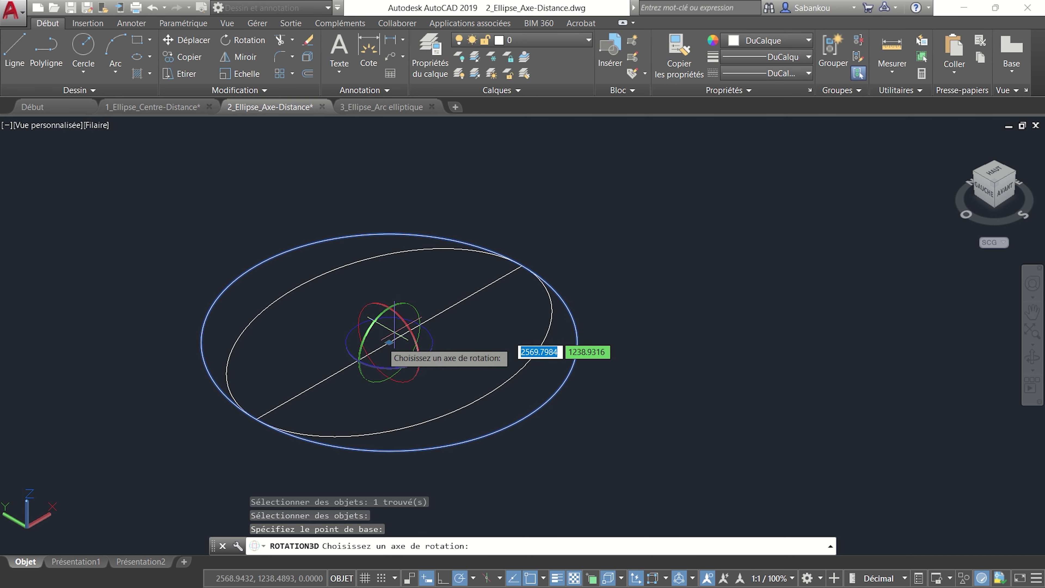
{"action": "left_click", "coordinate": [378, 307]}
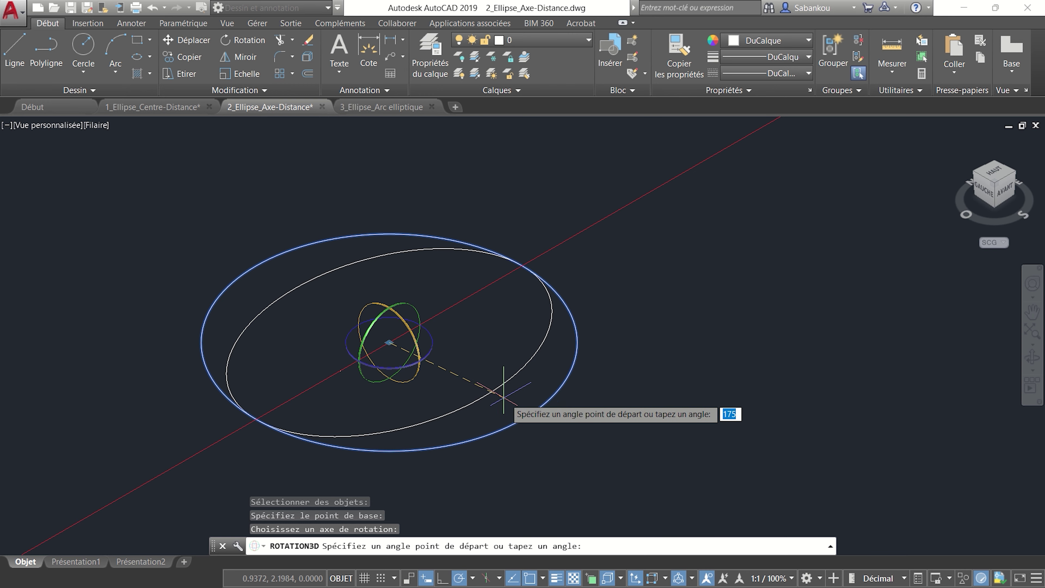
{"action": "scroll", "coordinate": [478, 388], "scroll_direction": "up", "scroll_amount": 3}
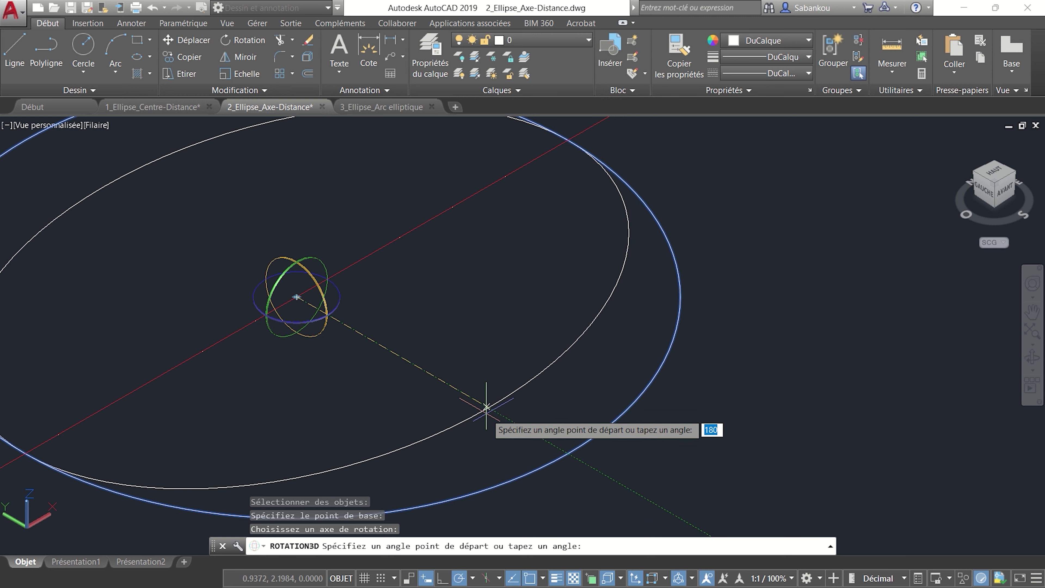
{"action": "scroll", "coordinate": [503, 415], "scroll_direction": "down", "scroll_amount": 2}
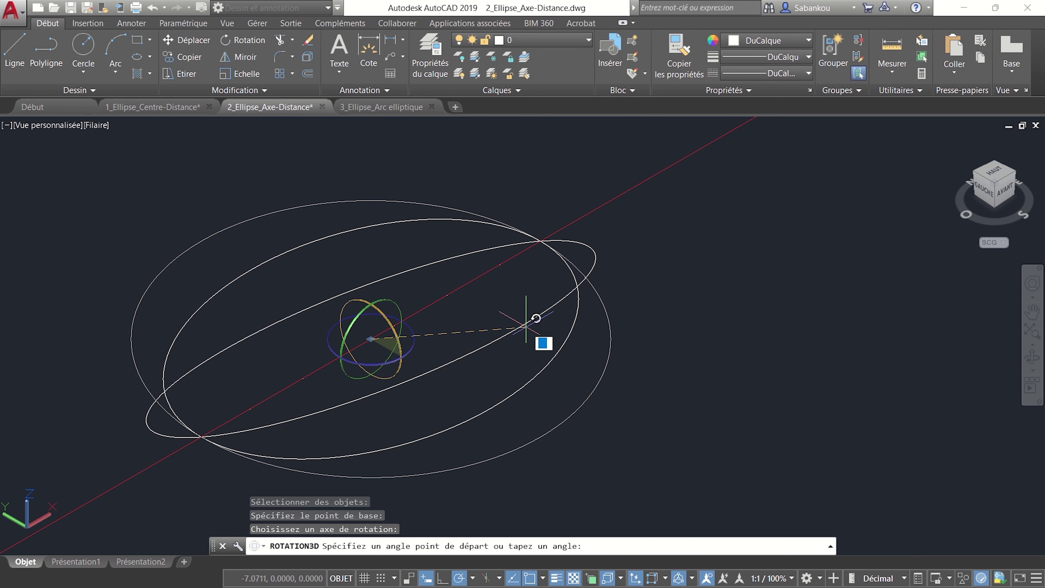
{"action": "scroll", "coordinate": [408, 344], "scroll_direction": "up", "scroll_amount": 2}
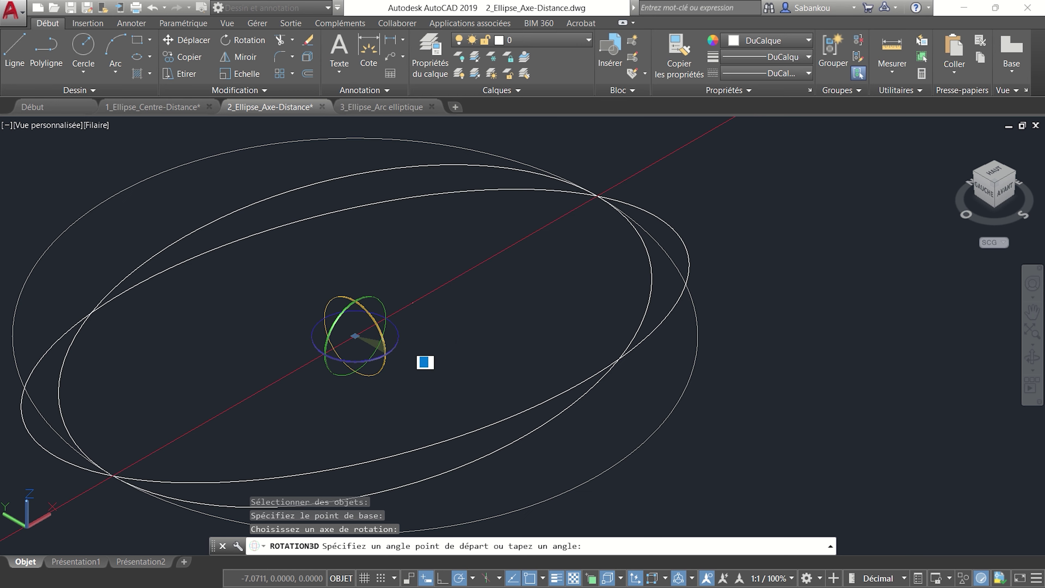
{"action": "scroll", "coordinate": [425, 362], "scroll_direction": "up", "scroll_amount": 2}
{"action": "middle_click_drag", "start_coordinate": [355, 354], "coordinate": [577, 344]}
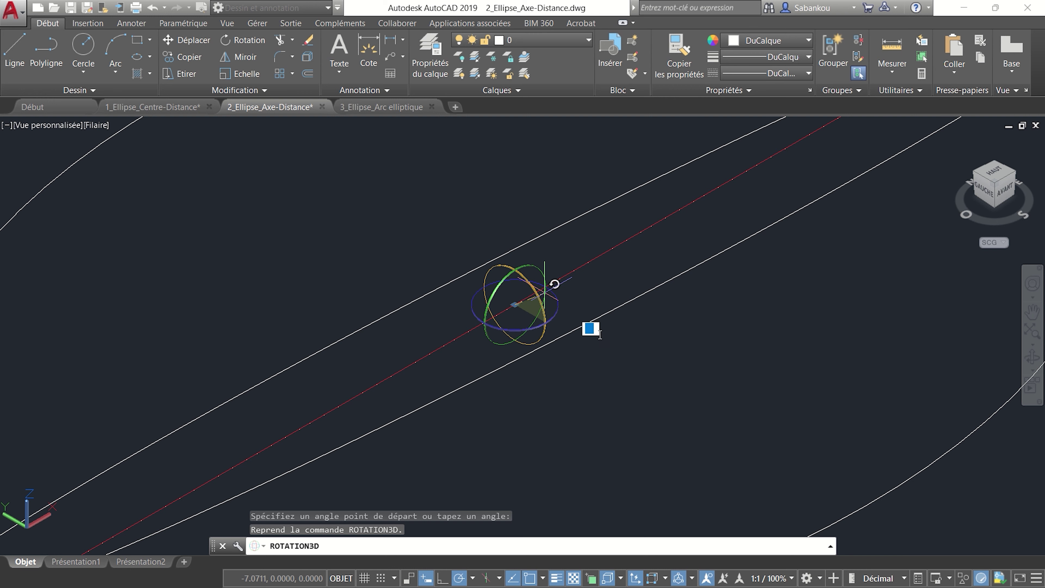
{"action": "scroll", "coordinate": [576, 305], "scroll_direction": "down", "scroll_amount": 3}
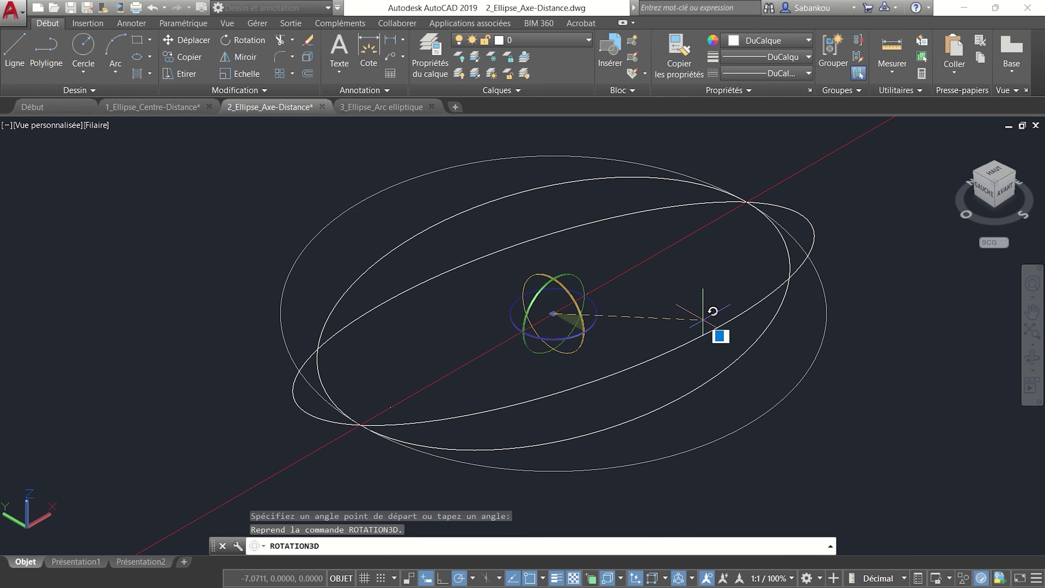
{"action": "mouse_move", "coordinate": [713, 311]}
{"action": "middle_mouse_down"}
{"action": "mouse_move", "coordinate": [673, 332]}
{"action": "mouse_move", "coordinate": [663, 326]}
{"action": "middle_mouse_up"}
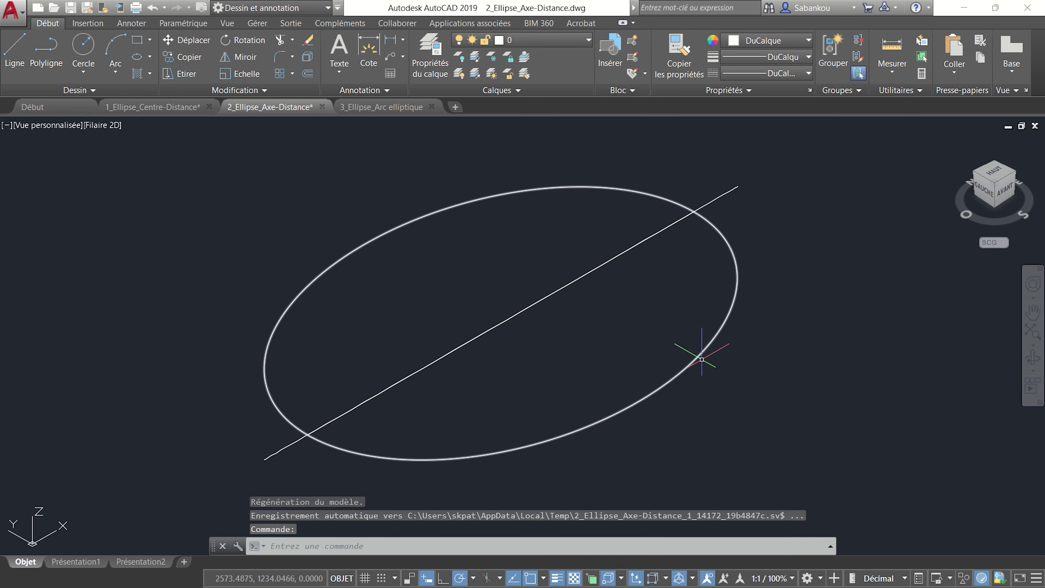
Orbit the view from above until the circle and ellipse overlap.
{"action": "scroll", "coordinate": [797, 346], "scroll_direction": "down", "scroll_amount": 3}
{"action": "middle_click_drag", "start_coordinate": [806, 309], "coordinate": [737, 356]}
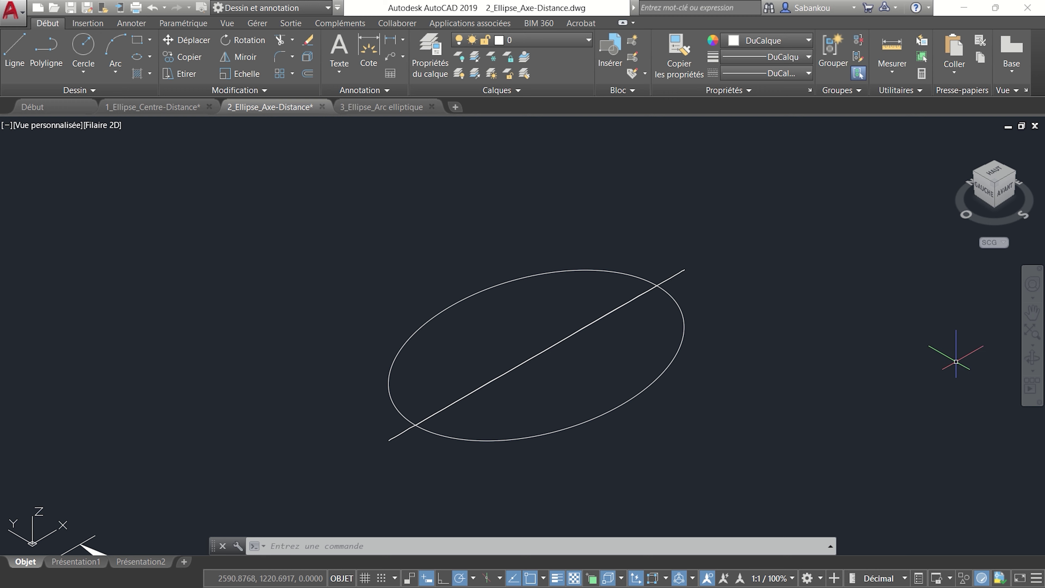
{"action": "left_click", "coordinate": [1033, 357]}
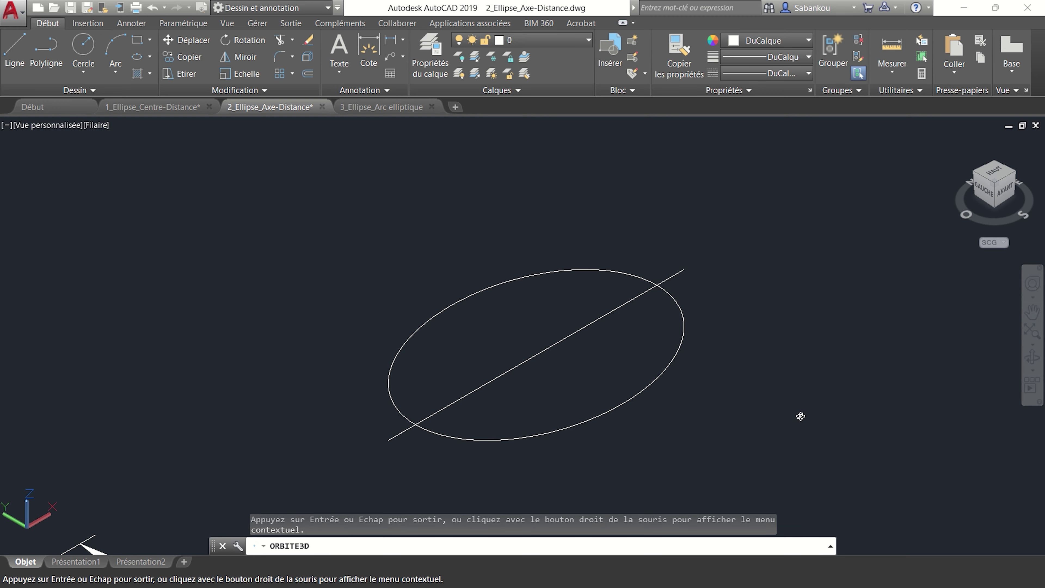
{"action": "left_click_drag", "start_coordinate": [729, 385], "coordinate": [725, 411]}
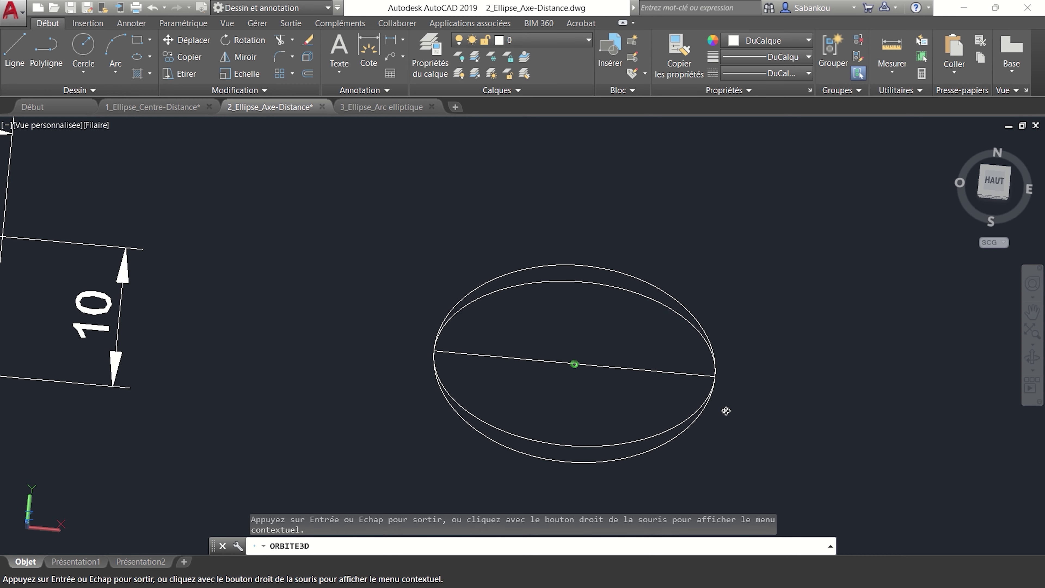
{"action": "left_click_drag", "start_coordinate": [801, 368], "coordinate": [767, 312]}
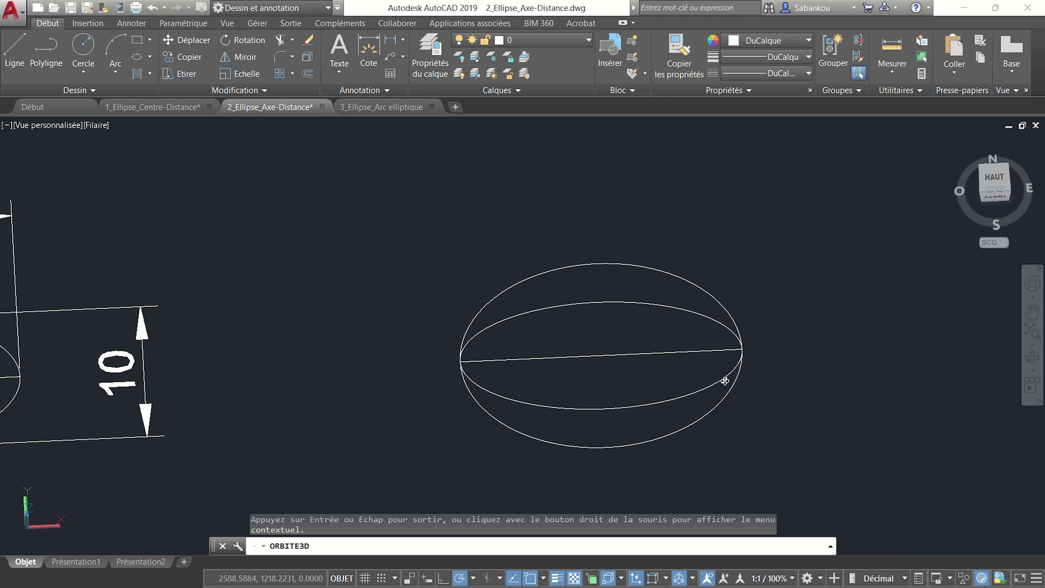
{"action": "left_click_drag", "start_coordinate": [744, 280], "coordinate": [743, 322]}
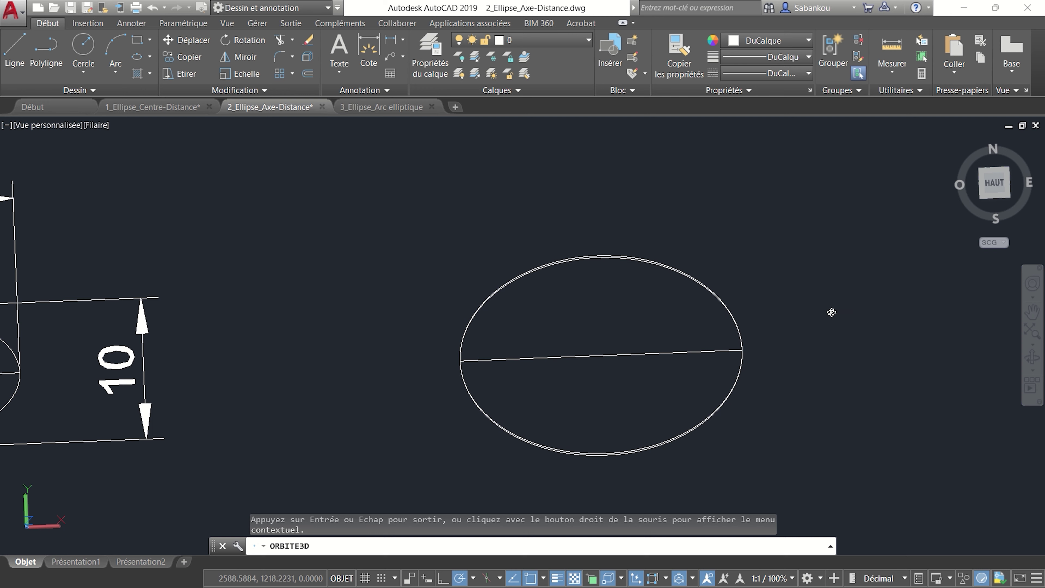
Orbit around the shapes to reveal the tilted circle from the side, then exit the orbit.
{"action": "mouse_move", "coordinate": [694, 296]}
{"action": "left_mouse_down"}
{"action": "mouse_move", "coordinate": [691, 324]}
{"action": "mouse_move", "coordinate": [707, 321]}
{"action": "mouse_move", "coordinate": [683, 325]}
{"action": "mouse_move", "coordinate": [693, 292]}
{"action": "mouse_move", "coordinate": [721, 311]}
{"action": "mouse_move", "coordinate": [669, 390]}
{"action": "mouse_move", "coordinate": [603, 435]}
{"action": "mouse_move", "coordinate": [724, 364]}
{"action": "mouse_move", "coordinate": [682, 390]}
{"action": "mouse_move", "coordinate": [670, 301]}
{"action": "mouse_move", "coordinate": [804, 289]}
{"action": "mouse_move", "coordinate": [754, 285]}
{"action": "mouse_move", "coordinate": [775, 298]}
{"action": "mouse_move", "coordinate": [653, 332]}
{"action": "mouse_move", "coordinate": [892, 289]}
{"action": "mouse_move", "coordinate": [899, 327]}
{"action": "mouse_move", "coordinate": [819, 301]}
{"action": "mouse_move", "coordinate": [806, 258]}
{"action": "mouse_move", "coordinate": [819, 268]}
{"action": "mouse_move", "coordinate": [789, 311]}
{"action": "mouse_move", "coordinate": [779, 297]}
{"action": "left_mouse_up"}
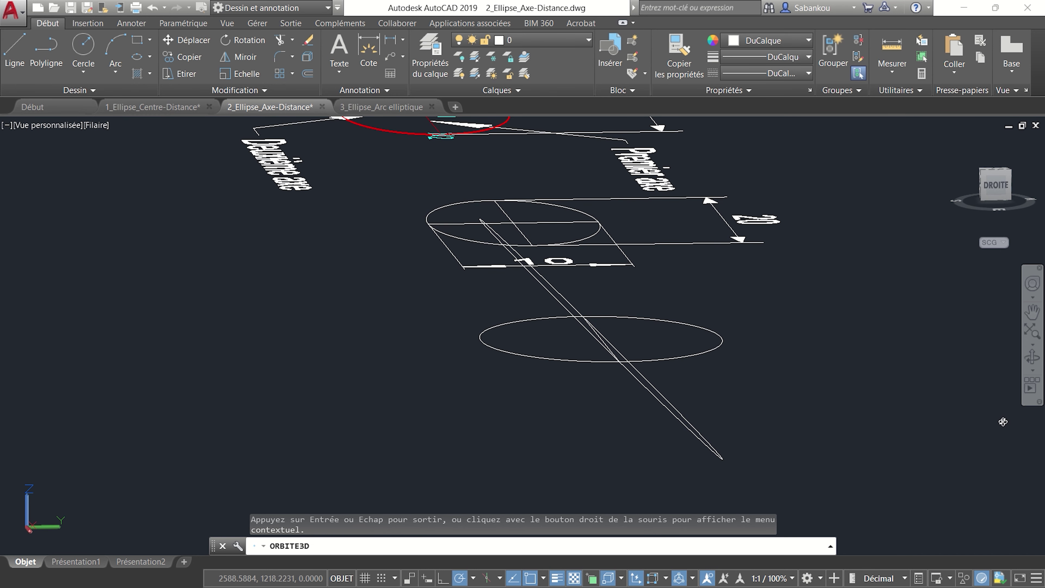
{"action": "mouse_move", "coordinate": [744, 349]}
{"action": "left_mouse_down"}
{"action": "mouse_move", "coordinate": [742, 359]}
{"action": "mouse_move", "coordinate": [783, 368]}
{"action": "mouse_move", "coordinate": [746, 365]}
{"action": "left_mouse_up"}
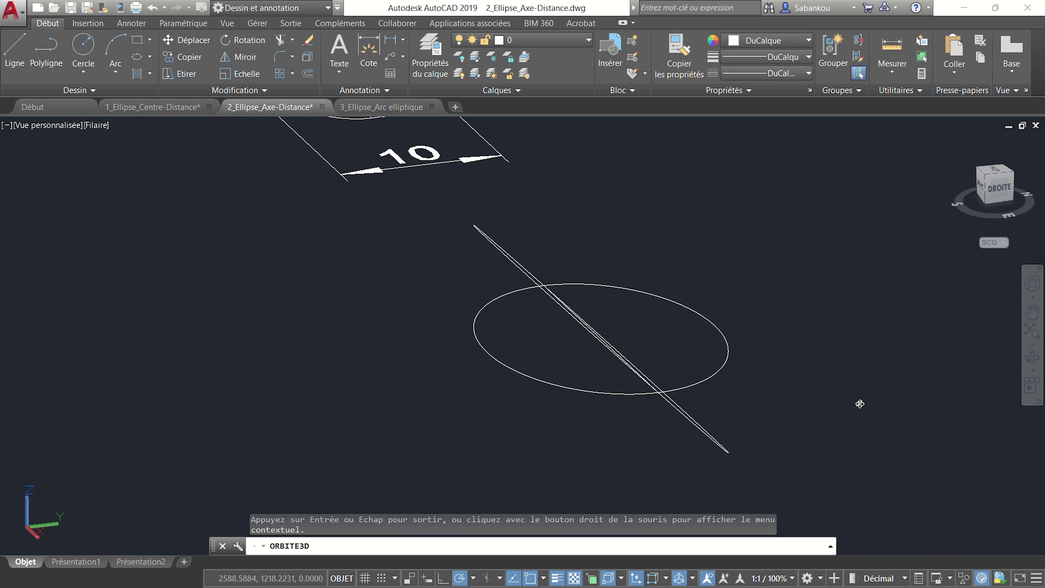
{"action": "left_click_drag", "start_coordinate": [631, 360], "coordinate": [642, 341]}
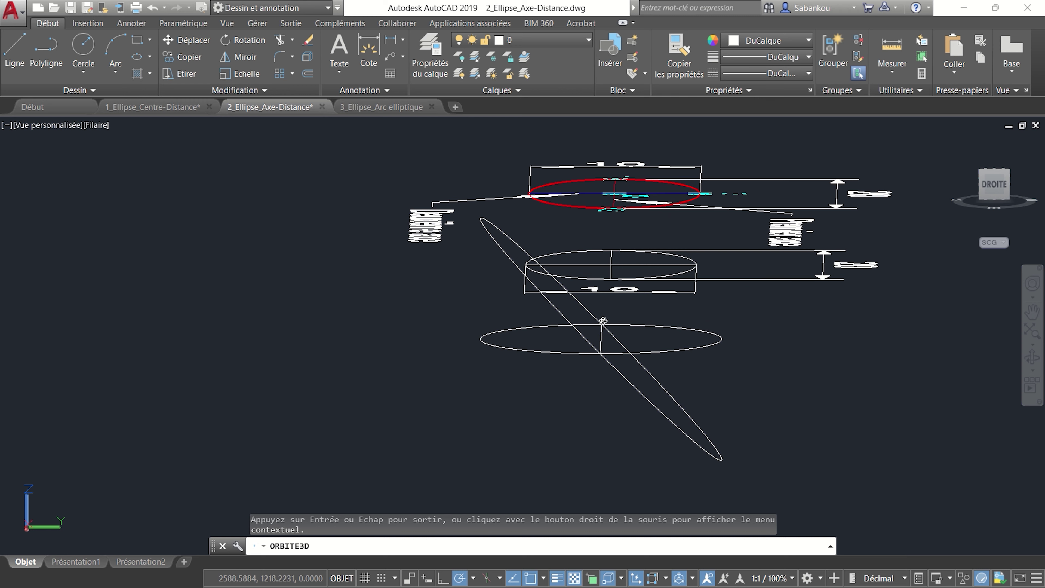
{"action": "left_click_drag", "start_coordinate": [635, 336], "coordinate": [637, 348]}
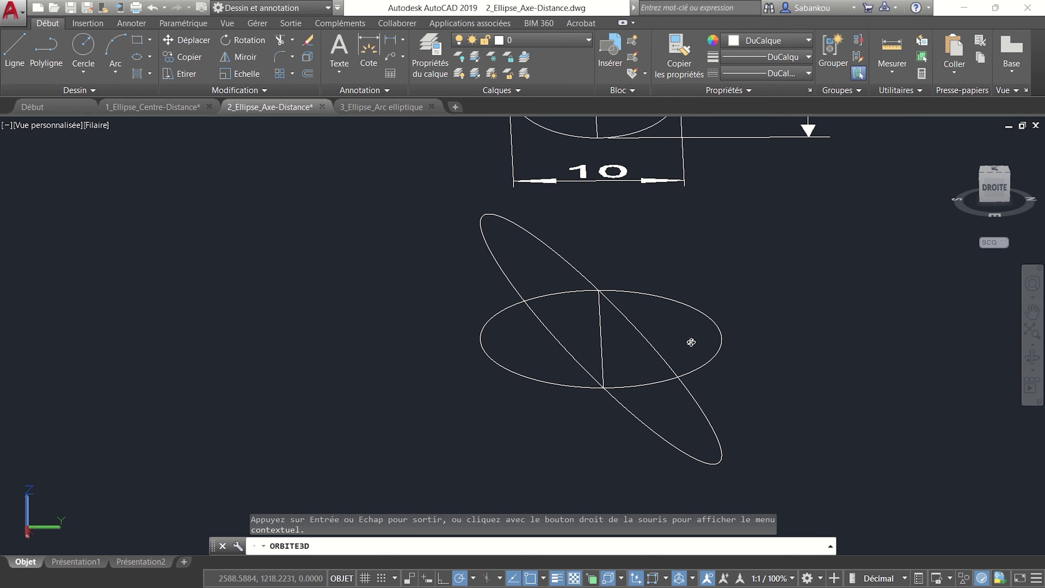
{"action": "mouse_move", "coordinate": [686, 343]}
{"action": "left_mouse_down"}
{"action": "mouse_move", "coordinate": [744, 334]}
{"action": "mouse_move", "coordinate": [700, 332]}
{"action": "left_mouse_up"}
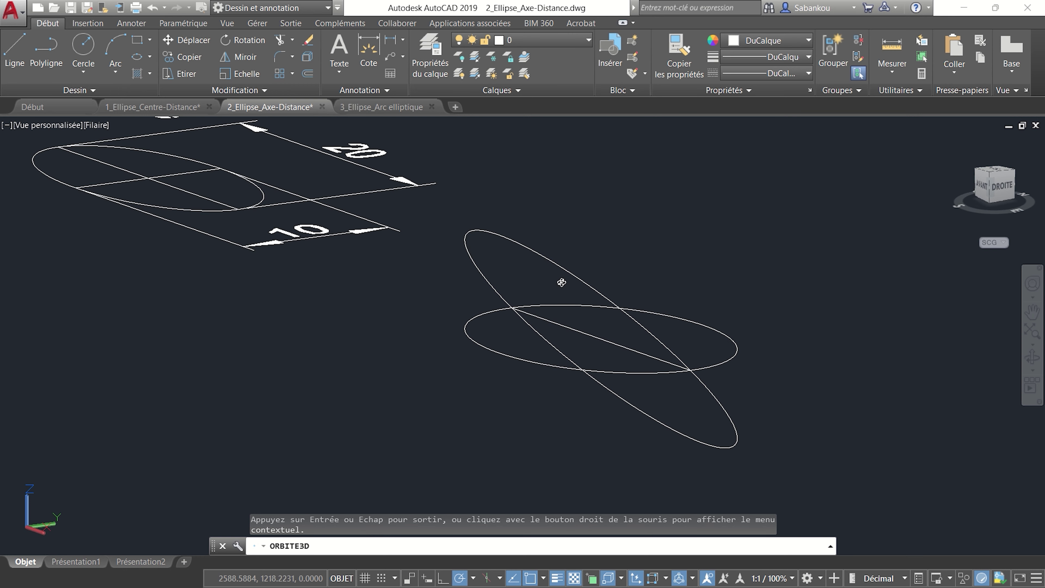
{"action": "left_click_drag", "start_coordinate": [560, 282], "coordinate": [720, 325]}
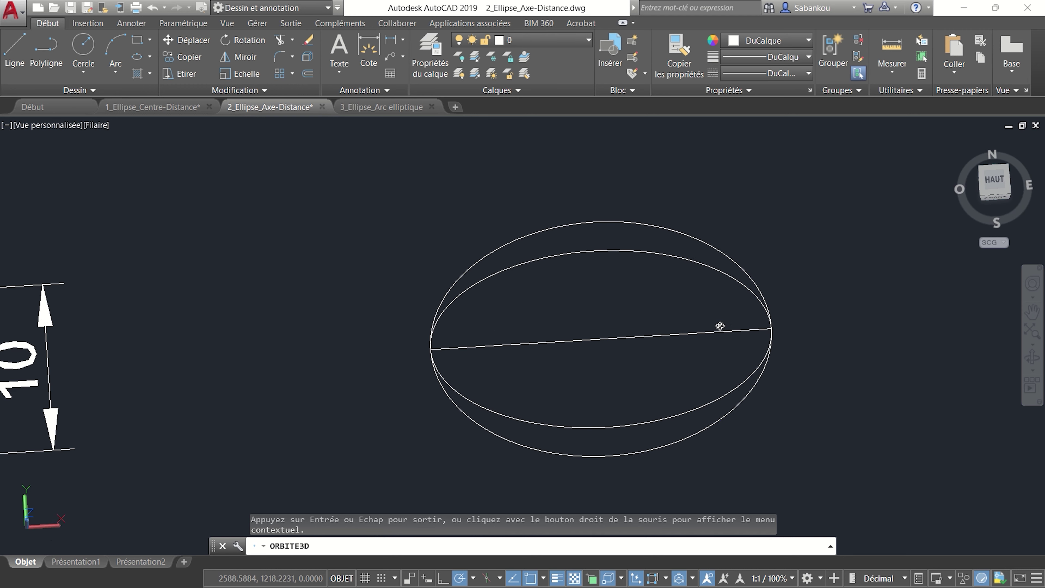
{"action": "key", "text": "Escape"}
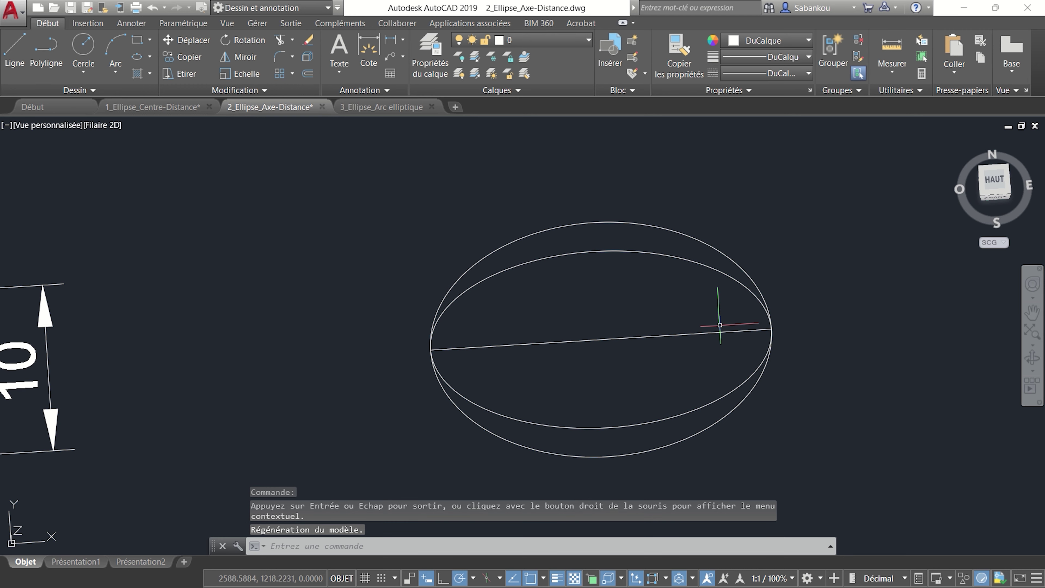
Return to the top (HAUT) view and switch to the 3_Ellipse_Arc elliptique drawing.
{"action": "left_click", "coordinate": [998, 180]}
{"action": "scroll", "coordinate": [747, 350], "scroll_direction": "up", "scroll_amount": 5}
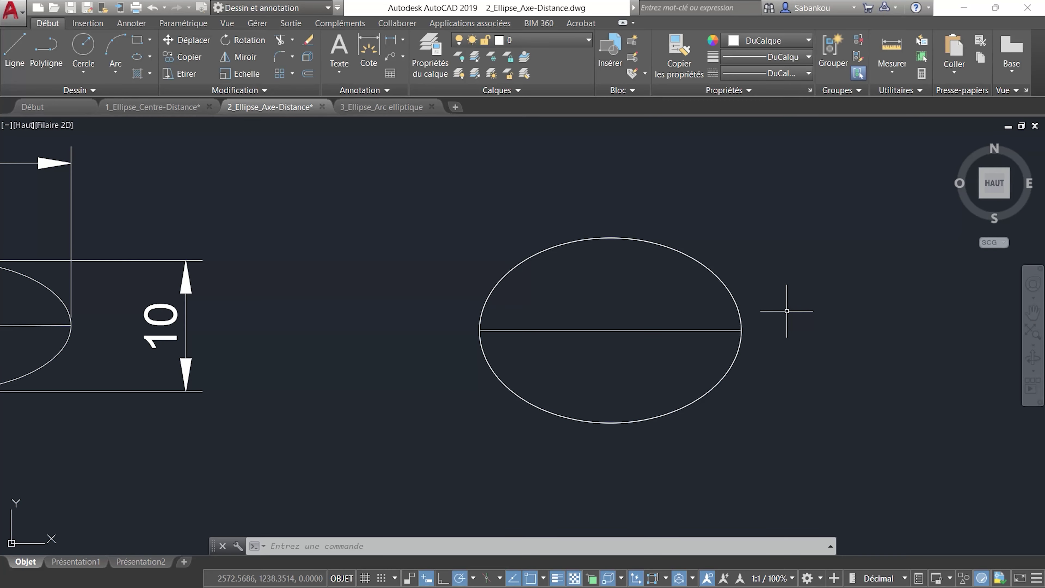
{"action": "scroll", "coordinate": [756, 317], "scroll_direction": "down", "scroll_amount": 4}
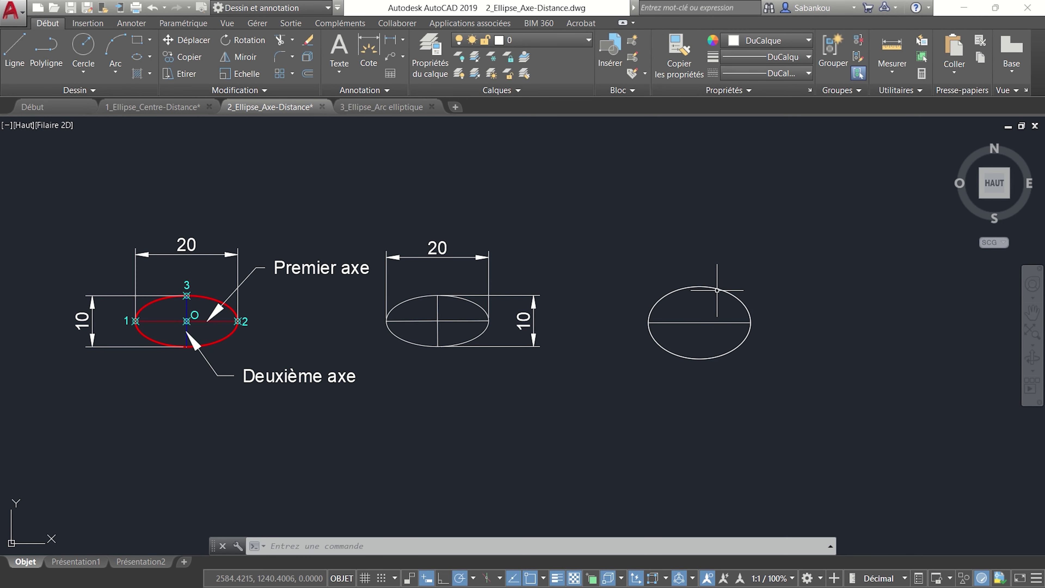
{"action": "middle_click_drag", "start_coordinate": [684, 296], "coordinate": [591, 295]}
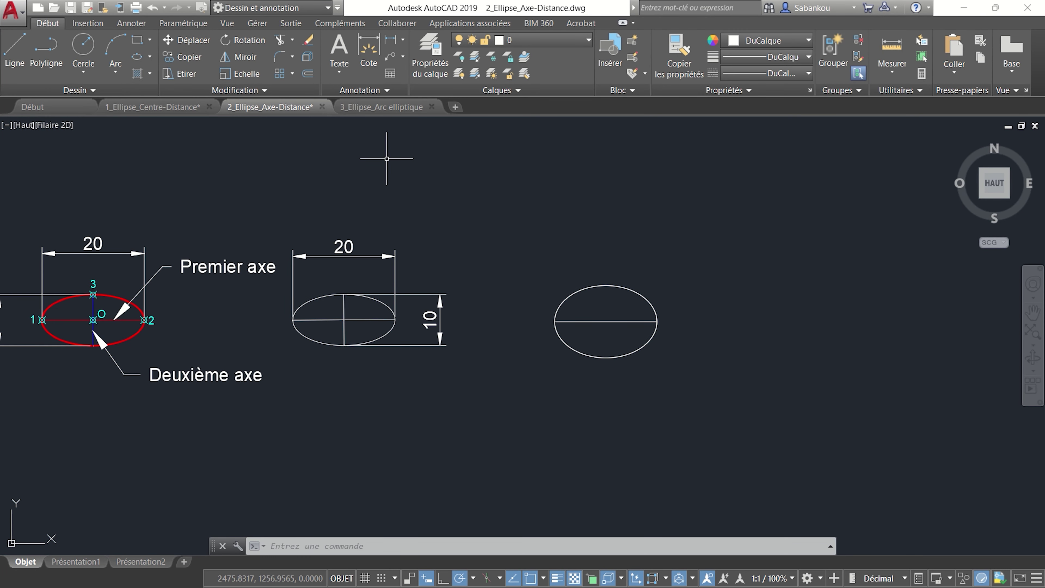
{"action": "left_click", "coordinate": [379, 106]}
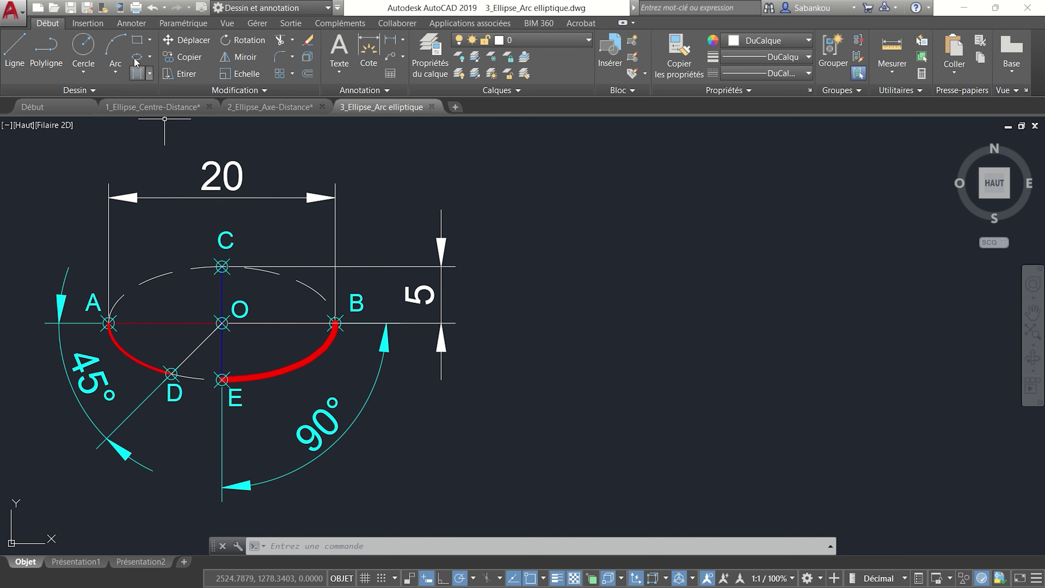
Start an elliptical arc right of the diagram with a 20-unit axis and 5-unit other-axis distance.
{"action": "left_click", "coordinate": [150, 57]}
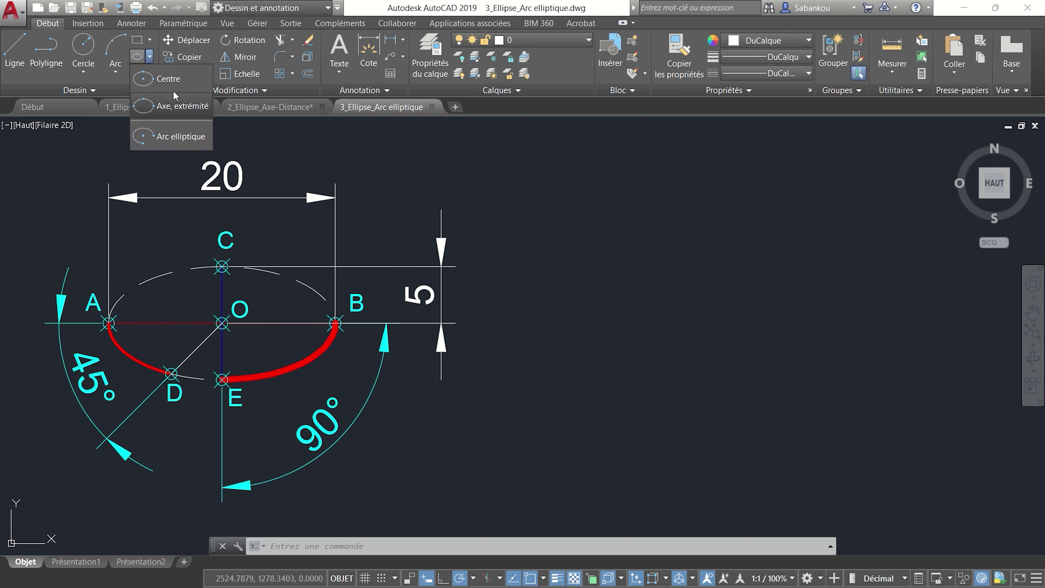
{"action": "left_click", "coordinate": [183, 136]}
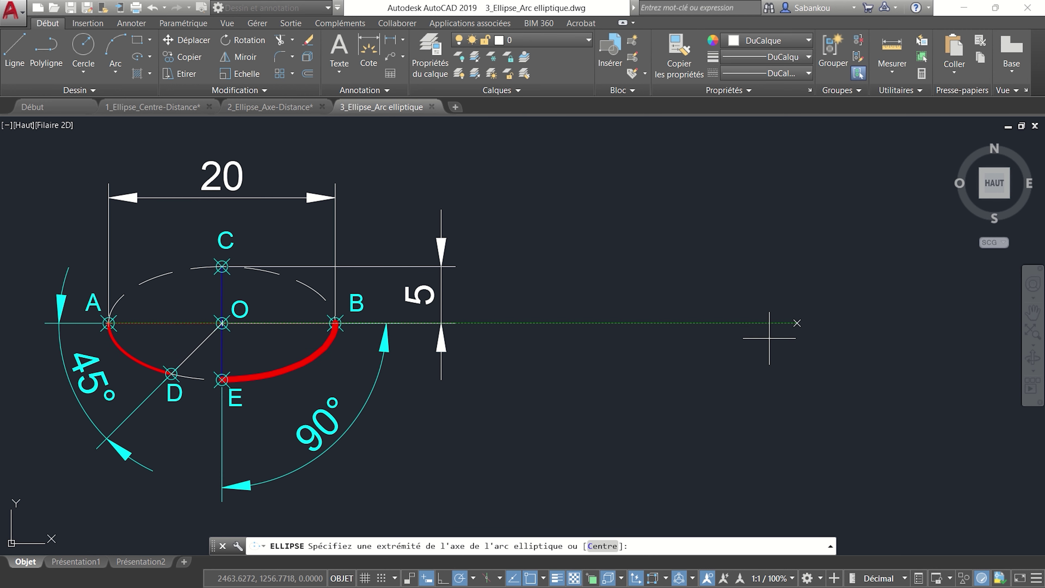
{"action": "left_click", "coordinate": [662, 323]}
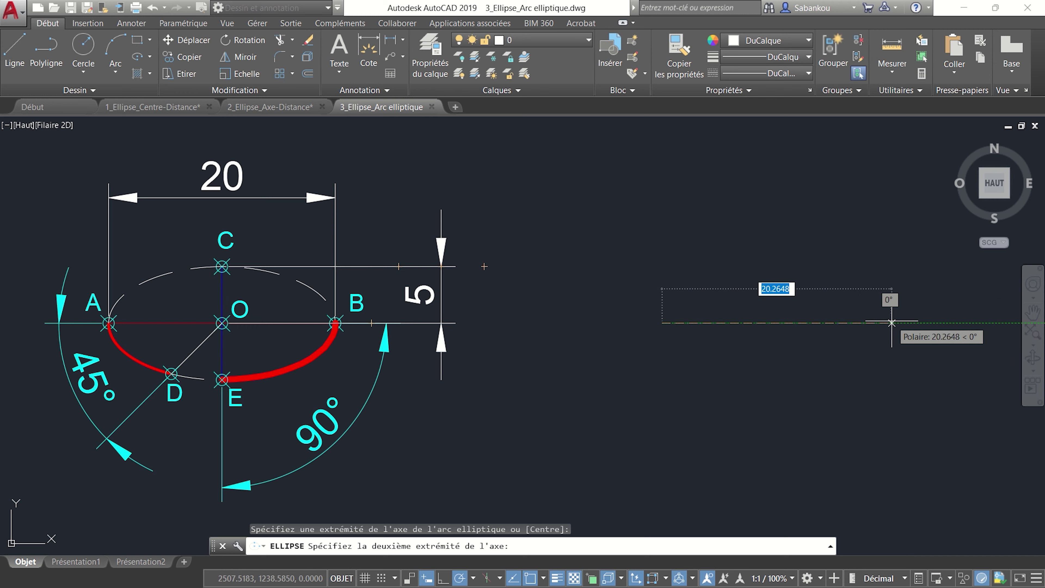
{"action": "key", "text": "BackSpace"}
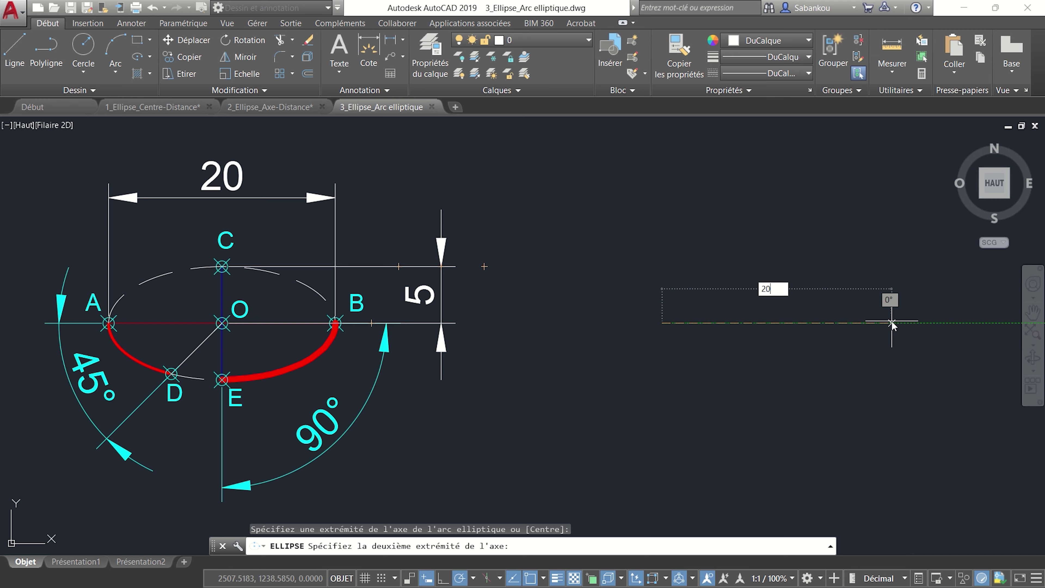
{"action": "type", "text": "20"}
{"action": "key", "text": "Return"}
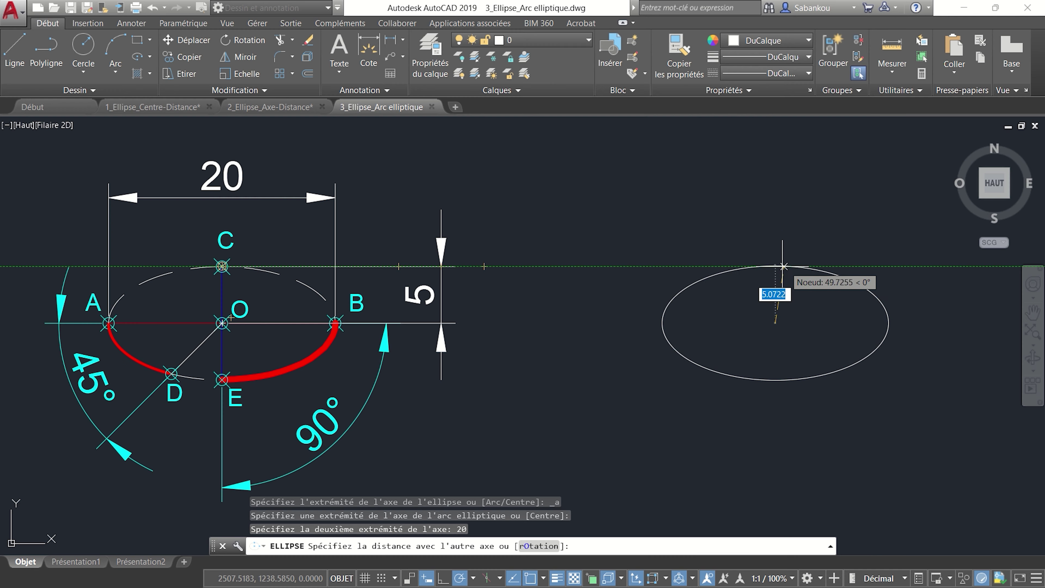
{"action": "type", "text": "5"}
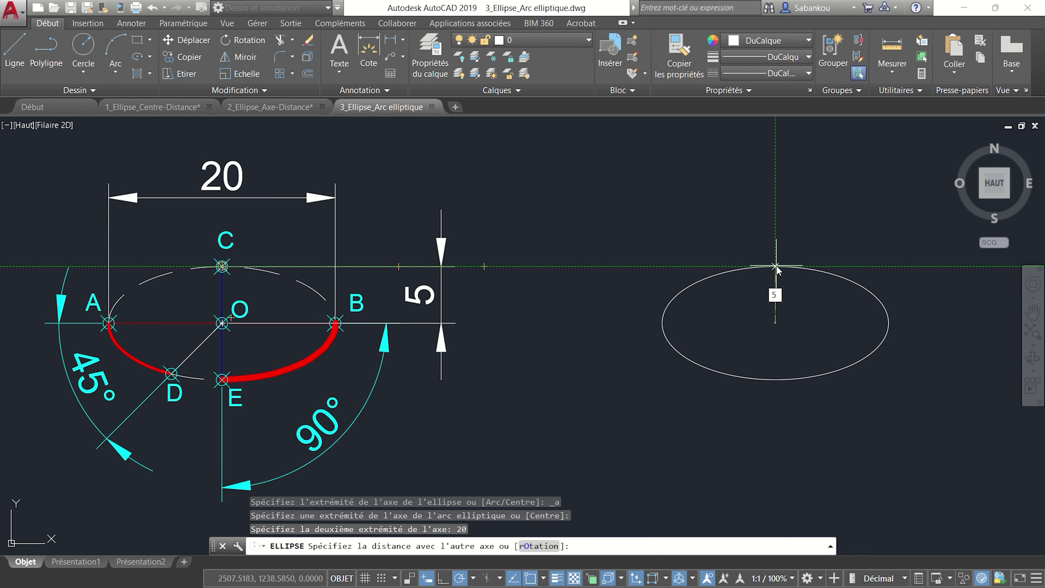
{"action": "key", "text": "Return"}
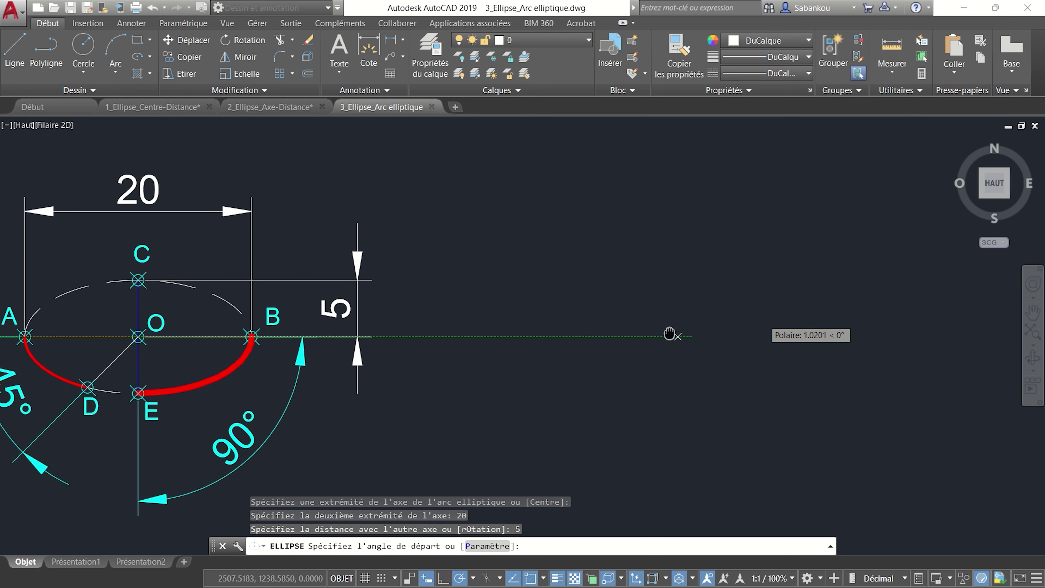
Set the arc's start angle on the axis and its end angle to 45°.
{"action": "scroll", "coordinate": [712, 311], "scroll_direction": "down", "scroll_amount": 2}
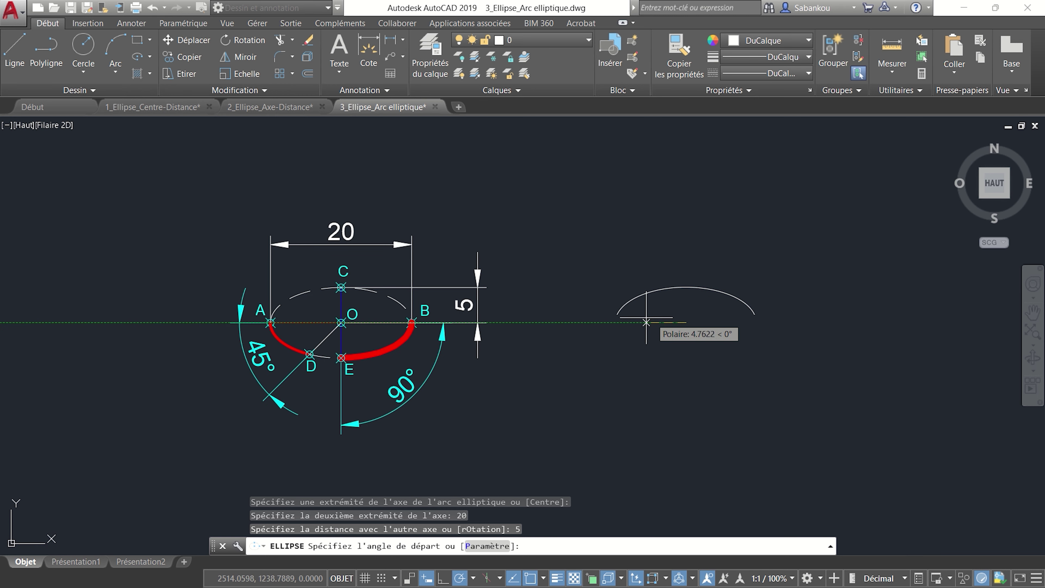
{"action": "scroll", "coordinate": [634, 322], "scroll_direction": "up", "scroll_amount": 2}
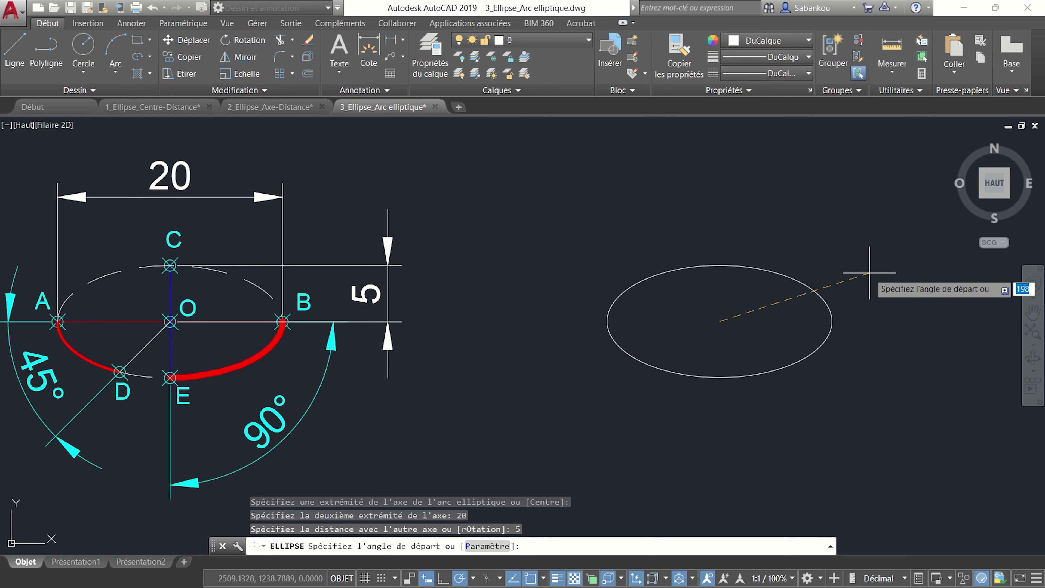
{"action": "scroll", "coordinate": [548, 415], "scroll_direction": "down", "scroll_amount": 2}
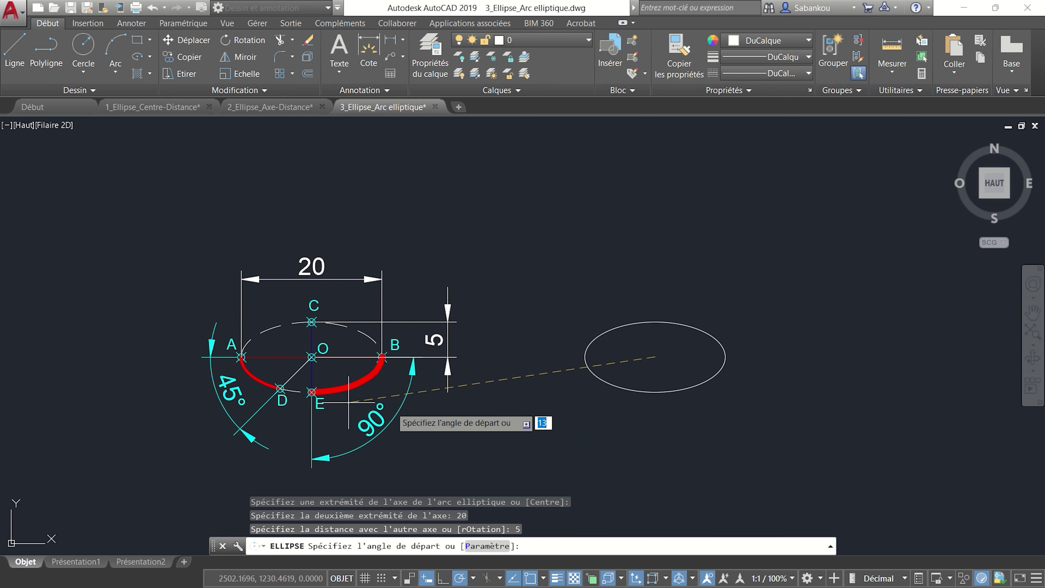
{"action": "scroll", "coordinate": [656, 383], "scroll_direction": "up", "scroll_amount": 2}
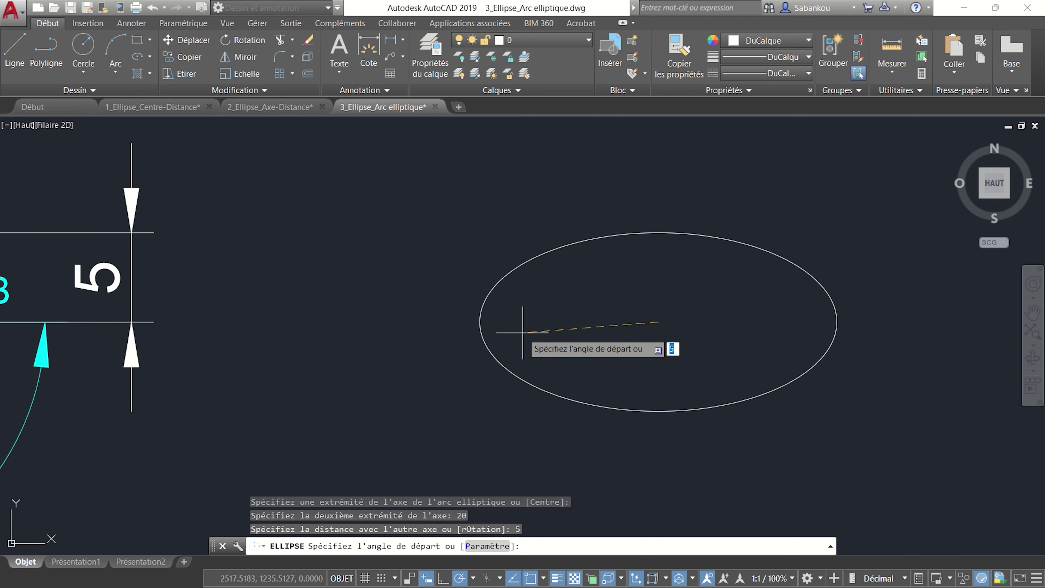
{"action": "scroll", "coordinate": [416, 341], "scroll_direction": "down", "scroll_amount": 2}
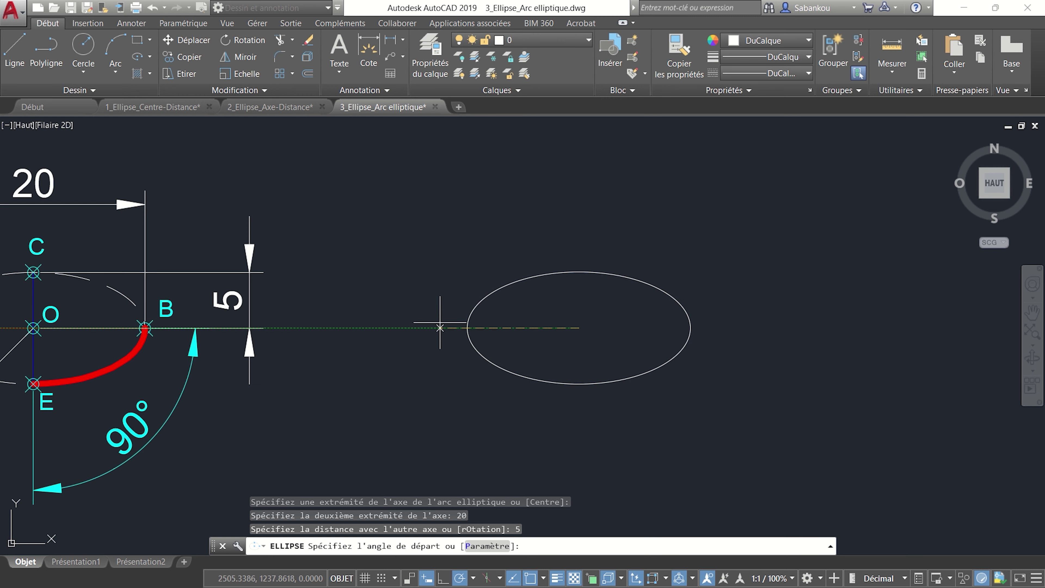
{"action": "left_click", "coordinate": [424, 328]}
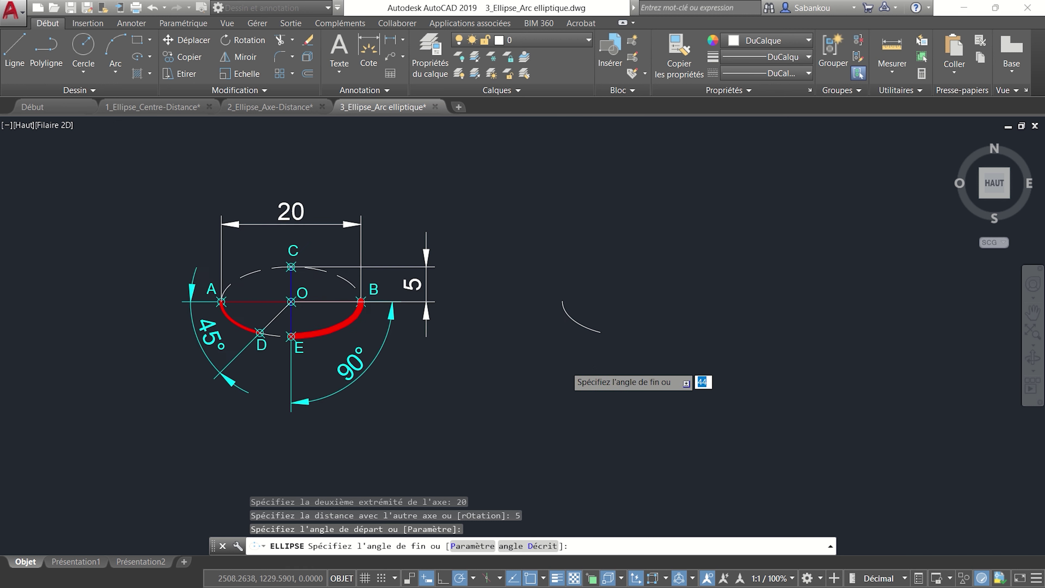
{"action": "scroll", "coordinate": [560, 371], "scroll_direction": "up", "scroll_amount": 2}
{"action": "scroll", "coordinate": [634, 362], "scroll_direction": "down", "scroll_amount": 2}
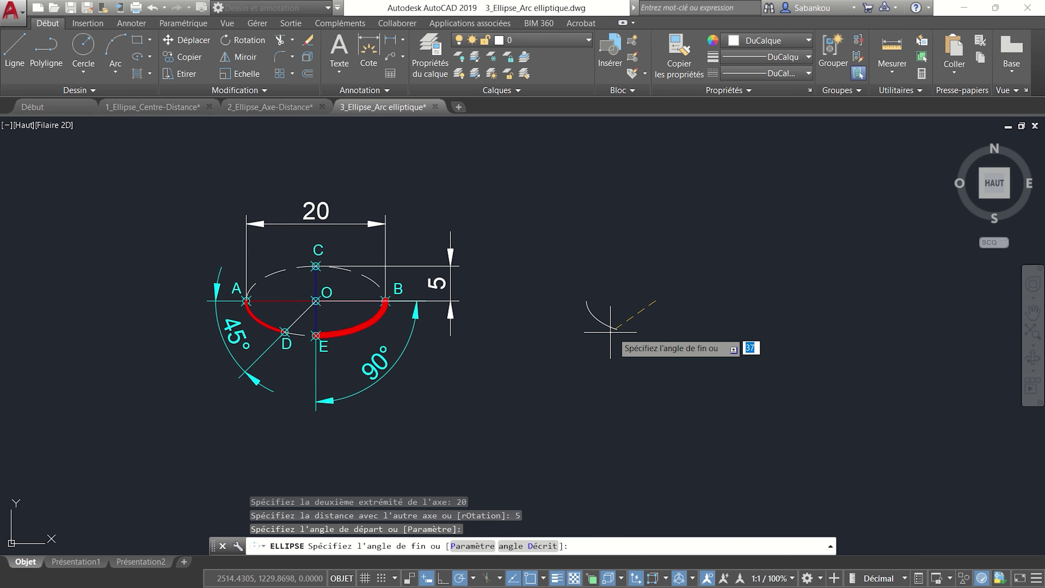
{"action": "scroll", "coordinate": [653, 359], "scroll_direction": "up", "scroll_amount": 2}
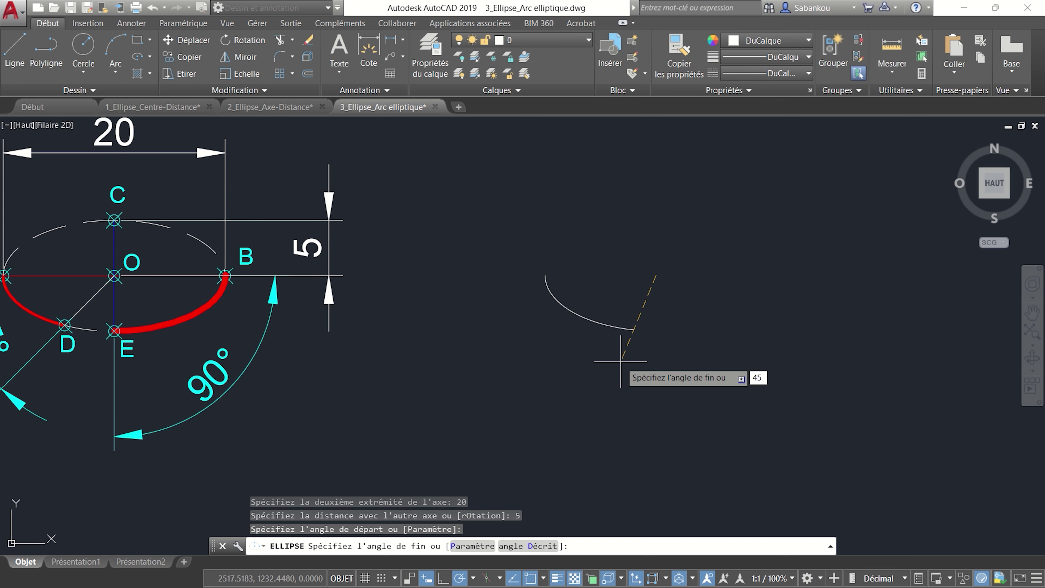
{"action": "key", "text": "Return"}
{"action": "scroll", "coordinate": [621, 361], "scroll_direction": "down", "scroll_amount": 2}
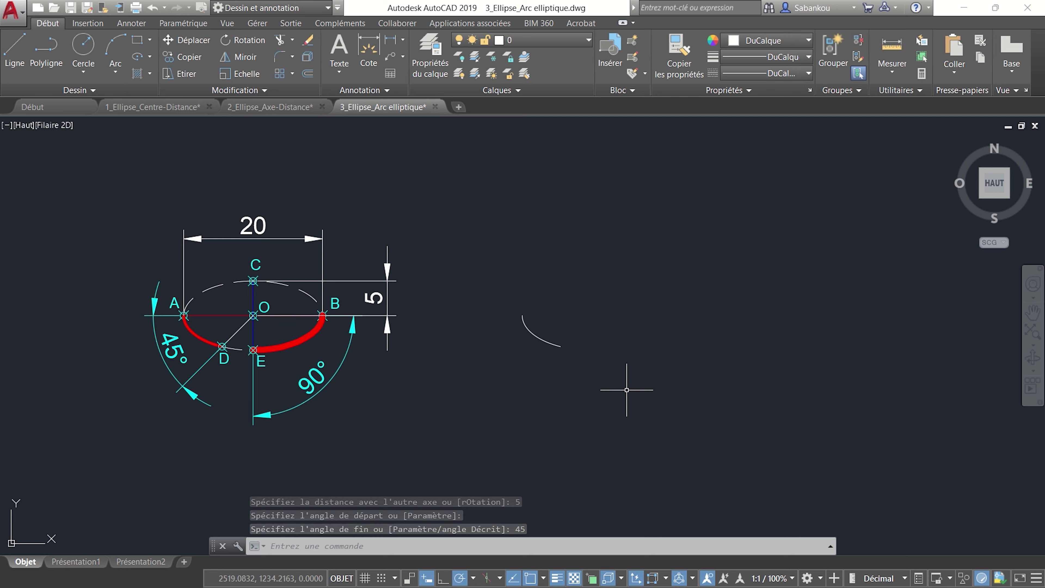
{"action": "scroll", "coordinate": [559, 260], "scroll_direction": "up", "scroll_amount": 2}
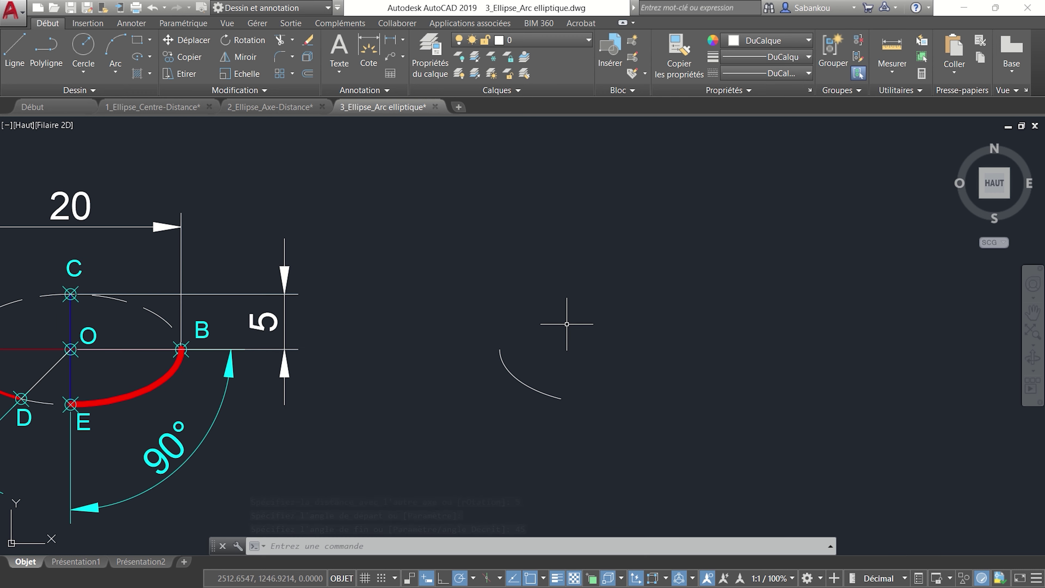
{"action": "scroll", "coordinate": [610, 357], "scroll_direction": "down", "scroll_amount": 2}
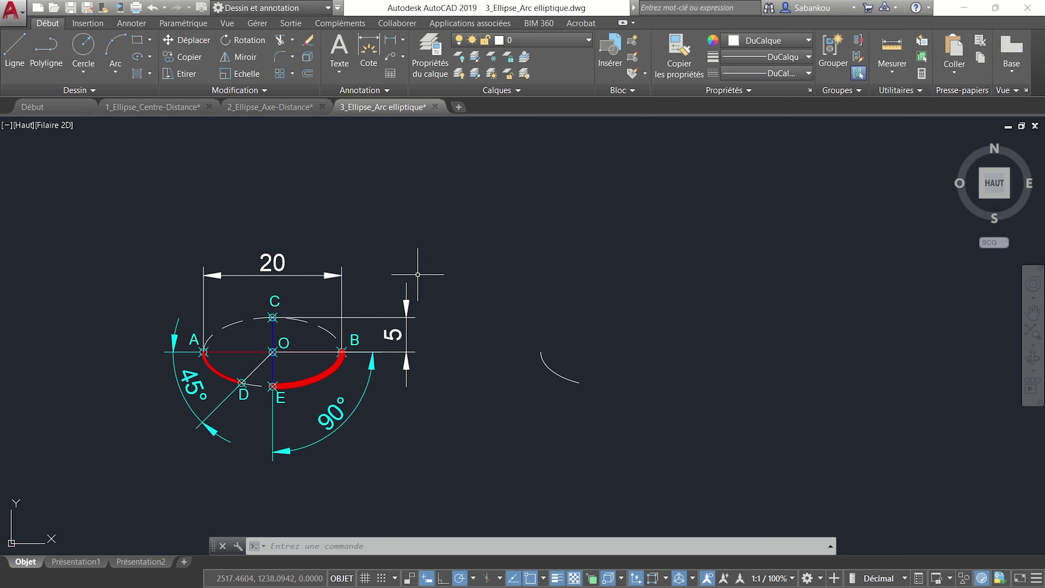
Close the elliptical arc with lines from its upper end to the centre and back to its other end.
{"action": "left_click", "coordinate": [14, 46]}
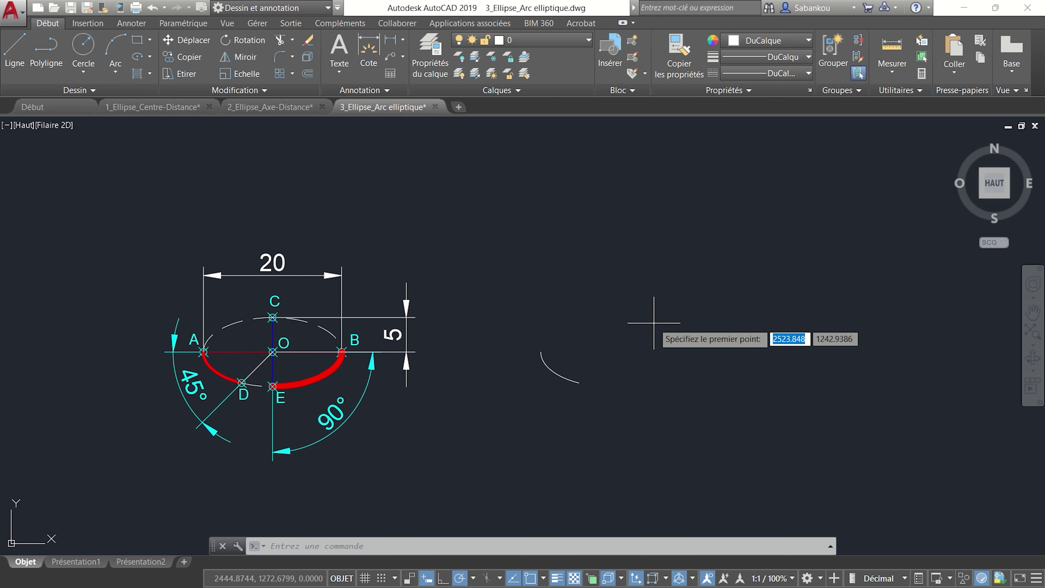
{"action": "scroll", "coordinate": [526, 454], "scroll_direction": "up", "scroll_amount": 2}
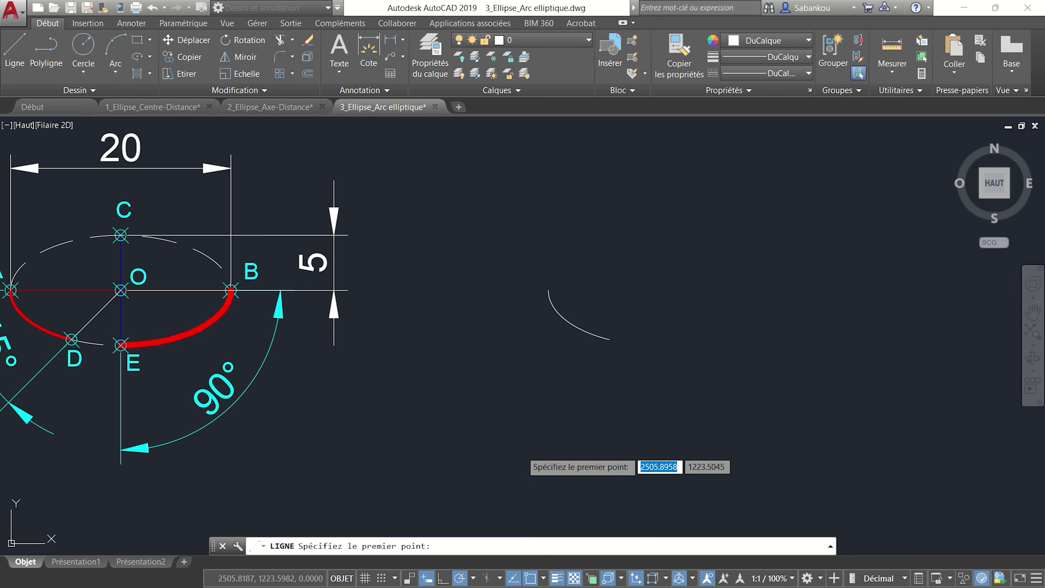
{"action": "left_click", "coordinate": [548, 290]}
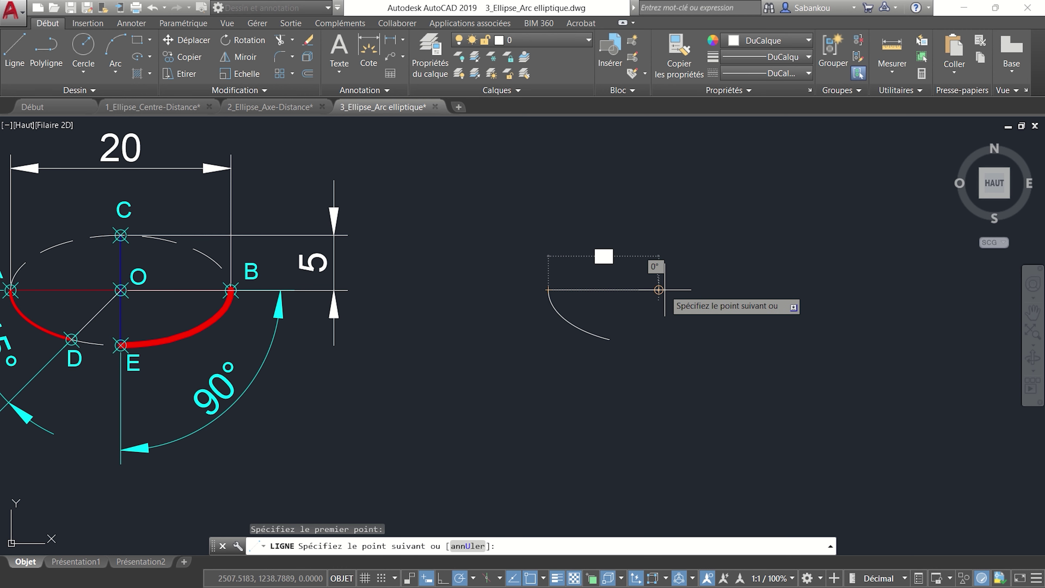
{"action": "left_click", "coordinate": [659, 290]}
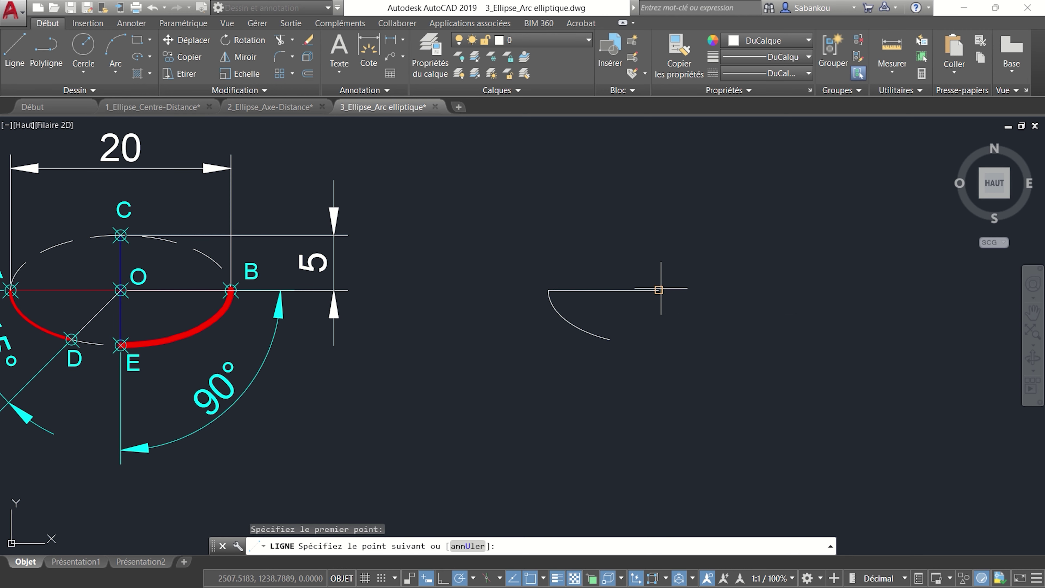
{"action": "left_click", "coordinate": [609, 339]}
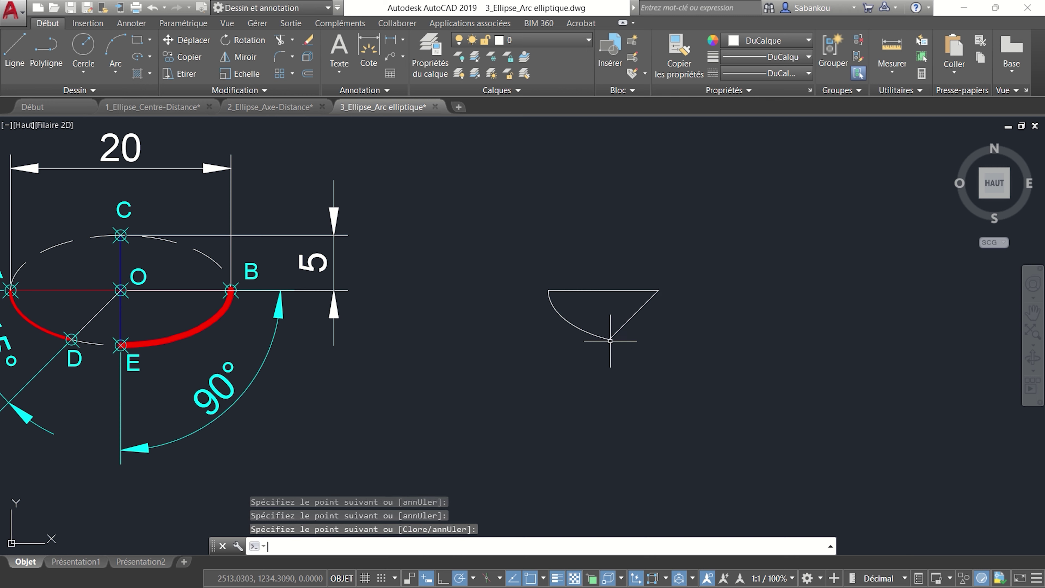
{"action": "key", "text": "Return"}
{"action": "scroll", "coordinate": [569, 392], "scroll_direction": "down", "scroll_amount": 2}
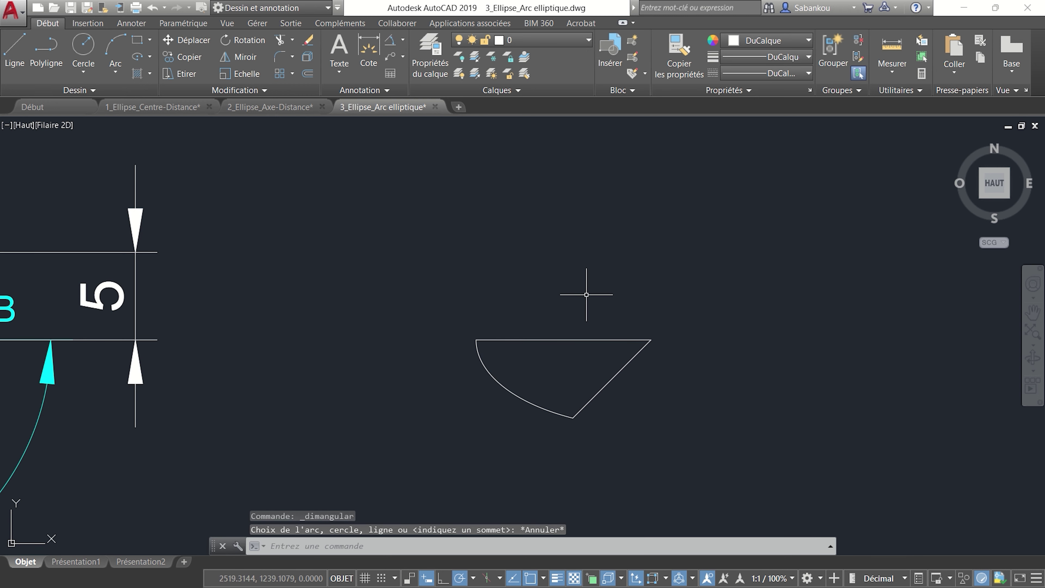
Add a 45° angular dimension between the top line and the diagonal line.
{"action": "left_click", "coordinate": [405, 40]}
{"action": "left_click", "coordinate": [428, 116]}
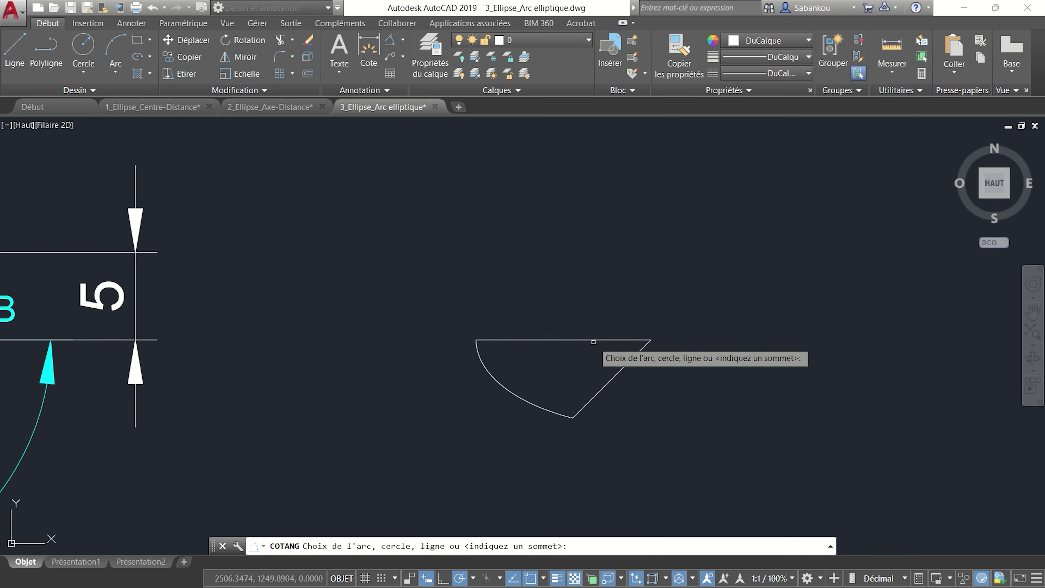
{"action": "left_click", "coordinate": [594, 341]}
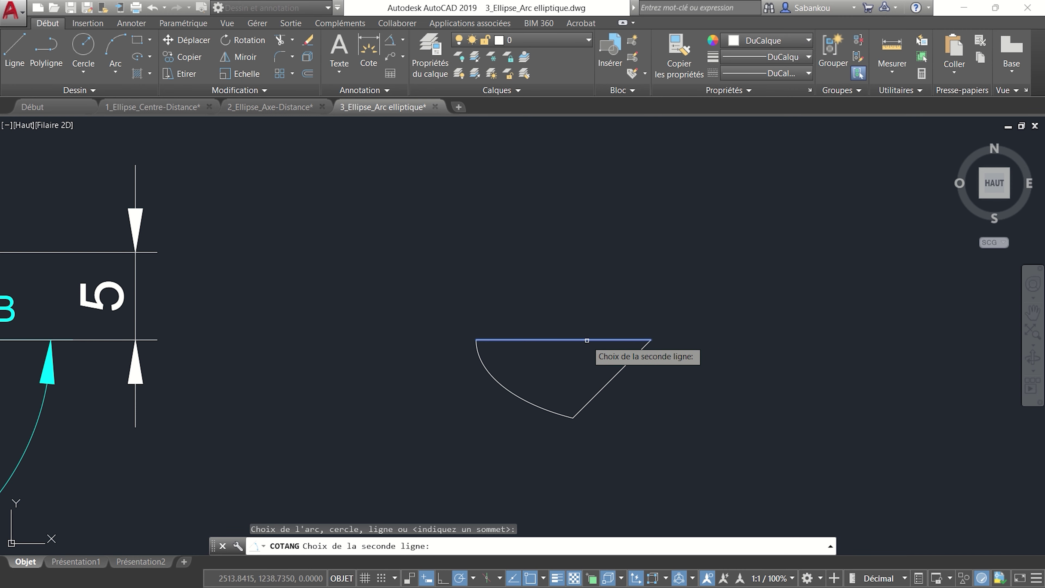
{"action": "left_click", "coordinate": [616, 374]}
{"action": "middle_click_drag", "start_coordinate": [450, 453], "coordinate": [527, 340]}
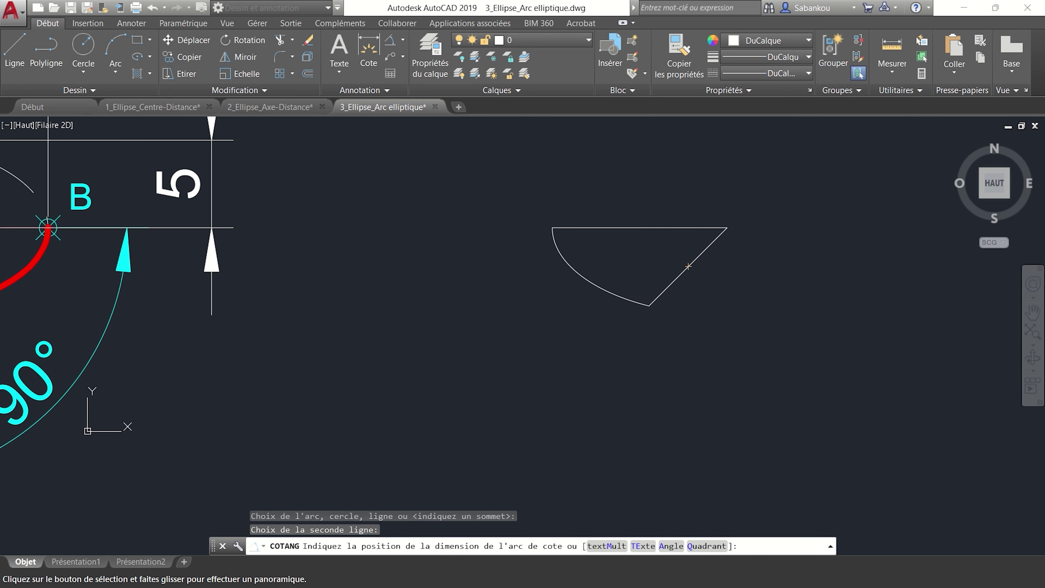
{"action": "scroll", "coordinate": [529, 354], "scroll_direction": "down", "scroll_amount": 3}
{"action": "left_click", "coordinate": [496, 360]}
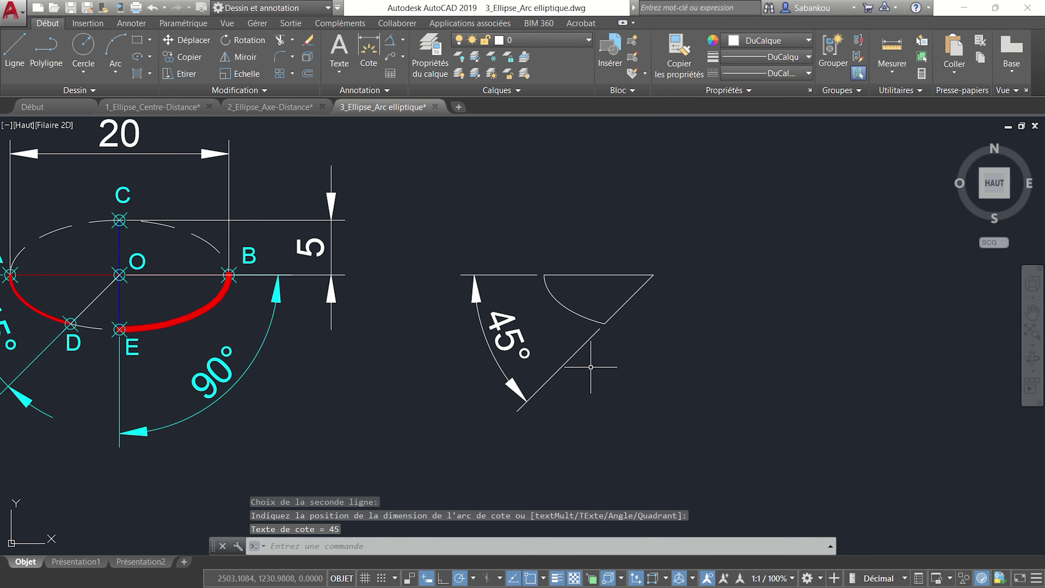
{"action": "scroll", "coordinate": [640, 372], "scroll_direction": "down", "scroll_amount": 2}
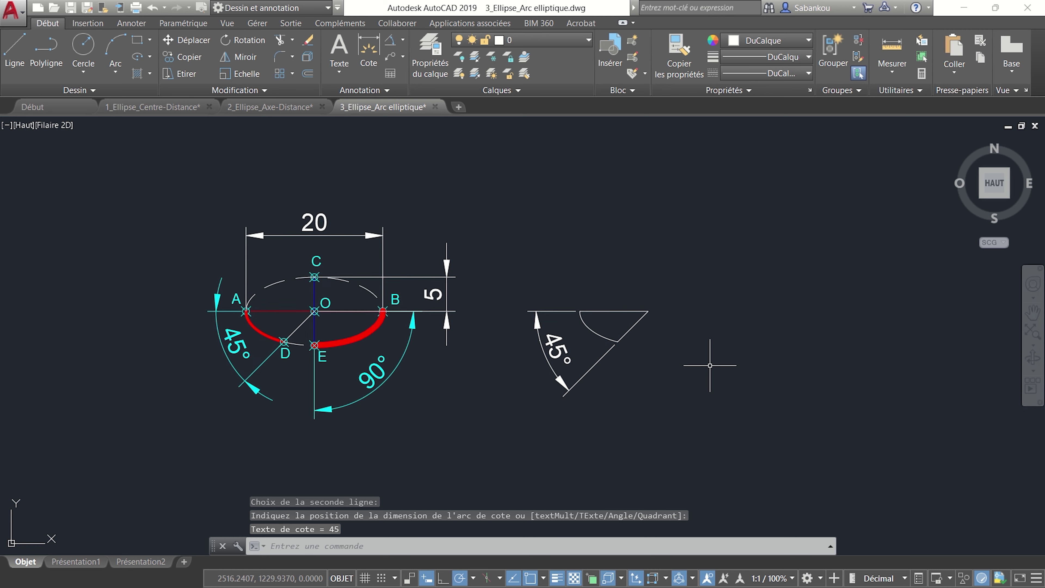
{"action": "middle_click_drag", "start_coordinate": [712, 362], "coordinate": [654, 361]}
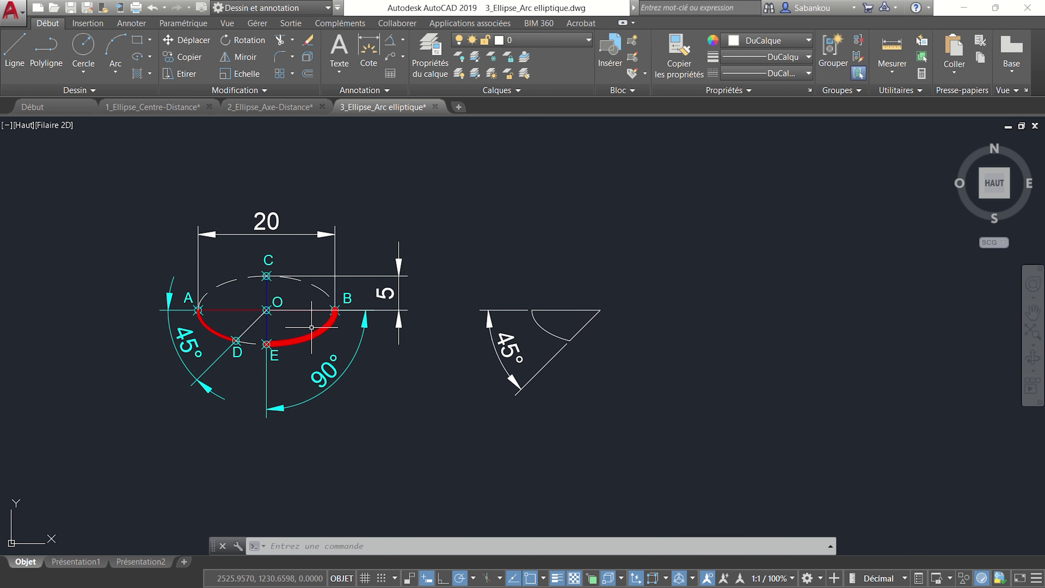
{"action": "middle_click_drag", "start_coordinate": [771, 300], "coordinate": [721, 309]}
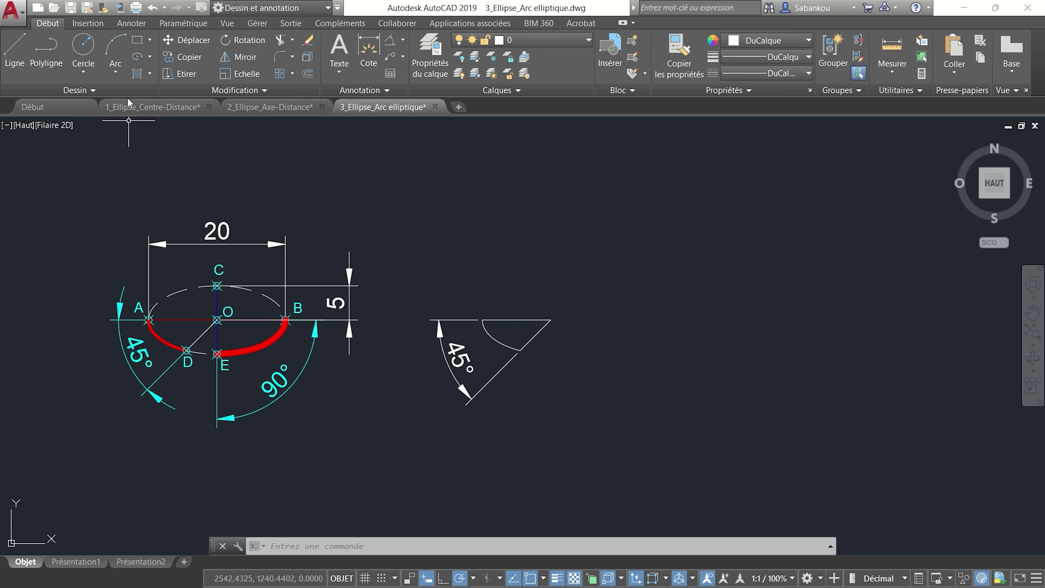
Lay out a new elliptical arc in empty space with a 20-unit axis and 5-unit other-axis distance.
{"action": "left_click", "coordinate": [150, 58]}
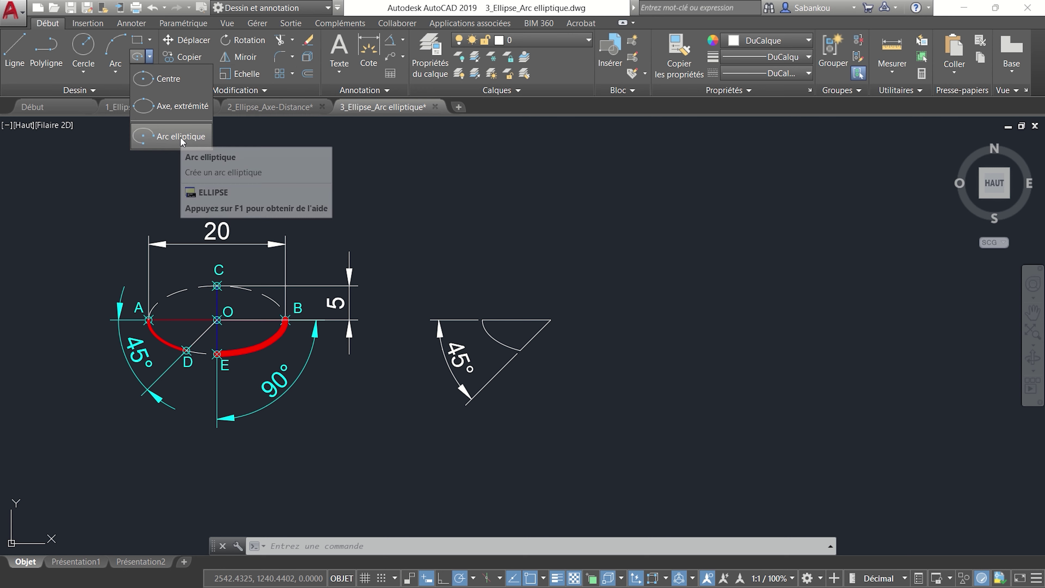
{"action": "left_click", "coordinate": [161, 138]}
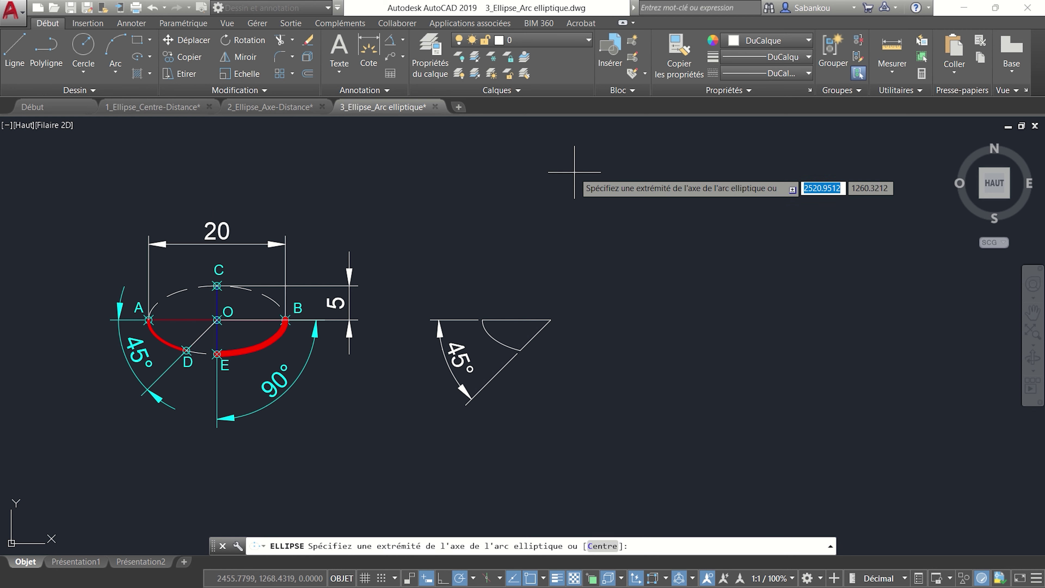
{"action": "middle_click_drag", "start_coordinate": [630, 314], "coordinate": [554, 300]}
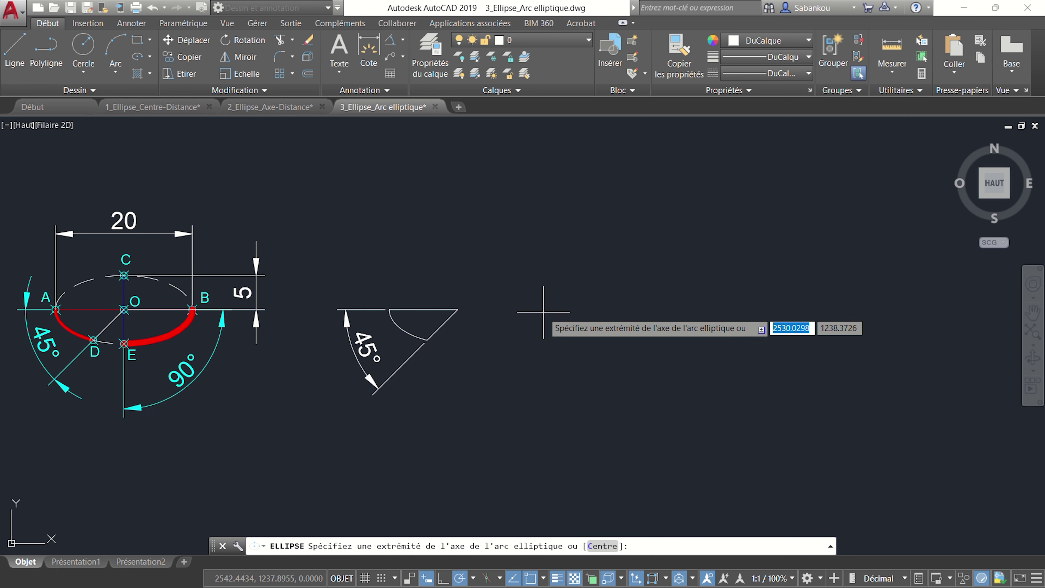
{"action": "left_click", "coordinate": [602, 307]}
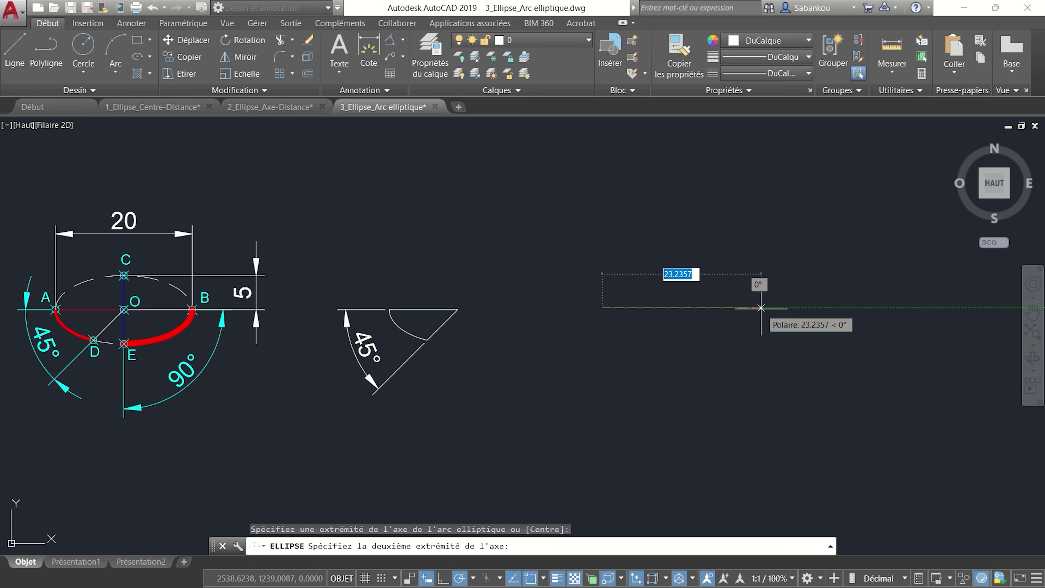
{"action": "type", "text": "20"}
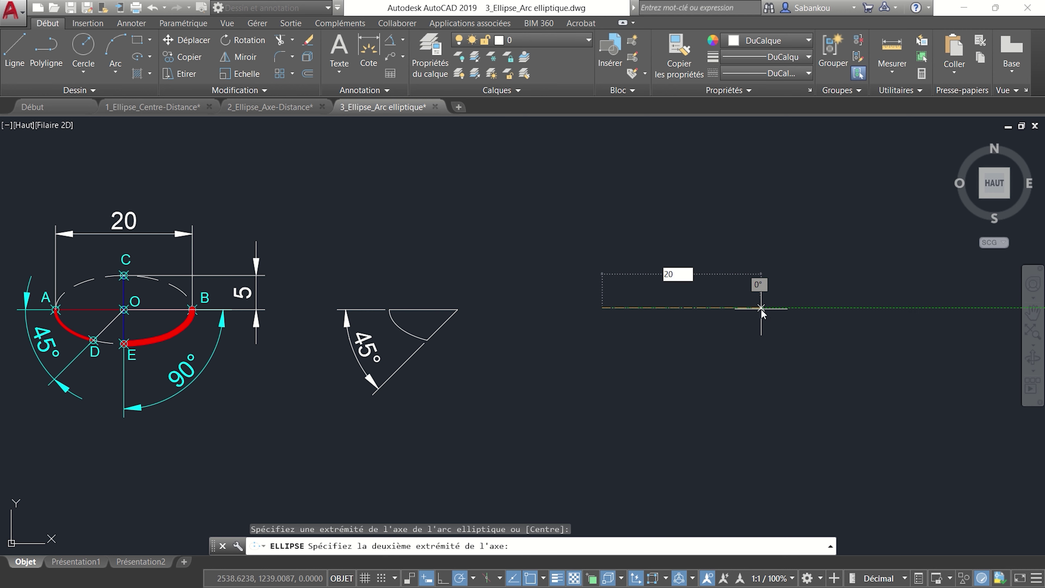
{"action": "key", "text": "Return"}
{"action": "scroll", "coordinate": [701, 285], "scroll_direction": "up", "scroll_amount": 2}
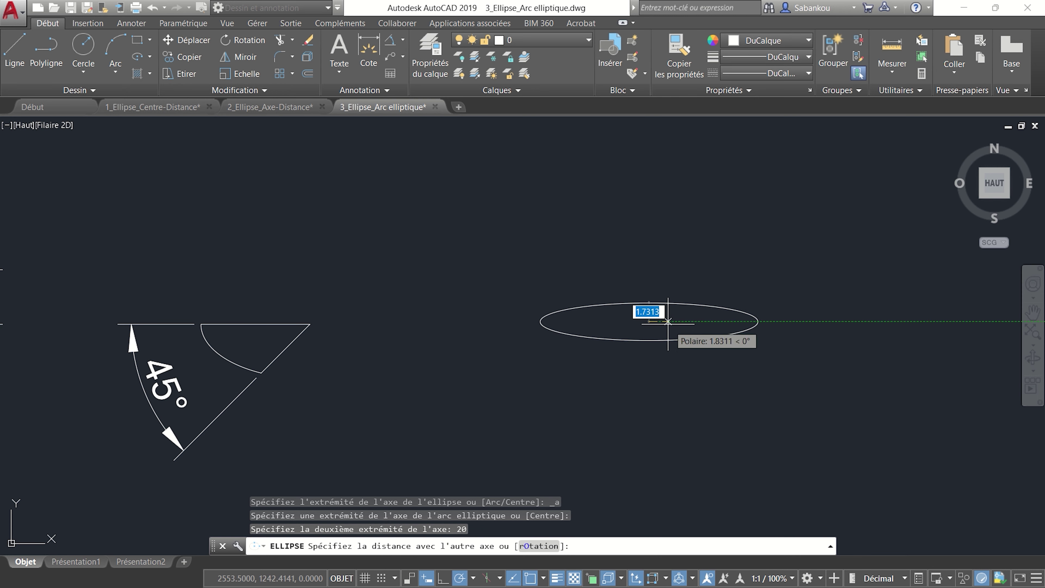
{"action": "scroll", "coordinate": [649, 262], "scroll_direction": "down", "scroll_amount": 2}
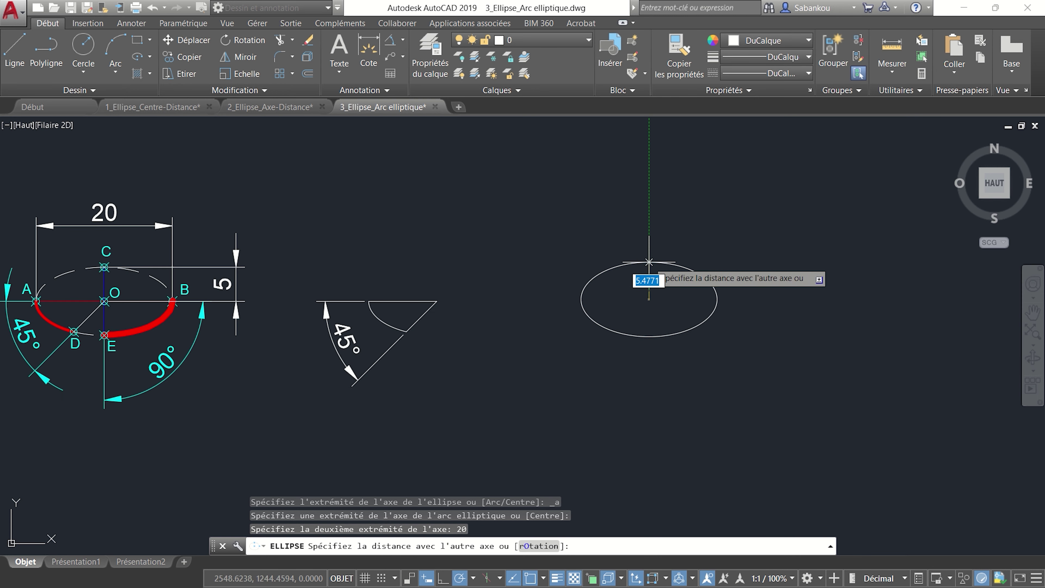
{"action": "scroll", "coordinate": [647, 264], "scroll_direction": "up", "scroll_amount": 2}
{"action": "scroll", "coordinate": [648, 257], "scroll_direction": "down", "scroll_amount": 2}
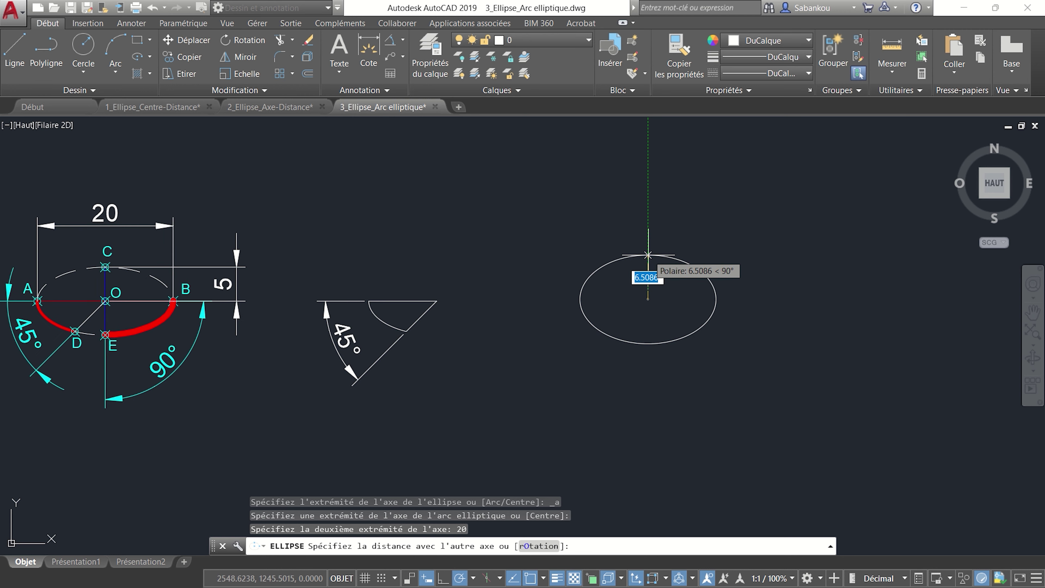
{"action": "type", "text": "5"}
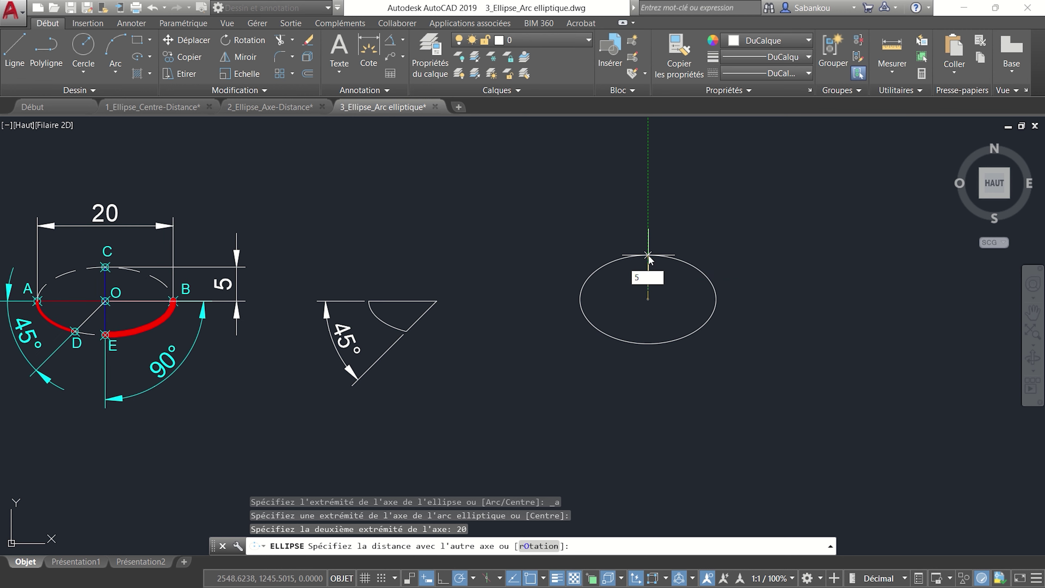
{"action": "key", "text": "Return"}
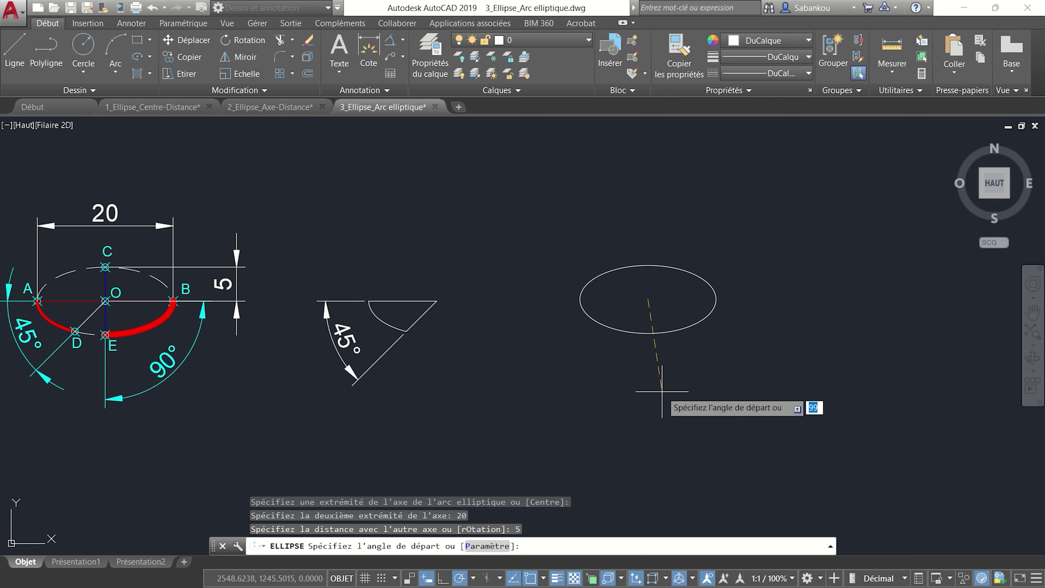
Finish the arc with a 90° start angle and a 90° included angle.
{"action": "scroll", "coordinate": [662, 391], "scroll_direction": "down", "scroll_amount": 3}
{"action": "scroll", "coordinate": [264, 351], "scroll_direction": "up", "scroll_amount": 5}
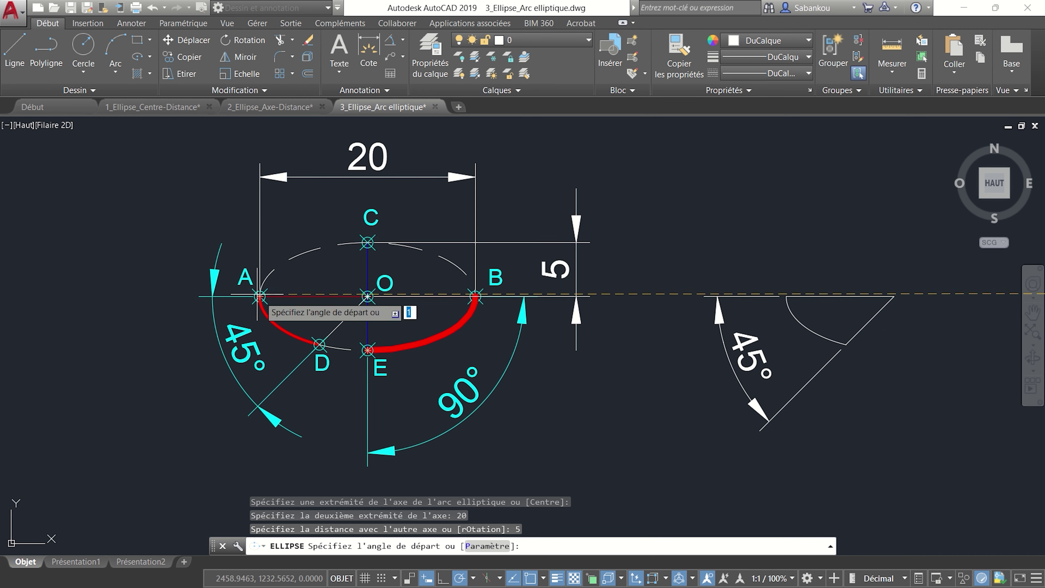
{"action": "scroll", "coordinate": [823, 325], "scroll_direction": "down", "scroll_amount": 3}
{"action": "middle_click_drag", "start_coordinate": [867, 324], "coordinate": [518, 291]}
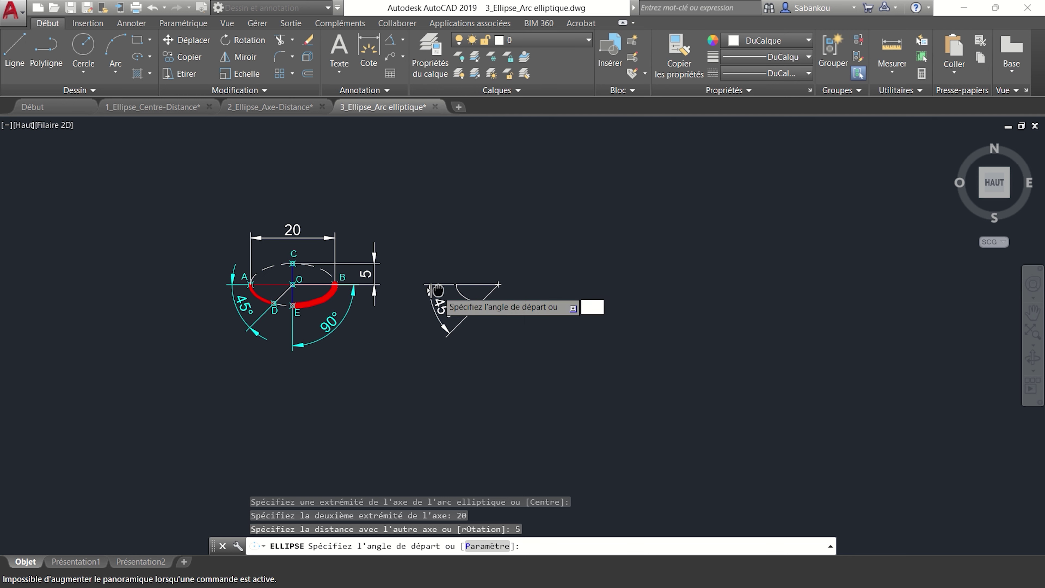
{"action": "scroll", "coordinate": [618, 342], "scroll_direction": "up", "scroll_amount": 2}
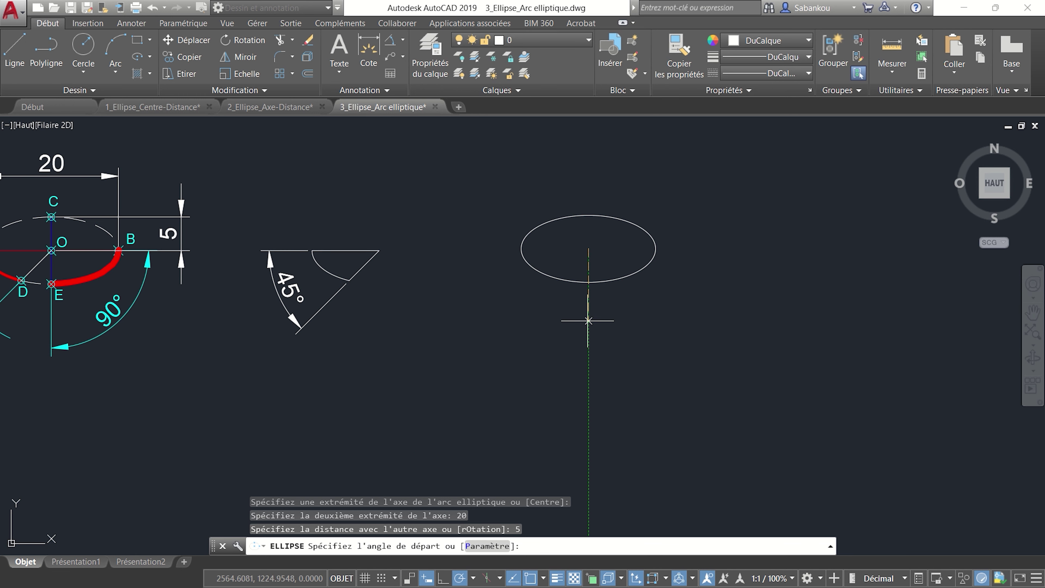
{"action": "type", "text": "90"}
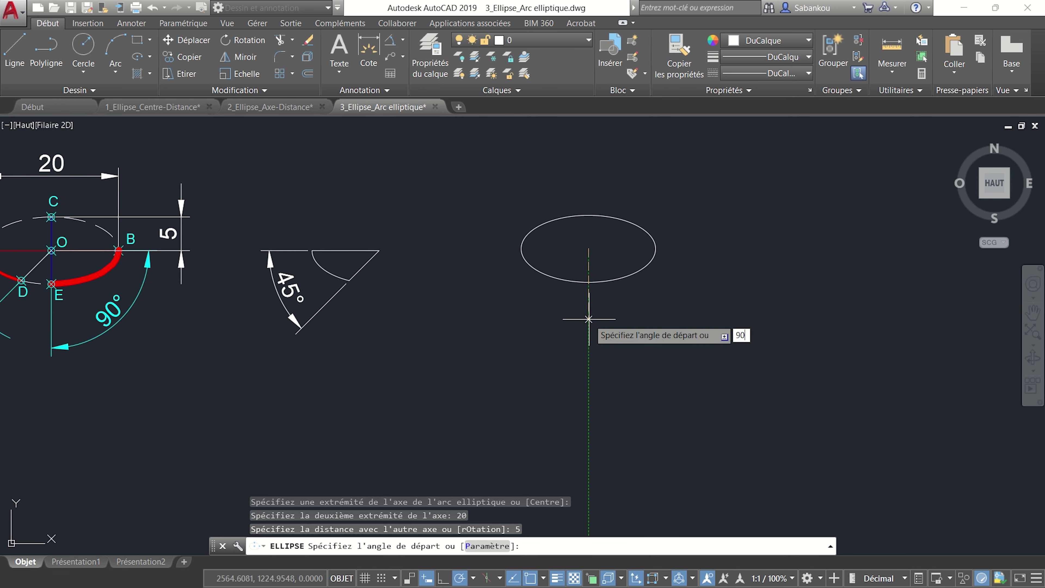
{"action": "key", "text": "Return"}
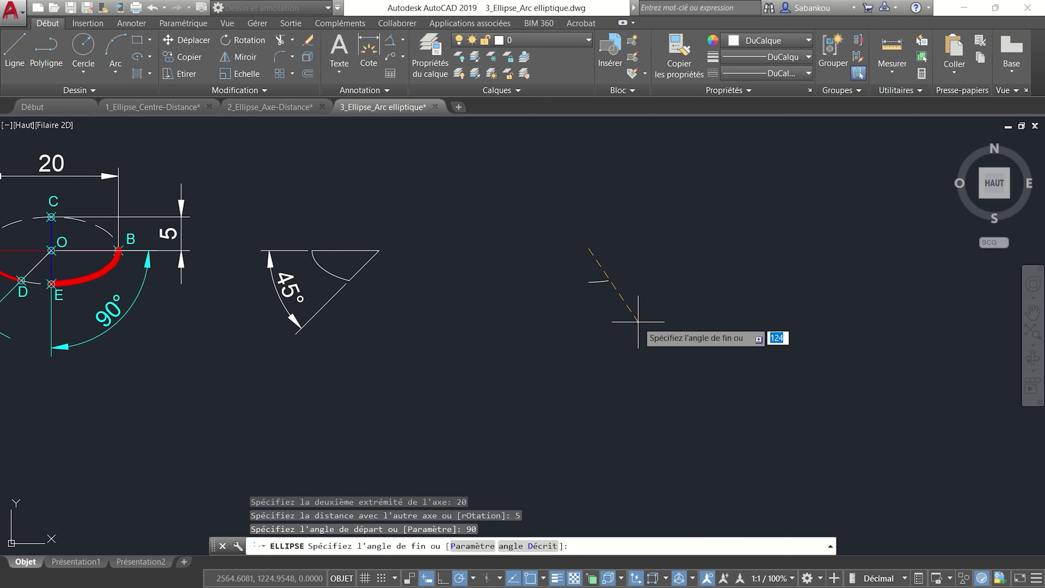
{"action": "middle_click_drag", "start_coordinate": [705, 233], "coordinate": [695, 267]}
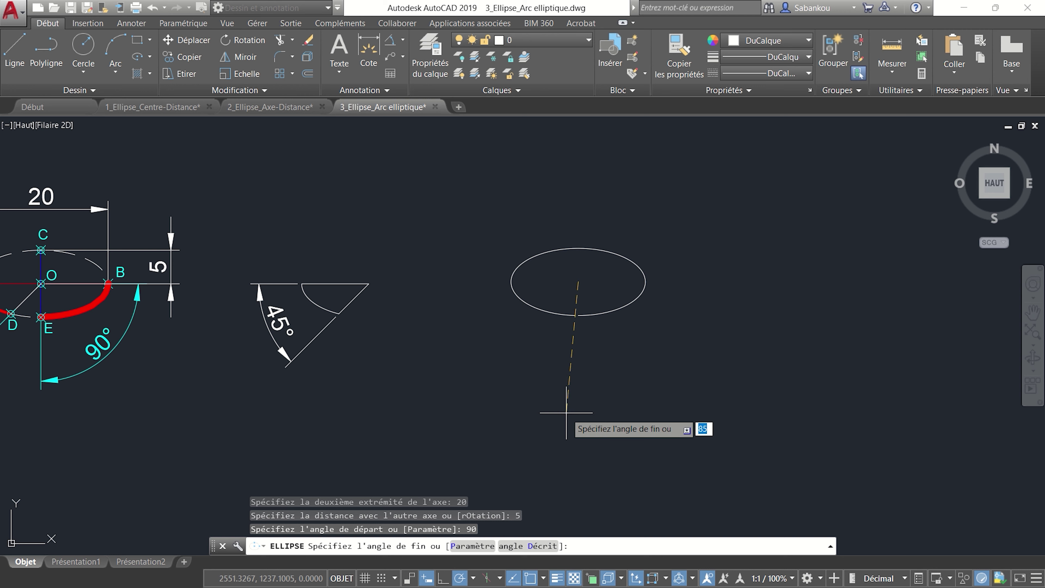
{"action": "left_click", "coordinate": [543, 548]}
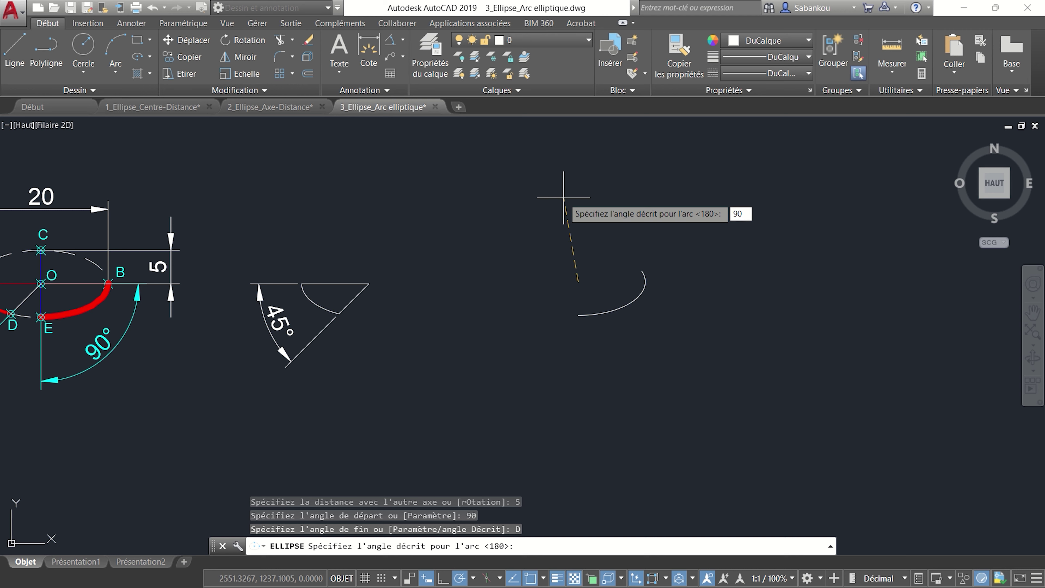
{"action": "key", "text": "Return"}
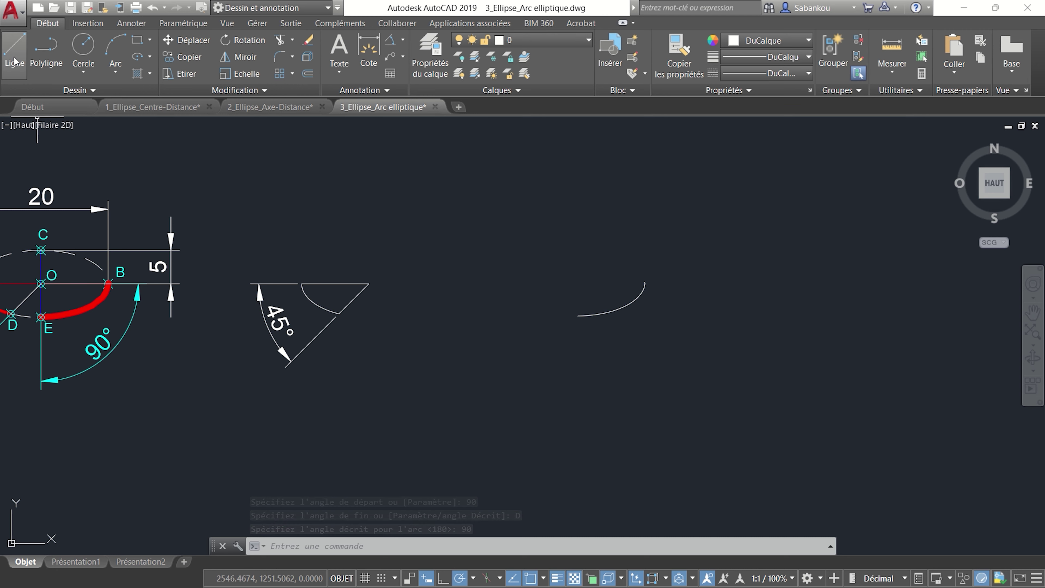
Close the quarter arc with a vertical line up to the corner and a horizontal line across.
{"action": "type", "text": "l"}
{"action": "key", "text": "Return"}
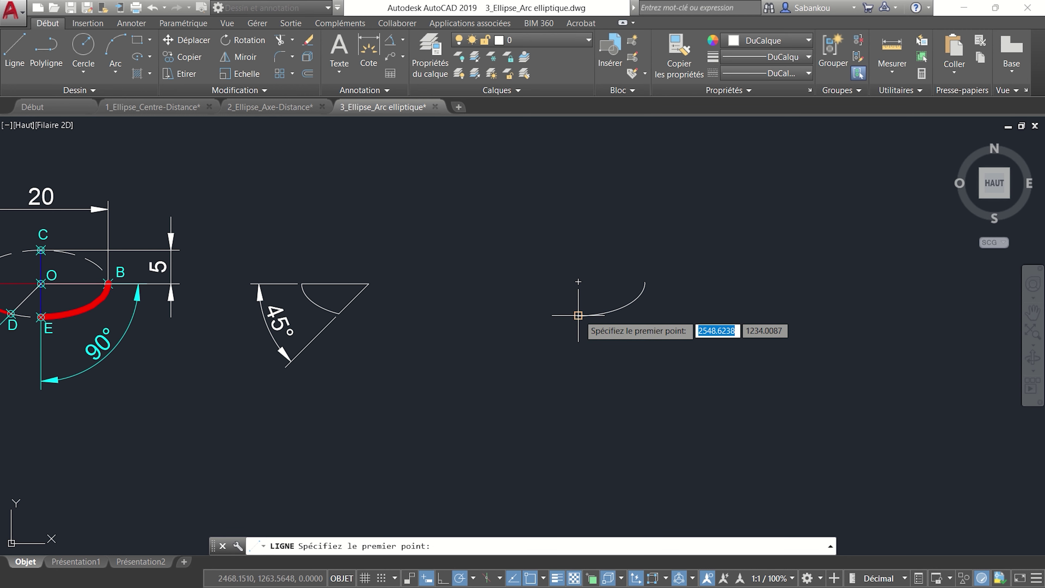
{"action": "left_click", "coordinate": [579, 315]}
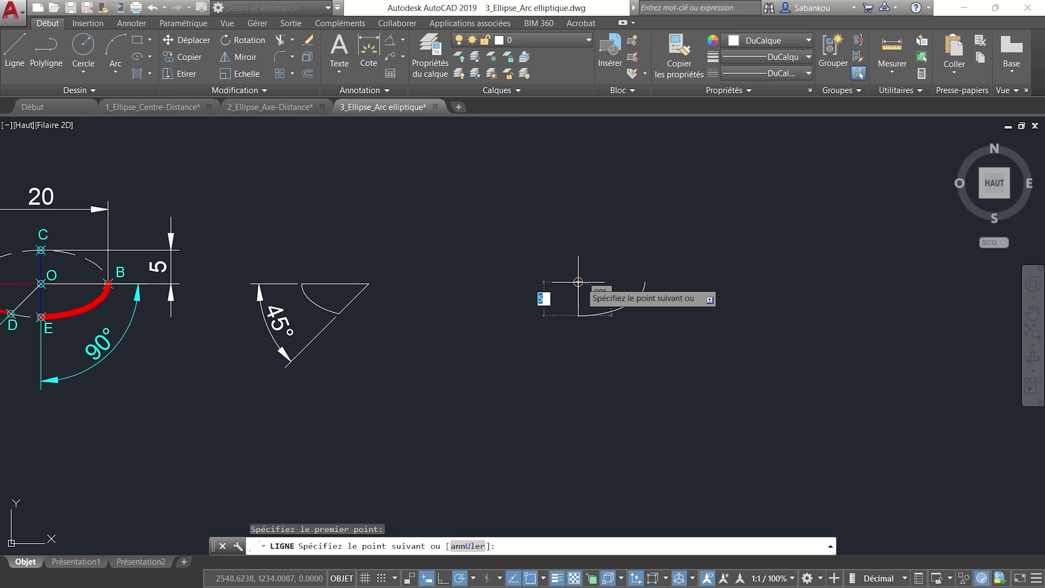
{"action": "left_click", "coordinate": [578, 282]}
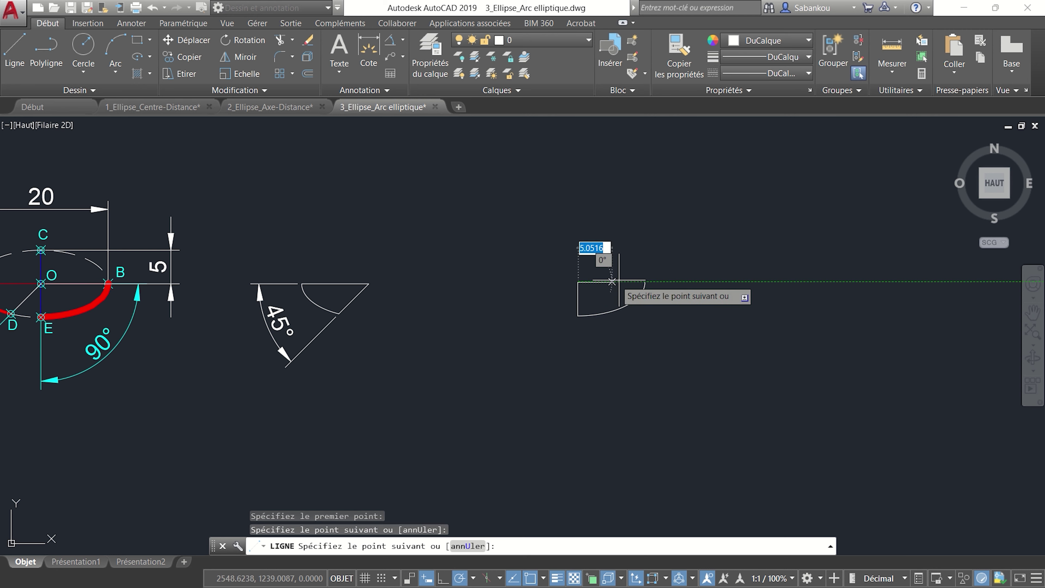
{"action": "left_click", "coordinate": [645, 282]}
{"action": "key", "text": "Return"}
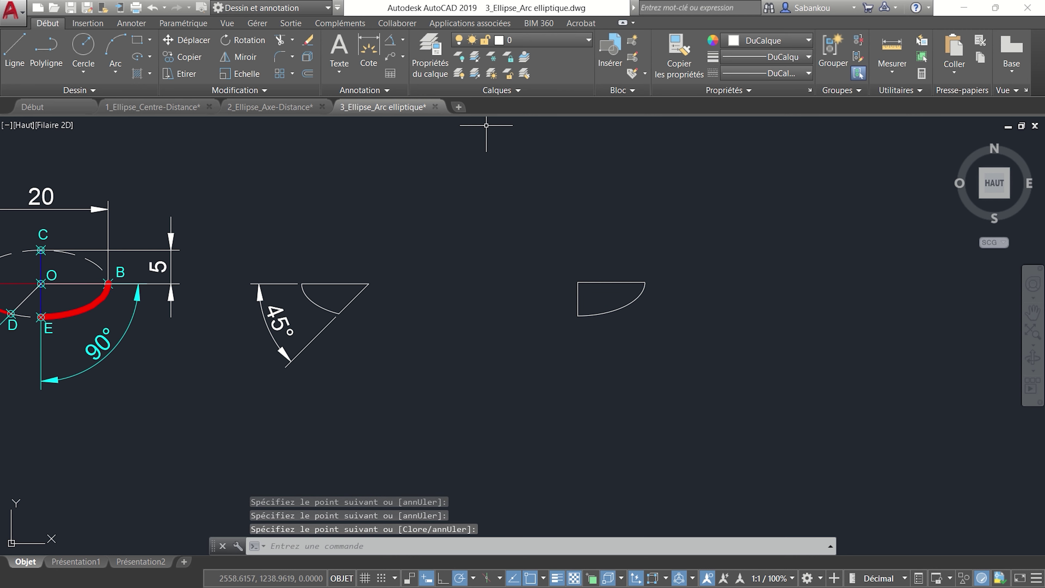
Add a 90° angular dimension between the top and left lines.
{"action": "left_click", "coordinate": [394, 42]}
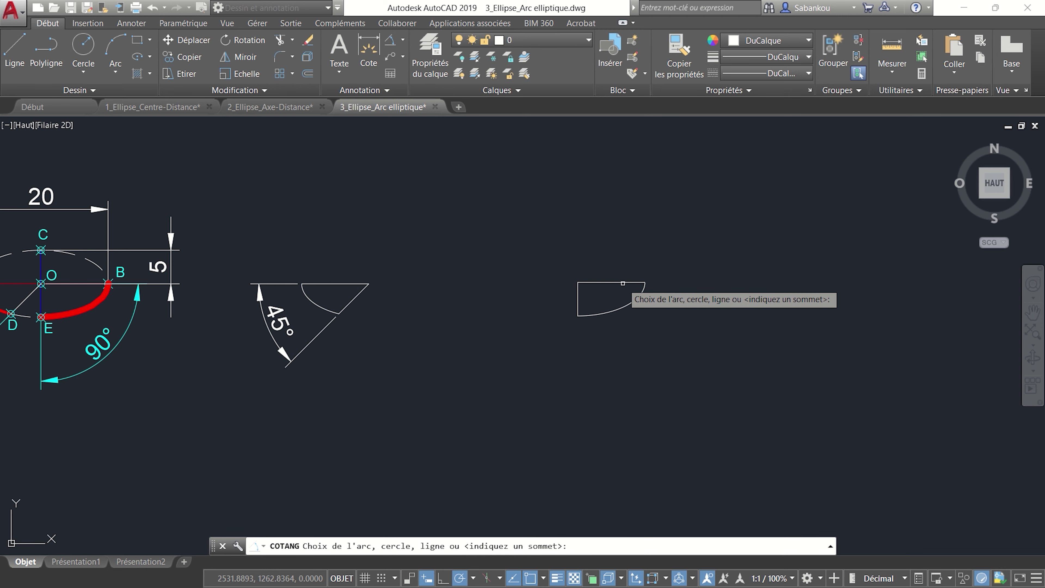
{"action": "left_click", "coordinate": [623, 284]}
{"action": "left_click", "coordinate": [577, 302]}
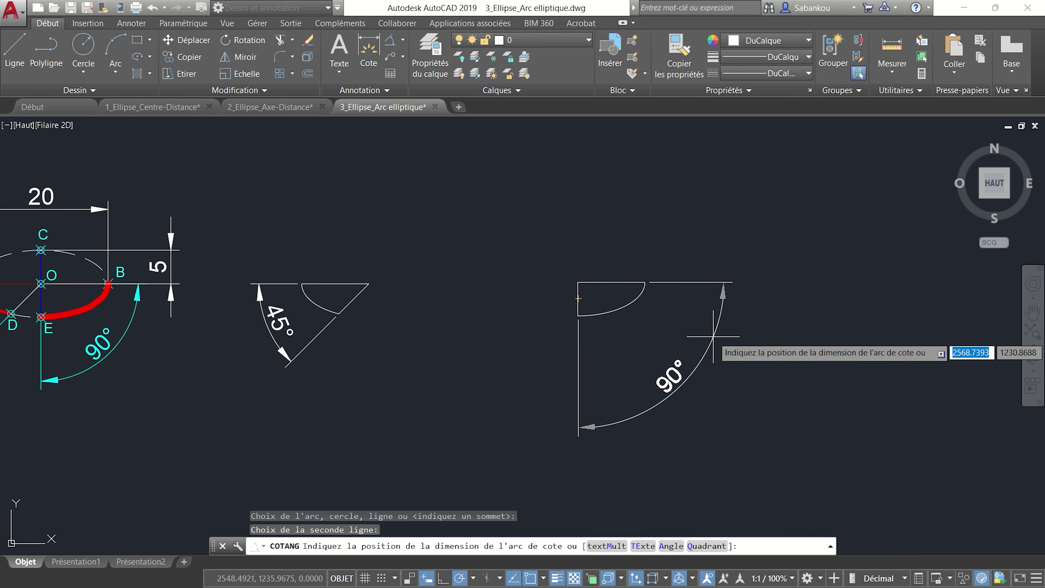
{"action": "left_click", "coordinate": [695, 333]}
{"action": "scroll", "coordinate": [771, 364], "scroll_direction": "down", "scroll_amount": 1}
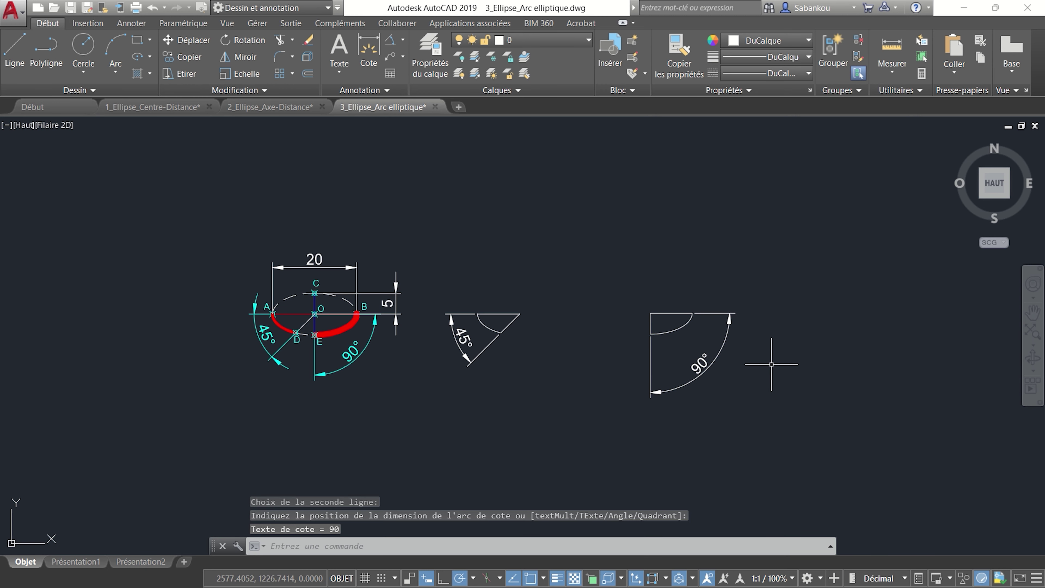